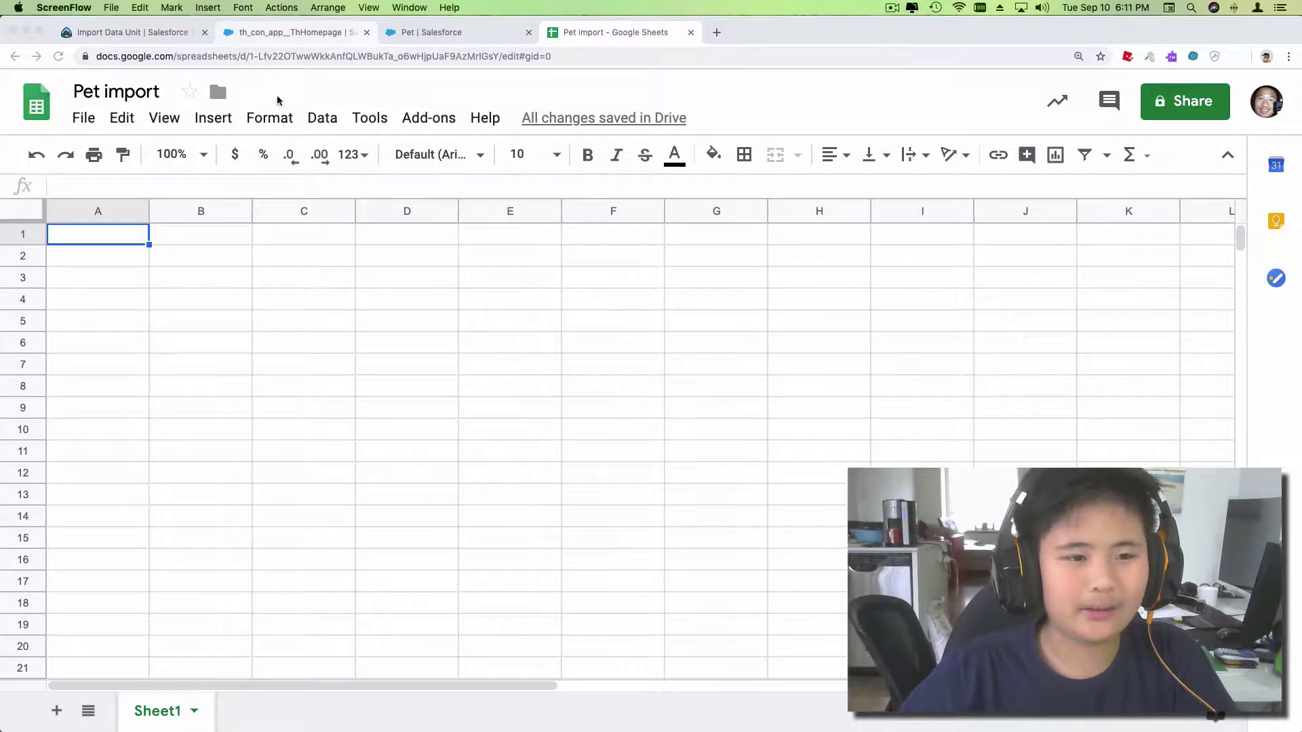
Place the field-name notes beside the Pet import spreadsheet.
{"action": "left_click", "coordinate": [91, 240]}
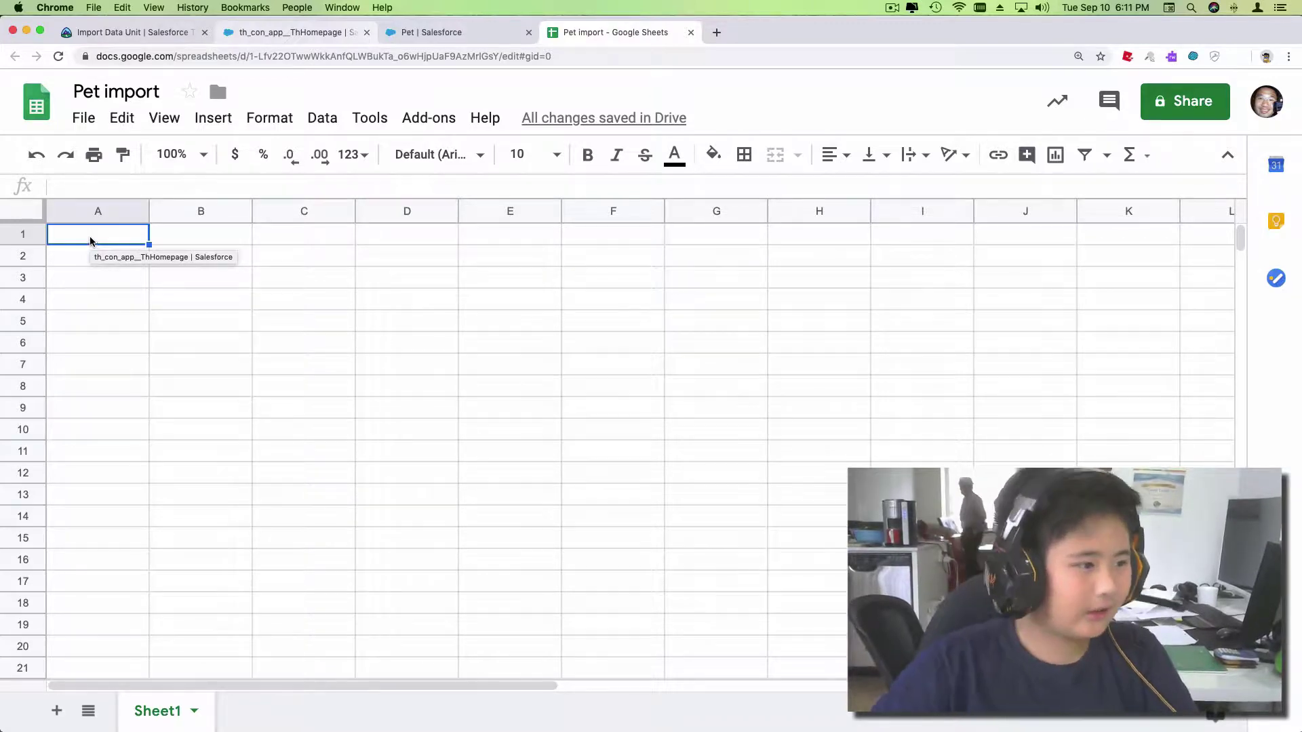
{"action": "key", "text": "super+Tab"}
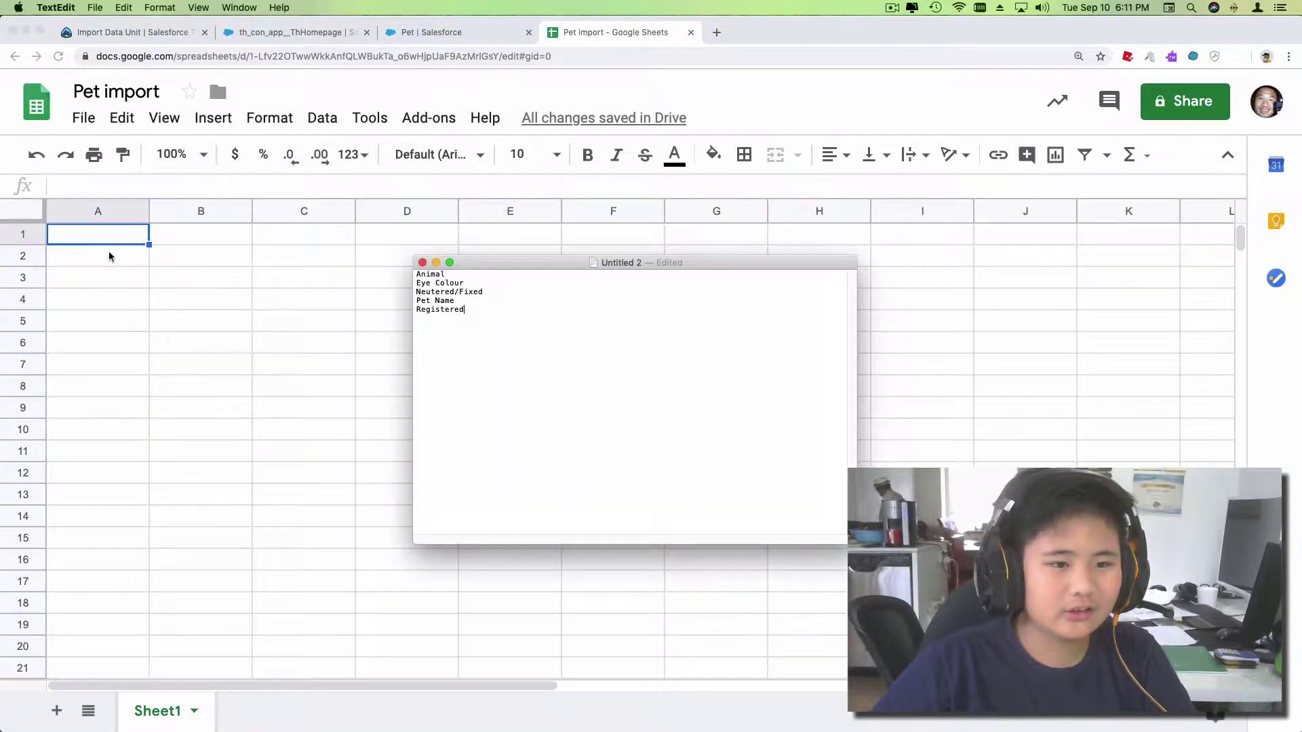
{"action": "left_click", "coordinate": [112, 239]}
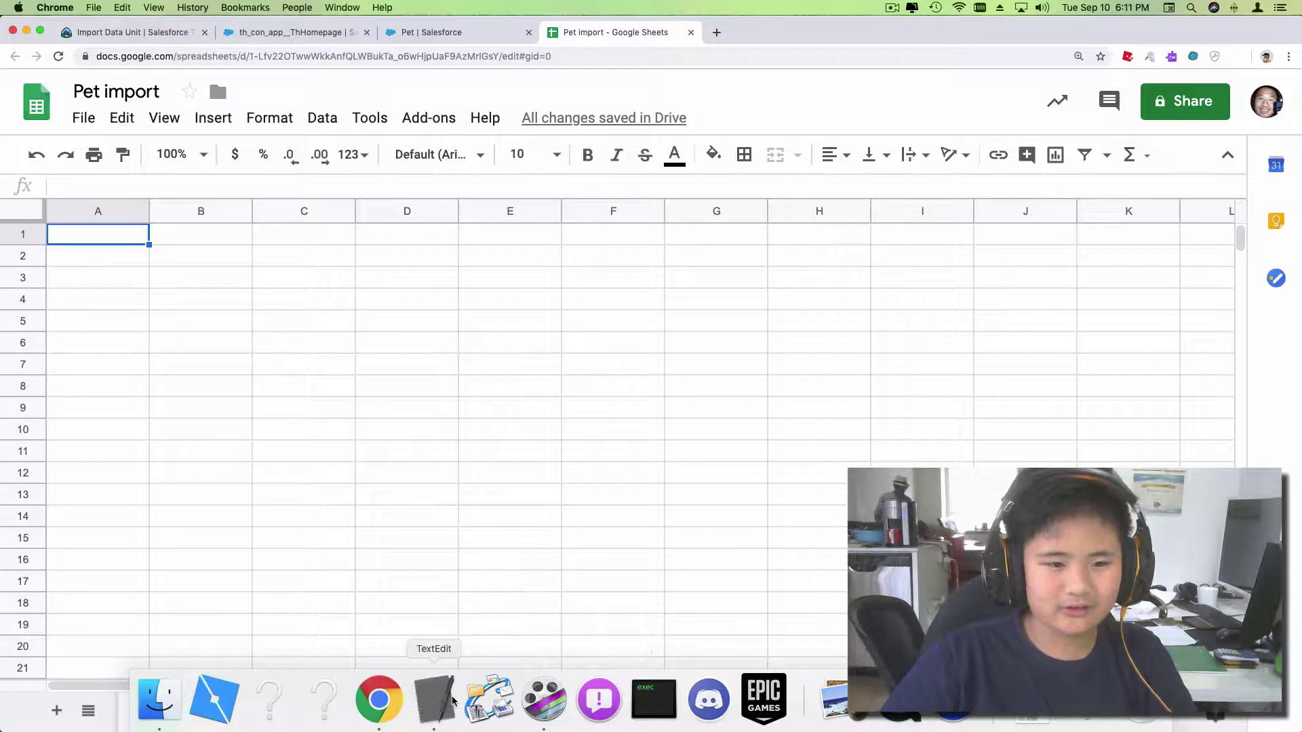
{"action": "left_click", "coordinate": [434, 700]}
{"action": "left_click_drag", "start_coordinate": [475, 260], "coordinate": [213, 234]}
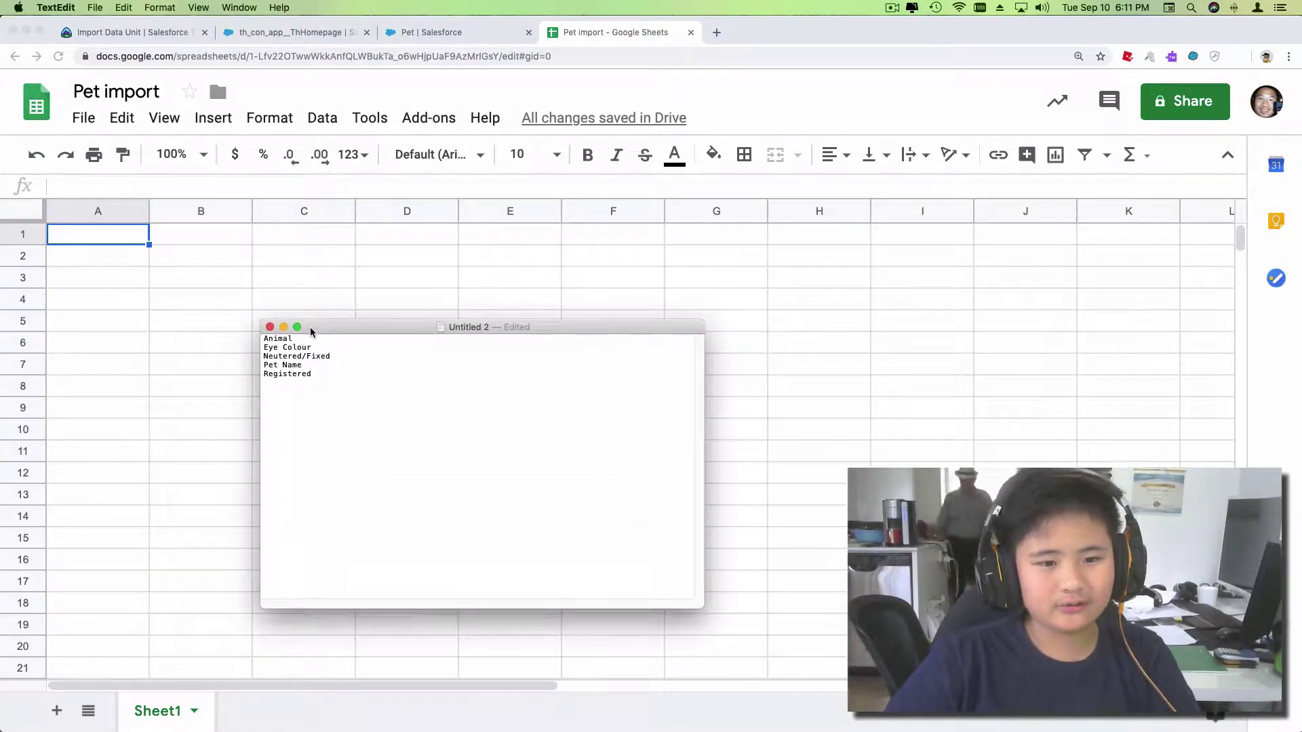
{"action": "left_click_drag", "start_coordinate": [212, 235], "coordinate": [298, 353]}
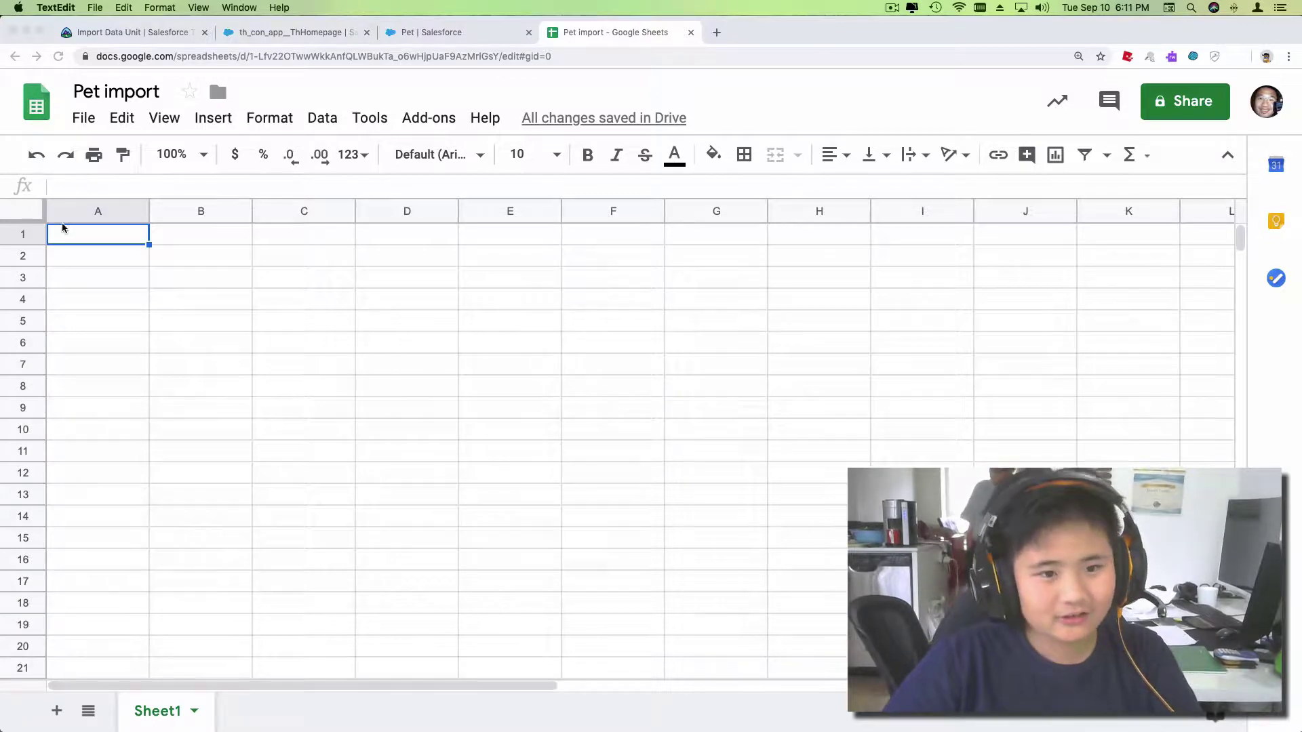
Enter the headers Animal, Eye Colour and Neutered/Fixed in A1–C1, fixing a typo.
{"action": "left_click", "coordinate": [112, 233]}
{"action": "type", "text": "A"}
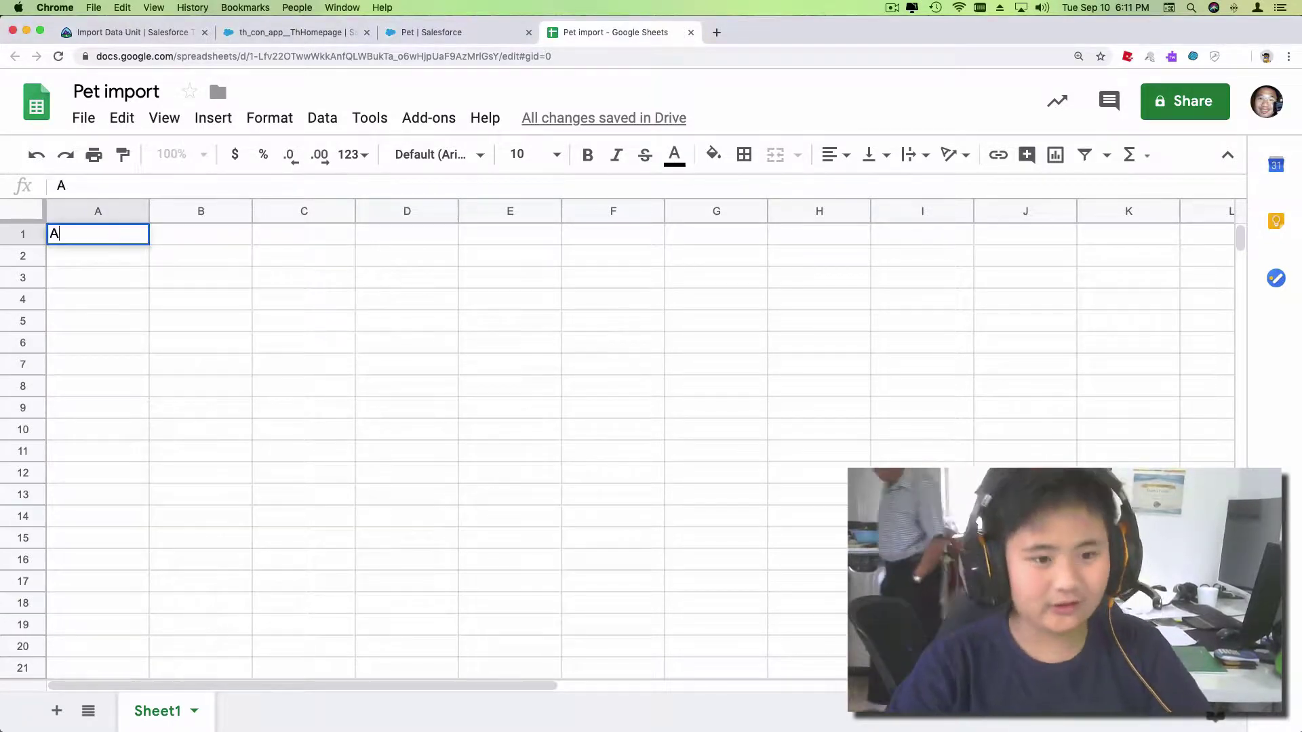
{"action": "type", "text": "nimal"}
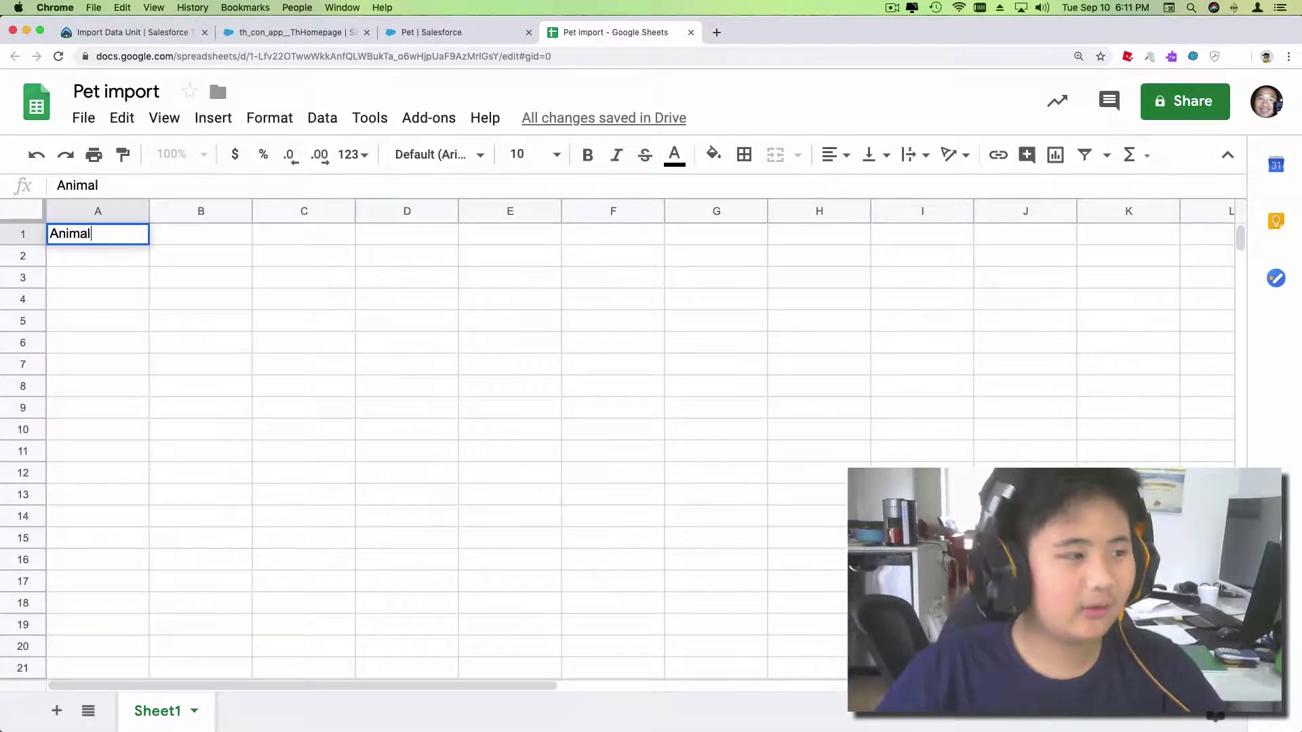
{"action": "left_click", "coordinate": [209, 229]}
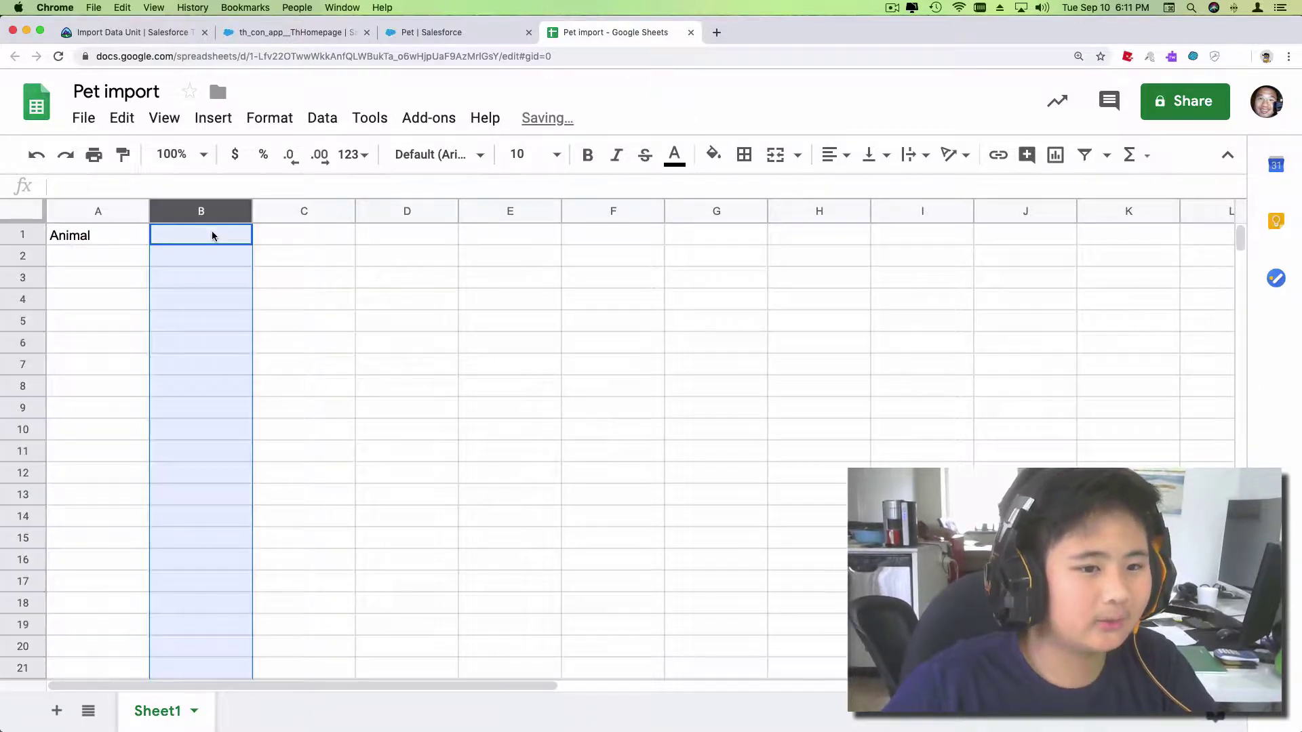
{"action": "type", "text": "Eye "}
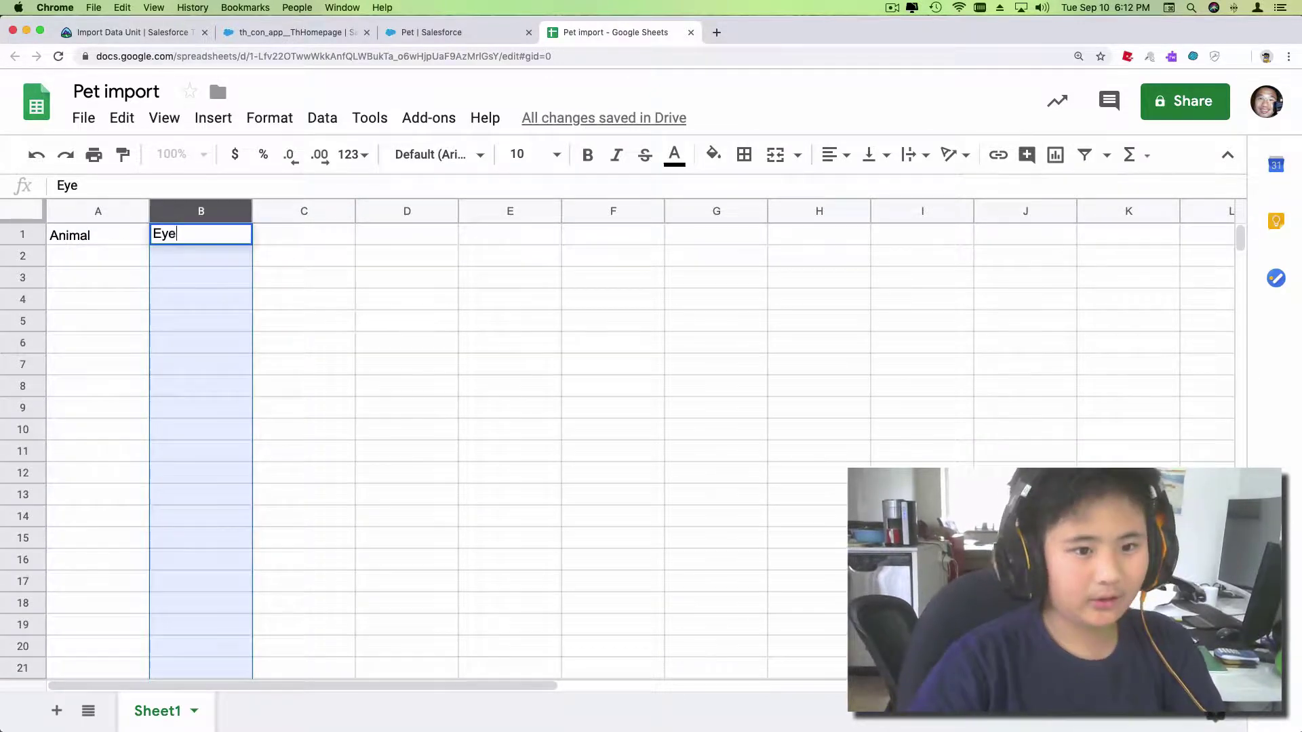
{"action": "type", "text": "Colour"}
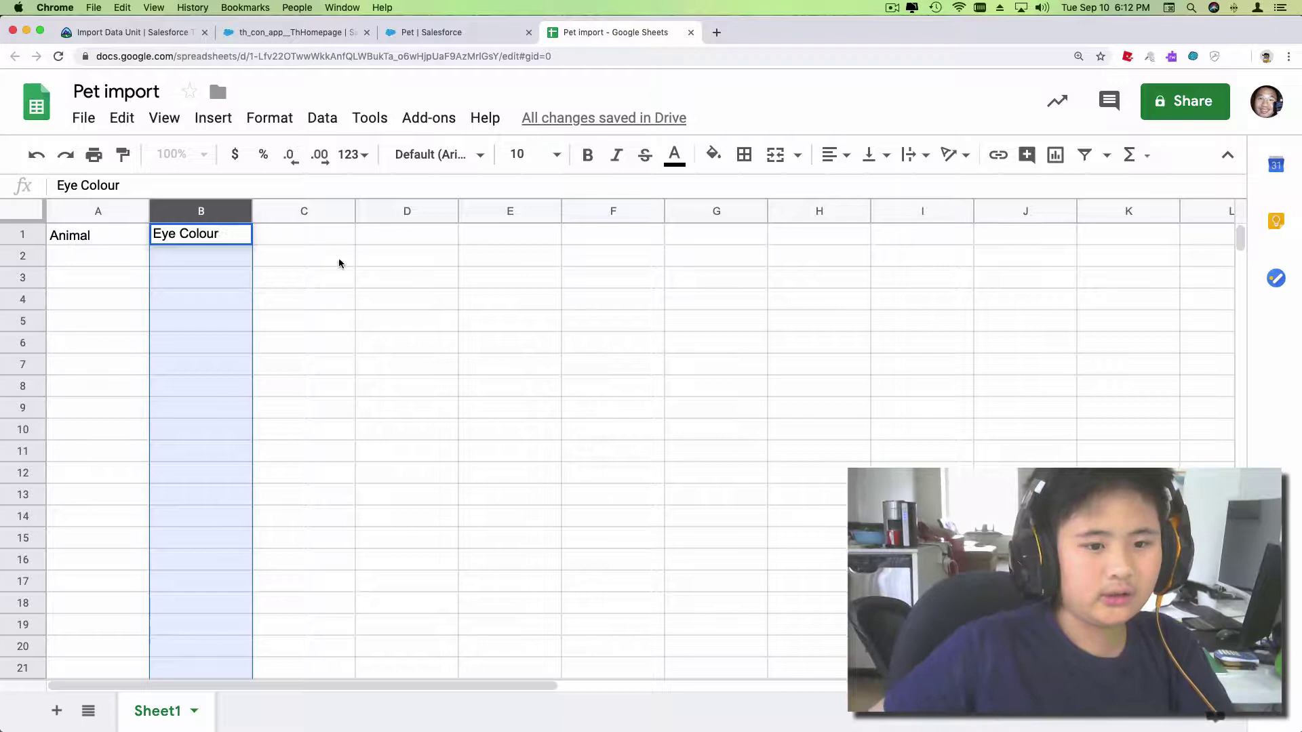
{"action": "left_click", "coordinate": [331, 240]}
{"action": "type", "text": "Nea"}
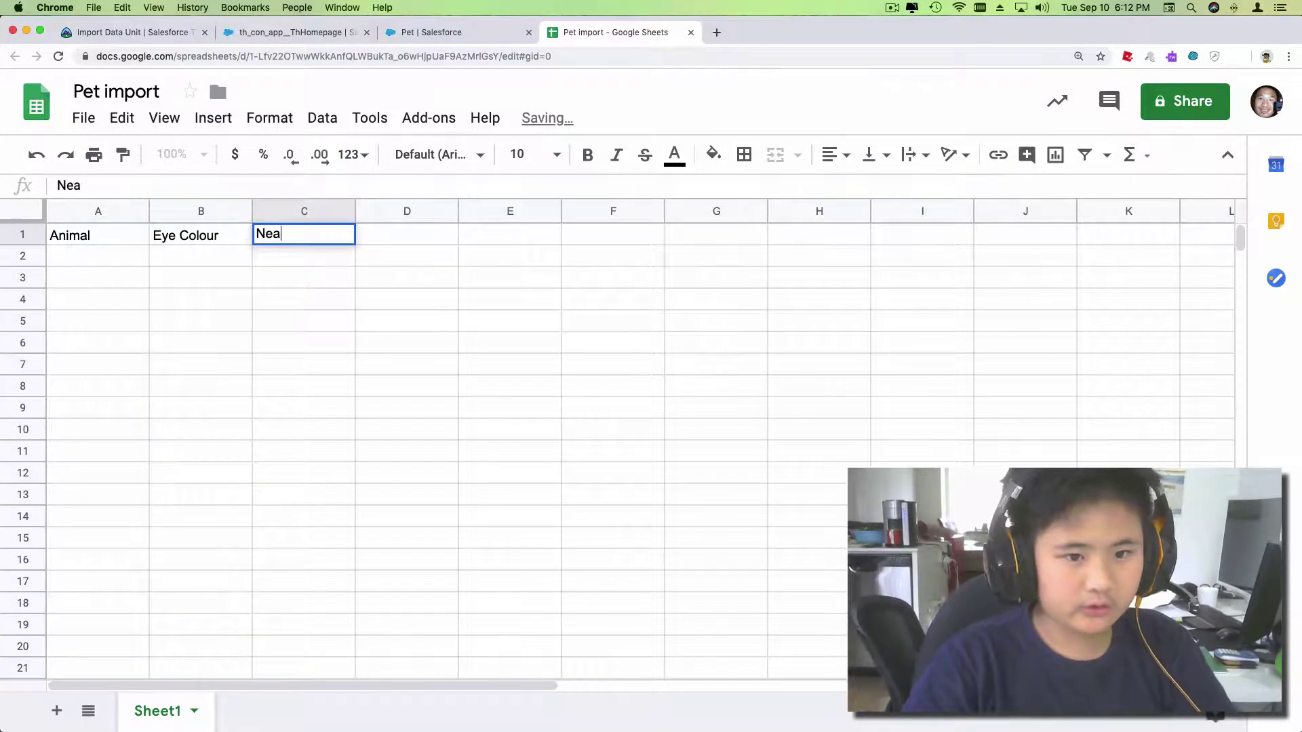
{"action": "type", "text": "u"}
{"action": "key", "text": "BackSpace"}
{"action": "key", "text": "BackSpace"}
{"action": "type", "text": "ut"}
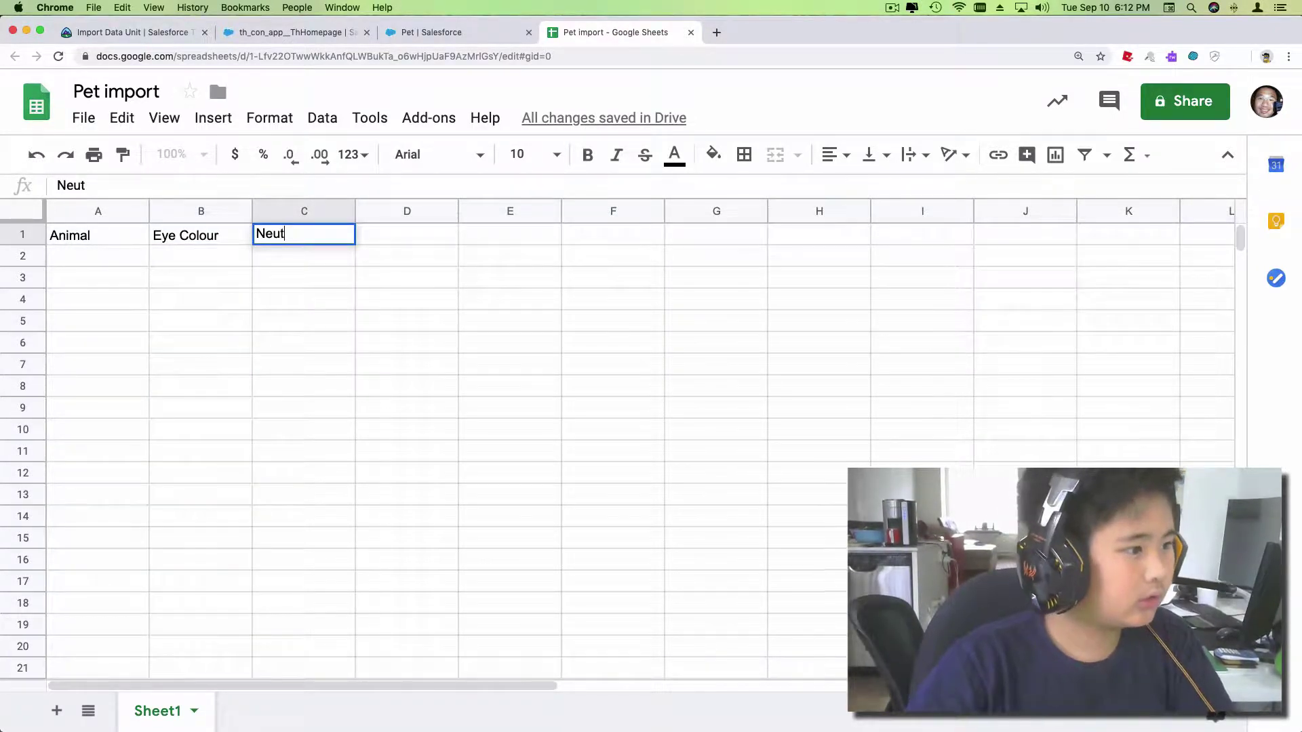
{"action": "type", "text": "ered"}
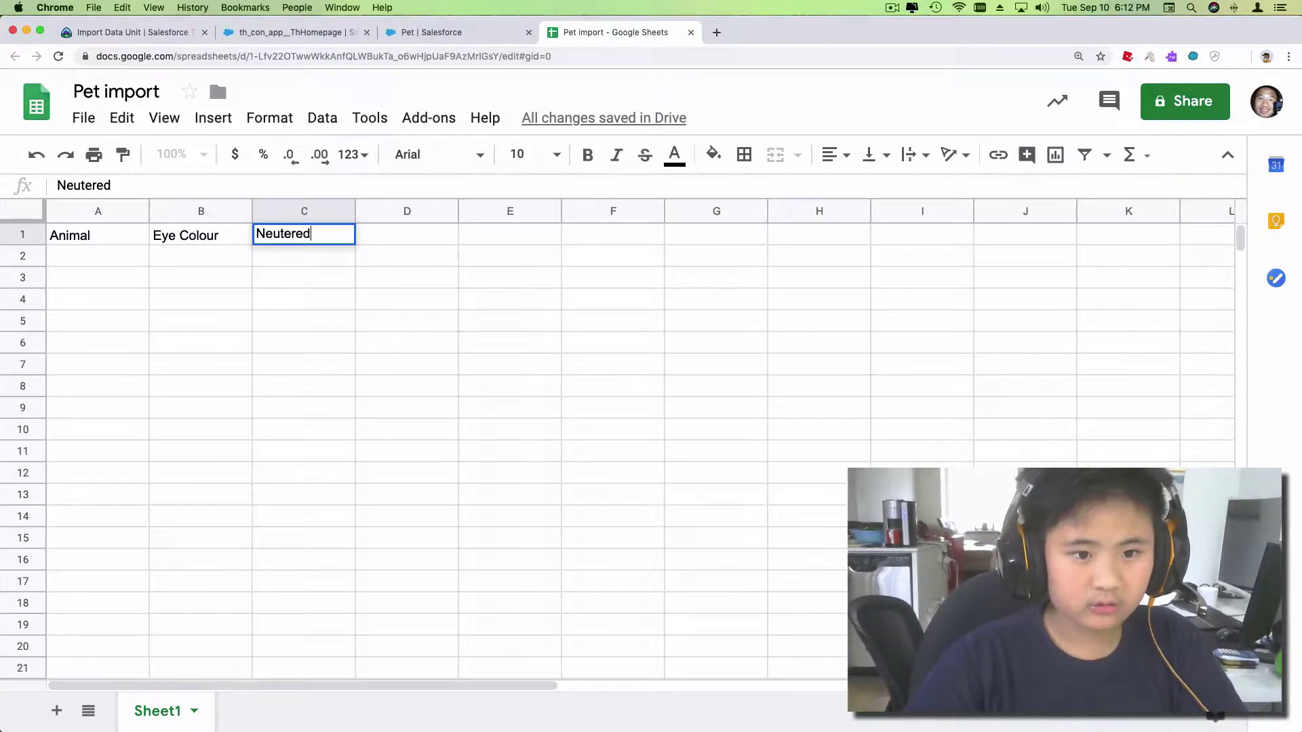
{"action": "type", "text": "/Fixed"}
{"action": "left_click", "coordinate": [429, 244]}
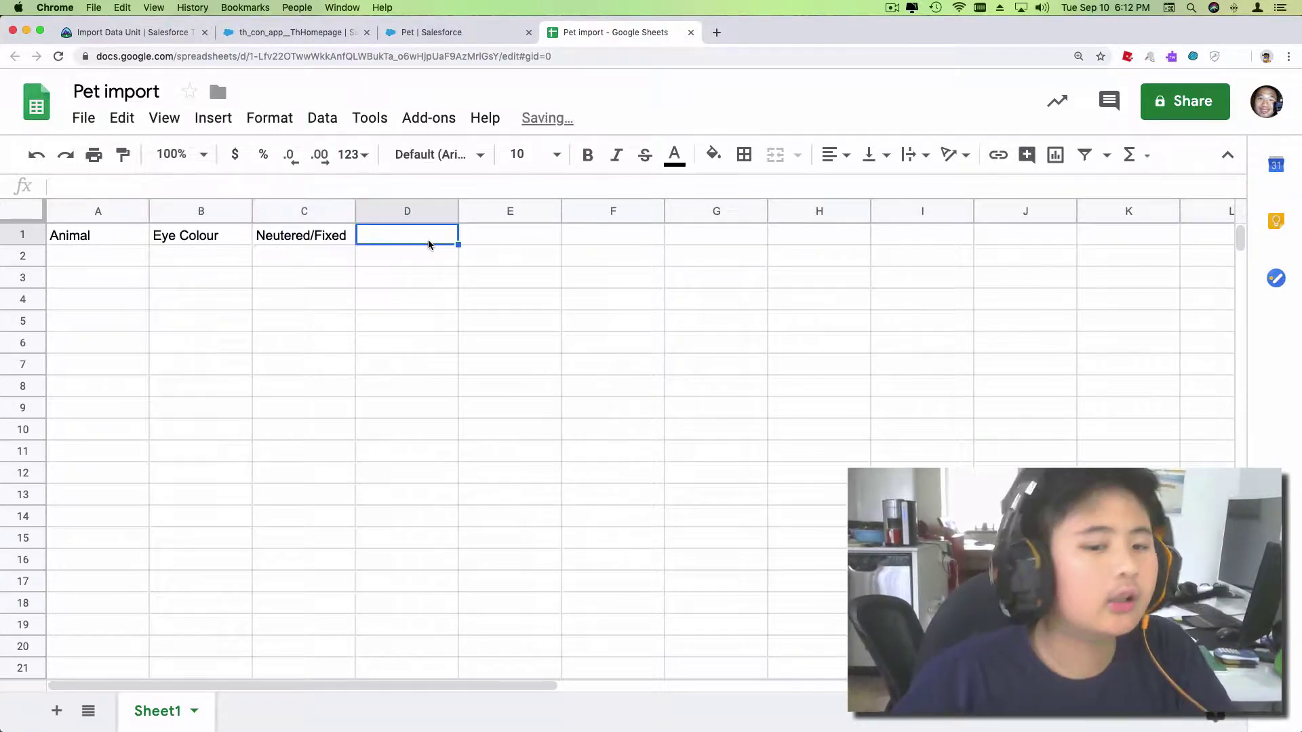
{"action": "type", "text": "Reg"}
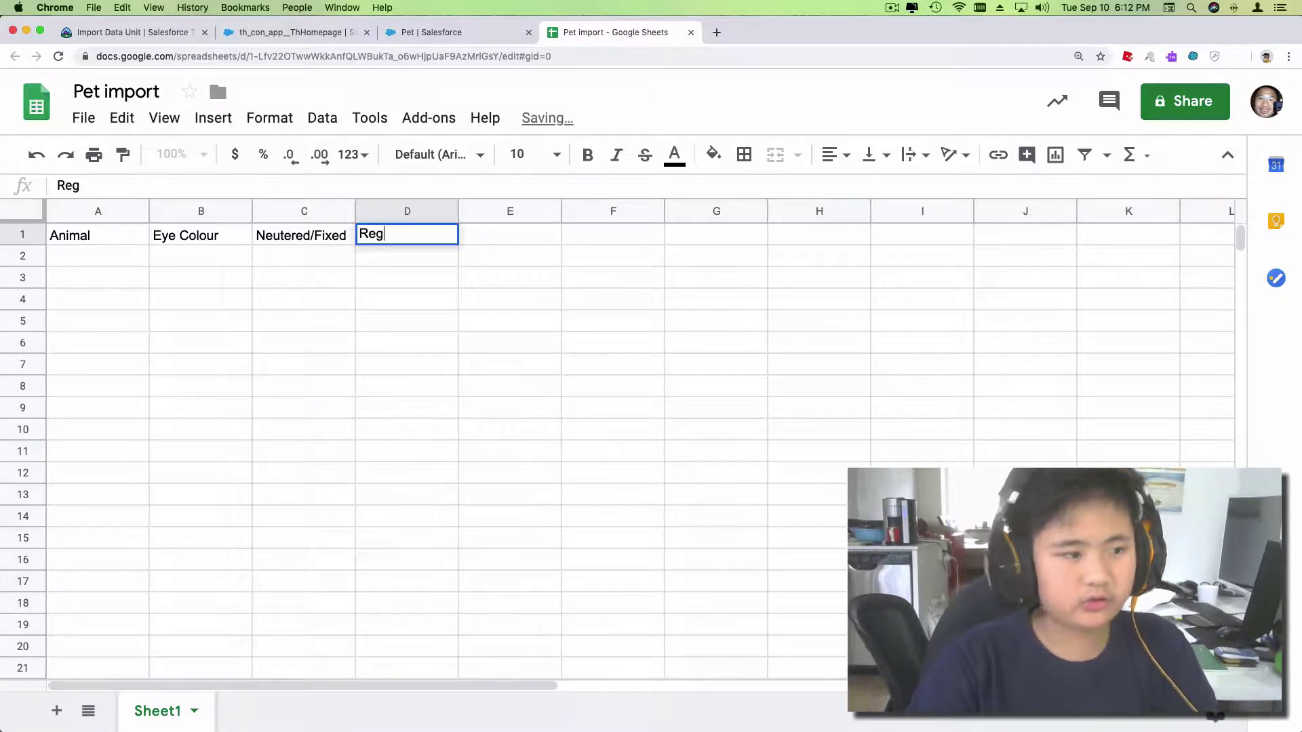
{"action": "type", "text": "istered"}
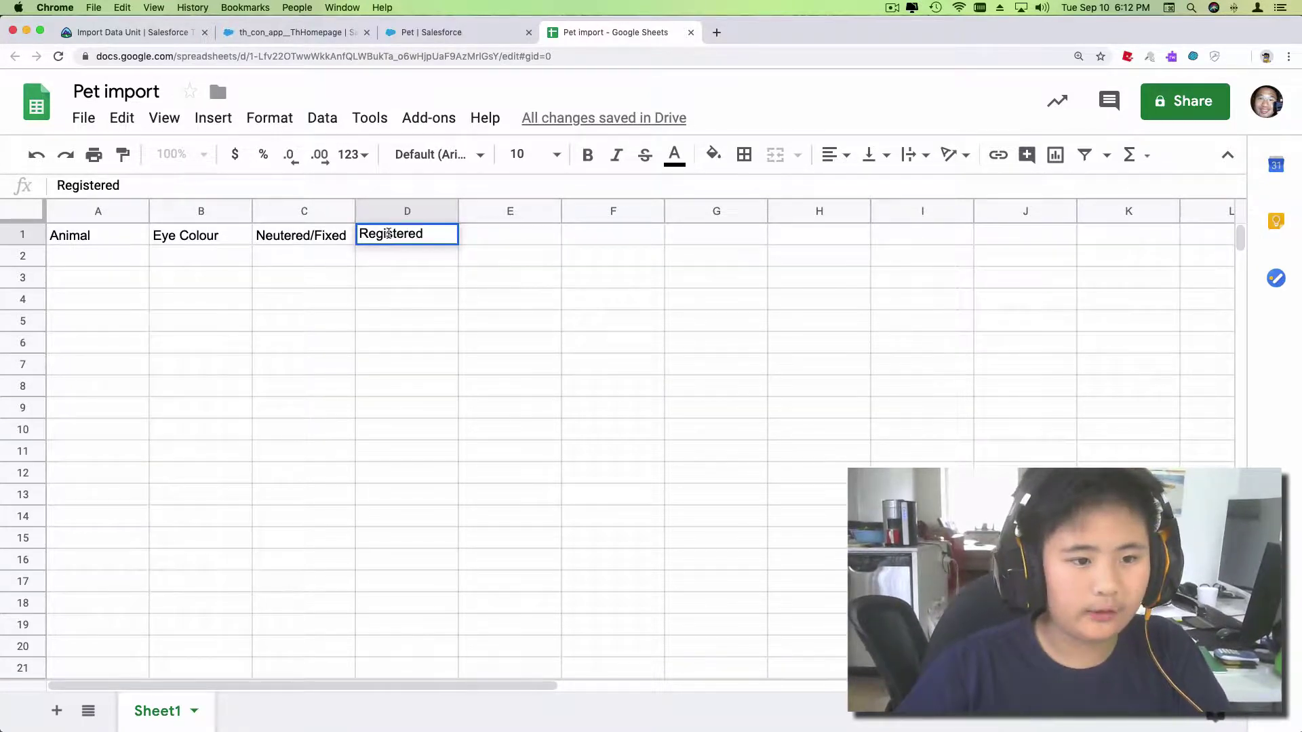
Add the Pet Name and Registered headers in D1–E1, then select cell A2.
{"action": "left_click", "coordinate": [358, 233]}
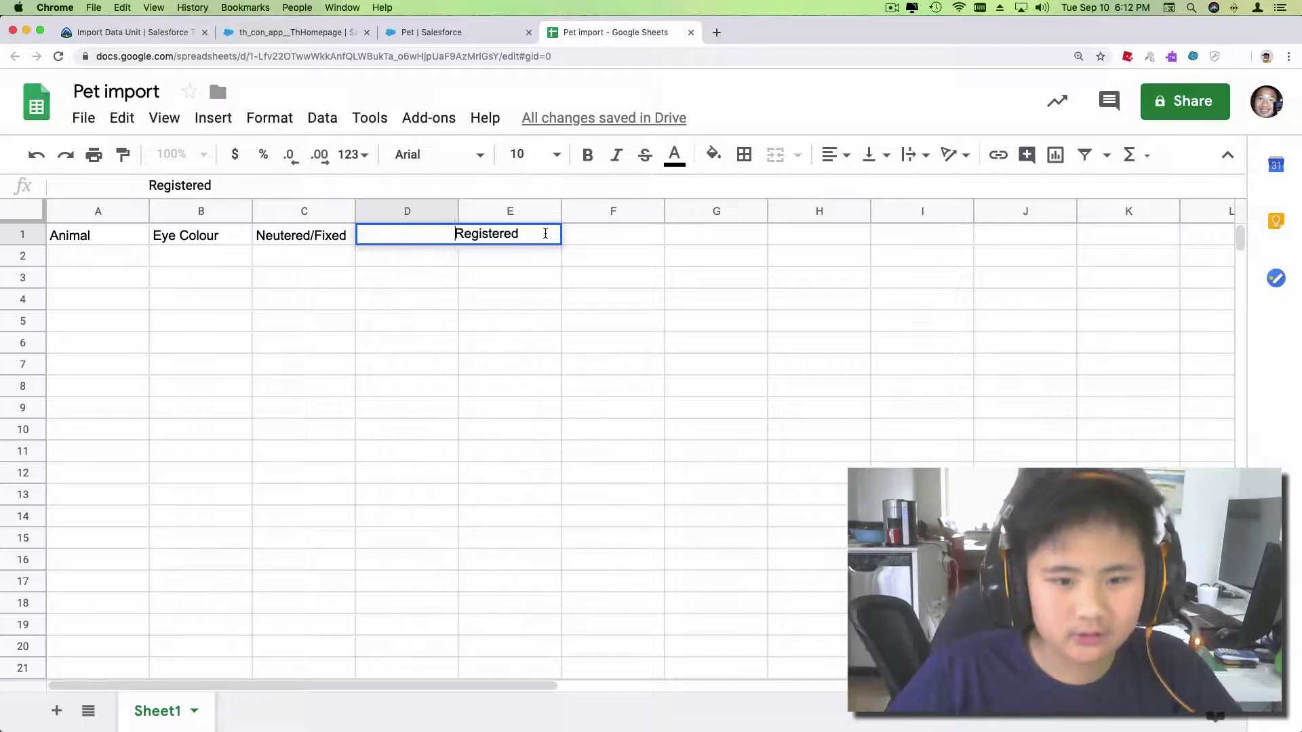
{"action": "left_click", "coordinate": [539, 235]}
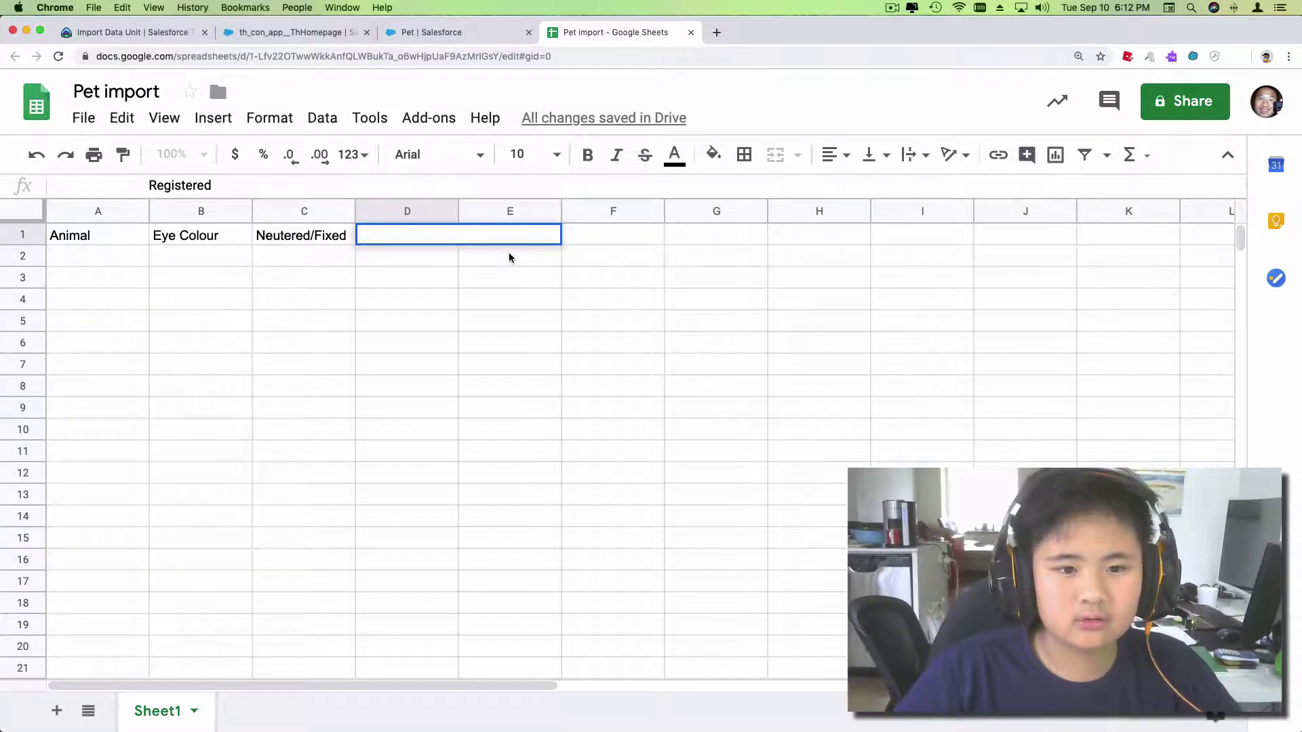
{"action": "left_click", "coordinate": [479, 253]}
{"action": "left_click", "coordinate": [438, 233]}
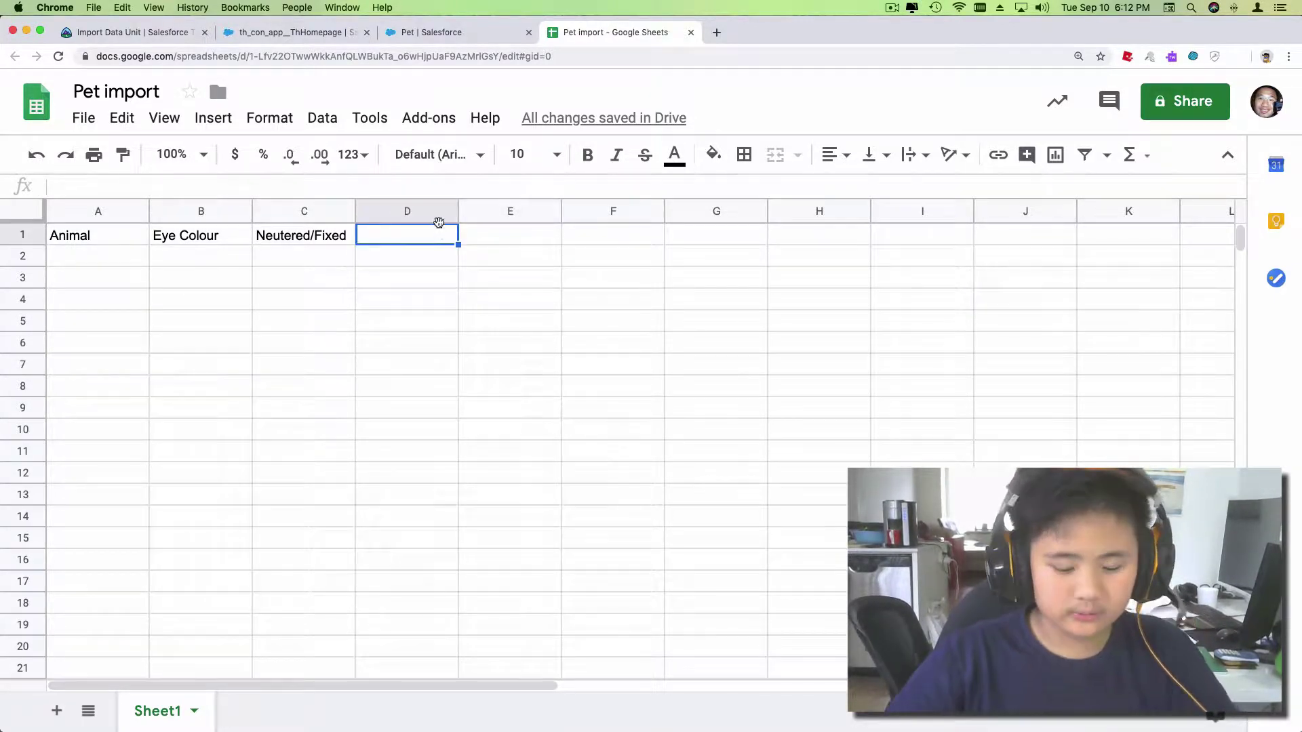
{"action": "type", "text": "Pet Name"}
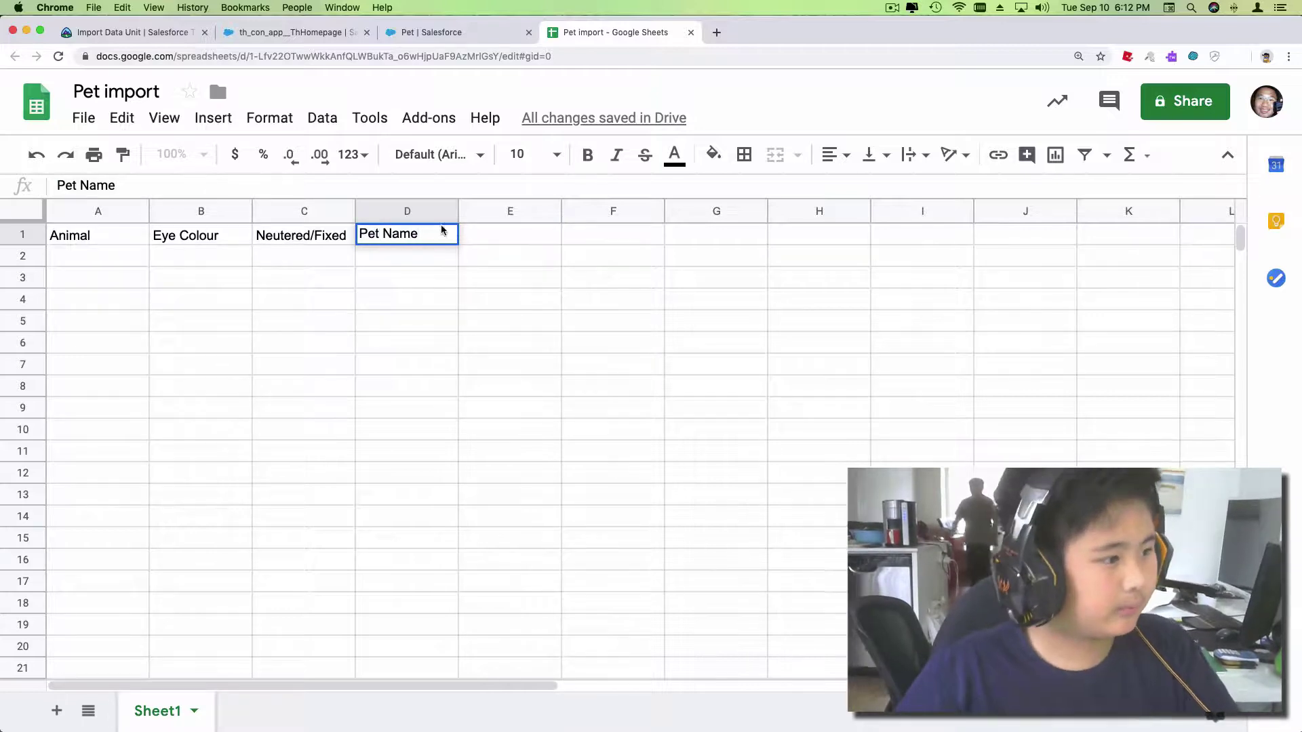
{"action": "left_click", "coordinate": [512, 240]}
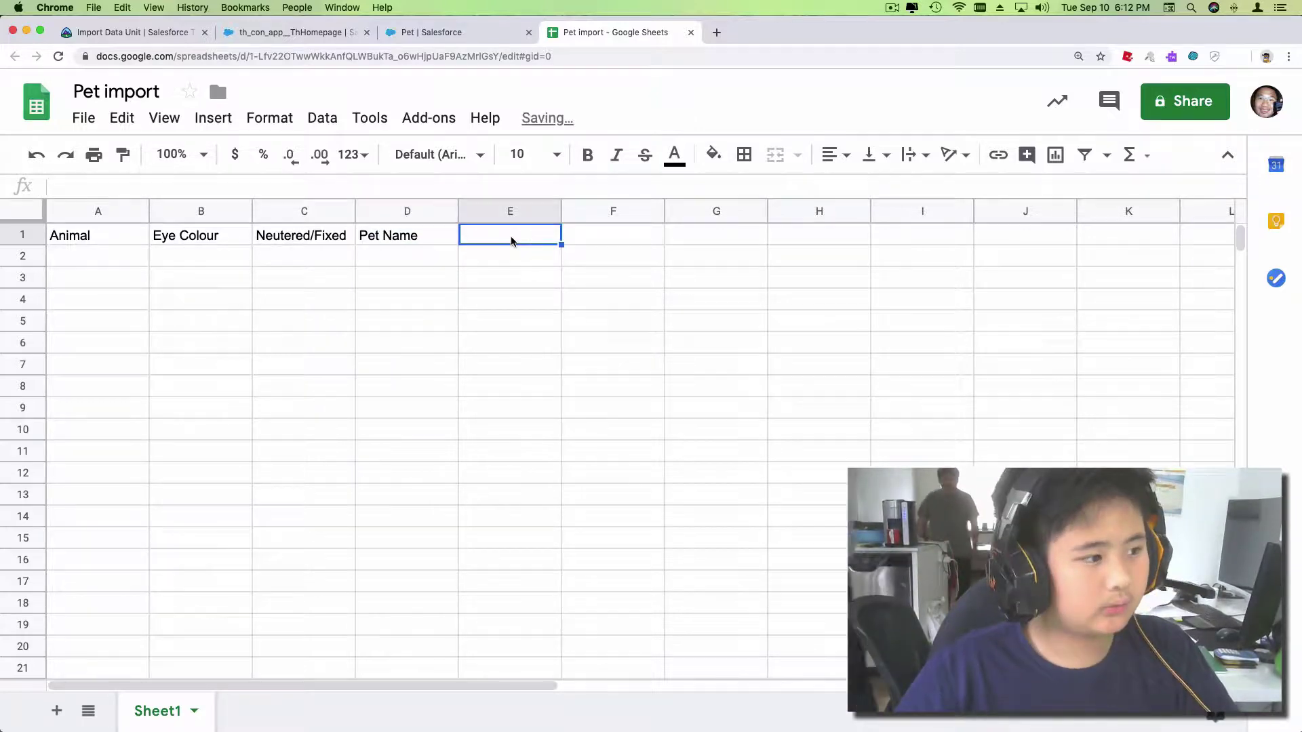
{"action": "type", "text": "Regist"}
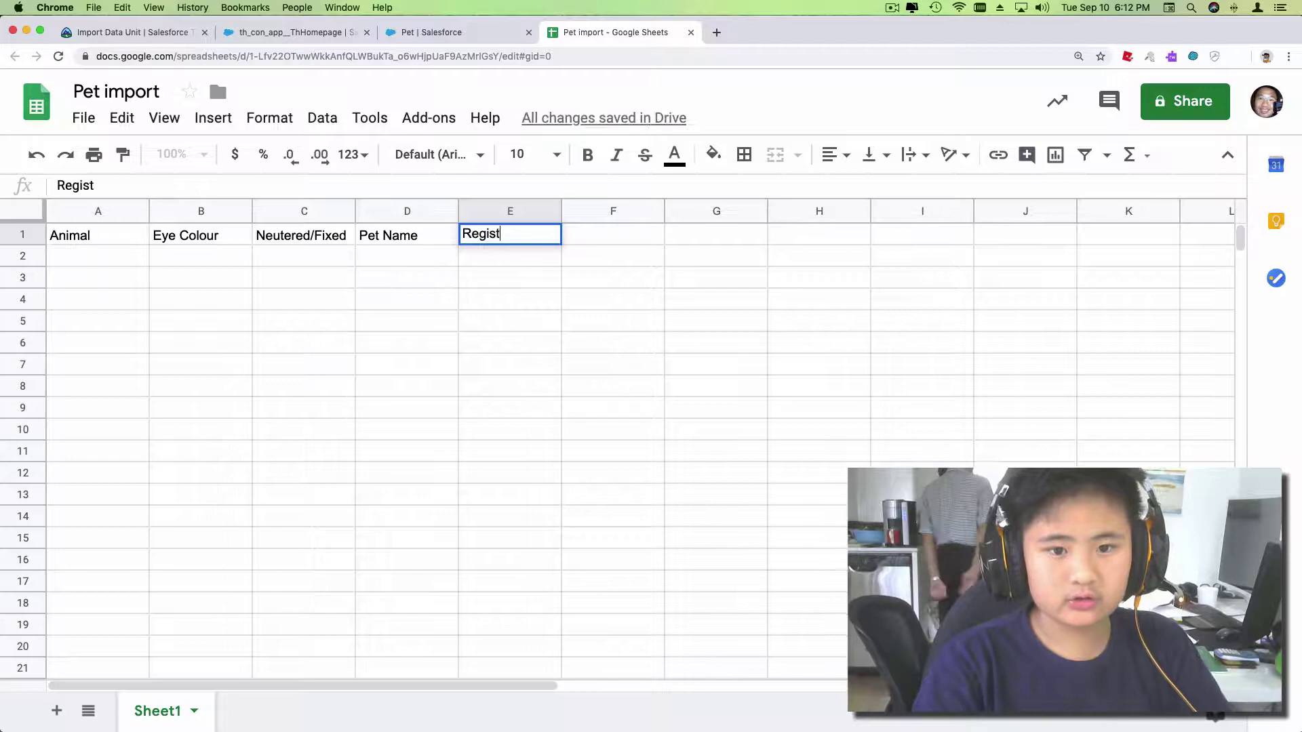
{"action": "type", "text": "ered"}
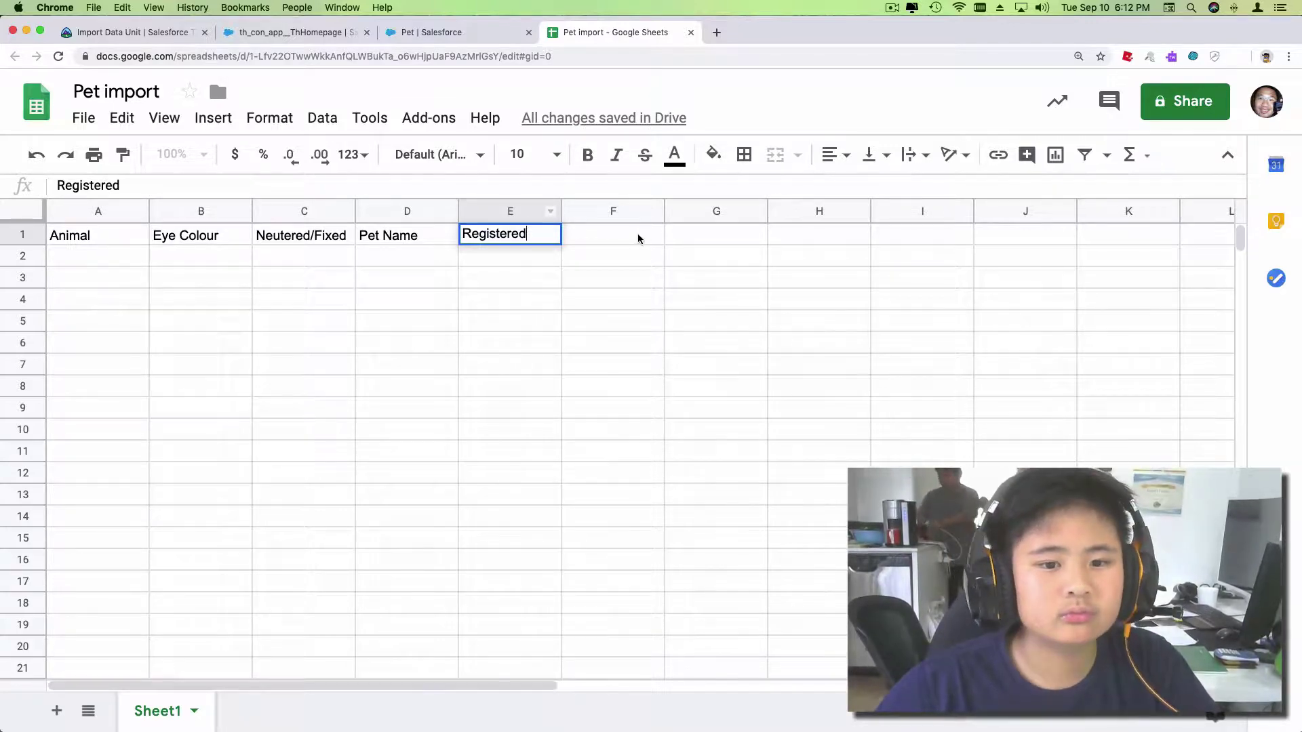
{"action": "key", "text": "Return"}
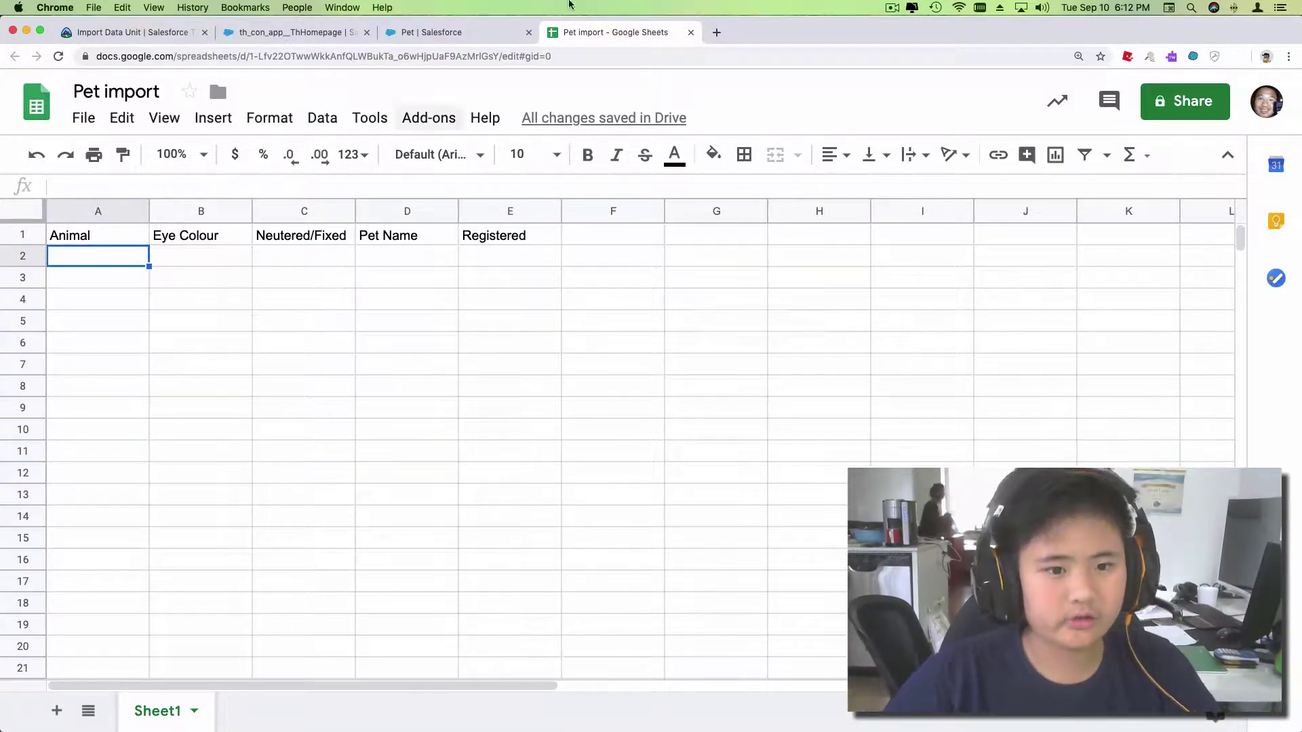
{"action": "left_click", "coordinate": [402, 237]}
{"action": "left_click", "coordinate": [302, 260]}
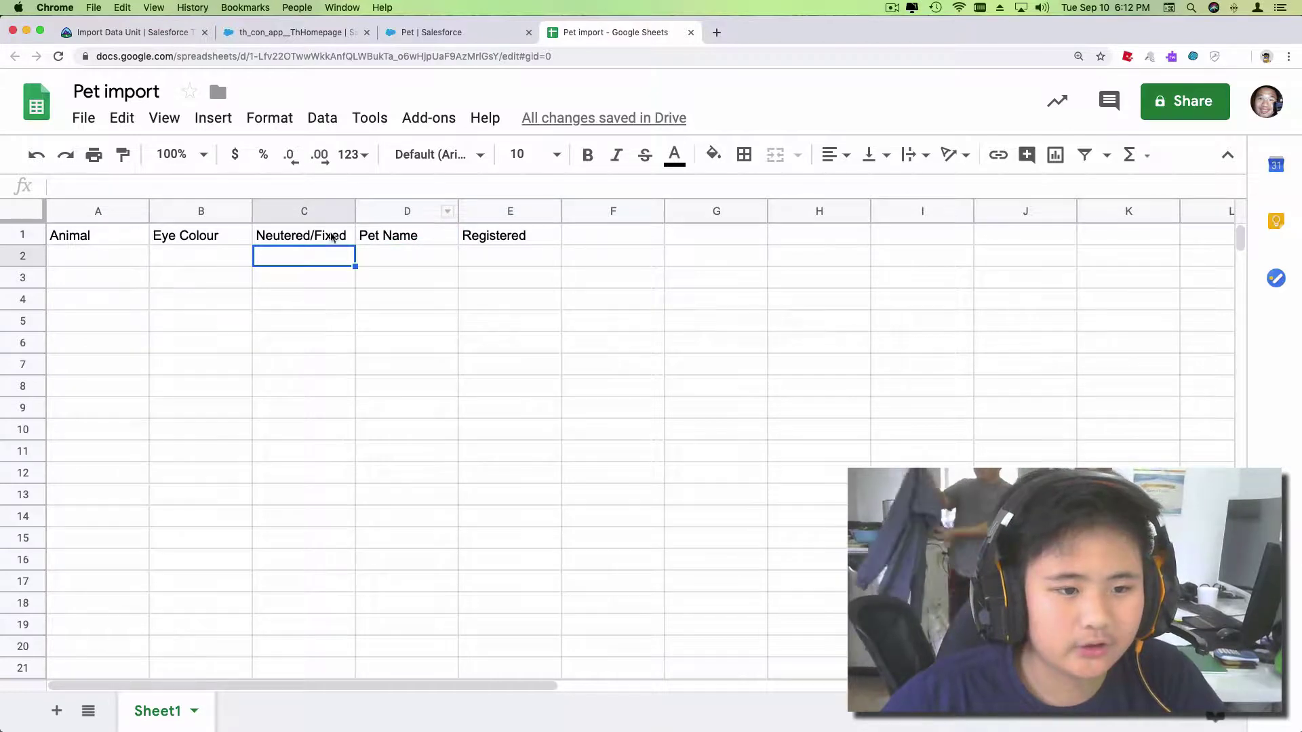
{"action": "left_click", "coordinate": [76, 259]}
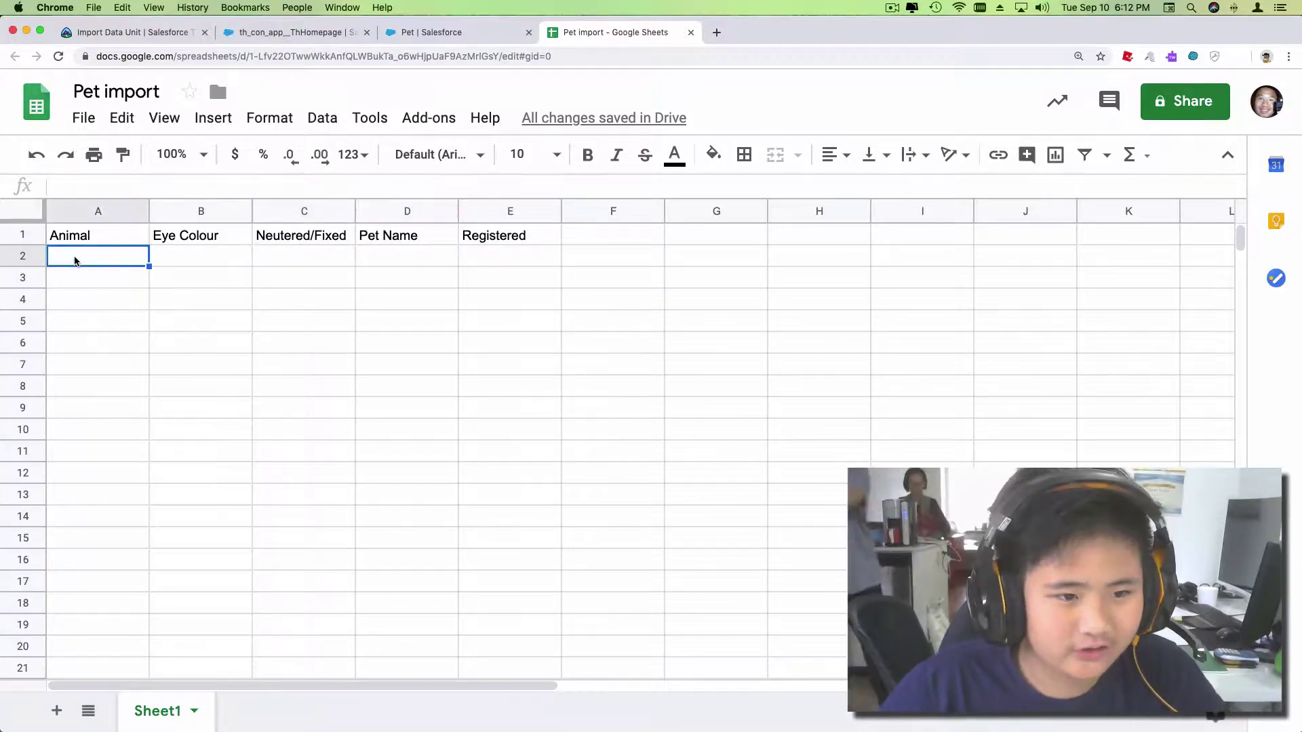
{"action": "type", "text": "Dog"}
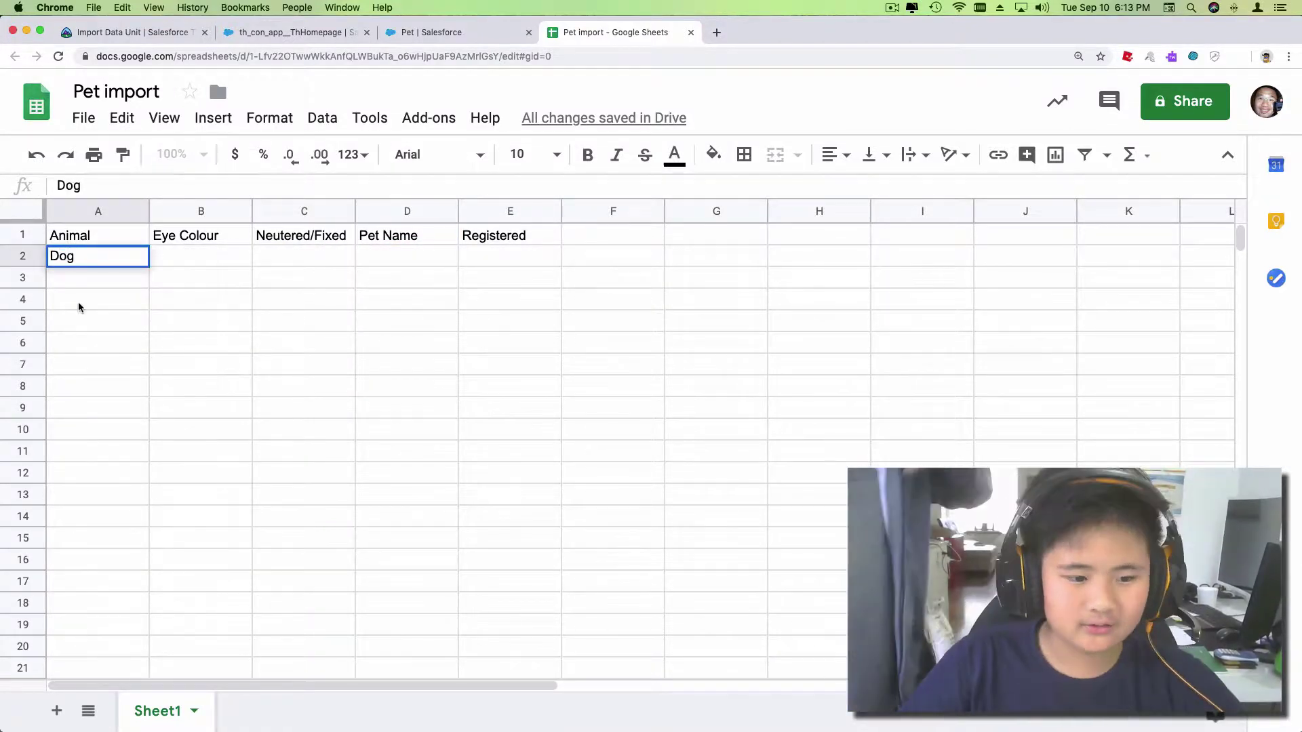
{"action": "scroll", "coordinate": [116, 698], "scroll_direction": "down", "scroll_amount": 8}
{"action": "scroll", "coordinate": [122, 691], "scroll_direction": "down", "scroll_amount": 14}
{"action": "scroll", "coordinate": [149, 593], "scroll_direction": "down", "scroll_amount": 6}
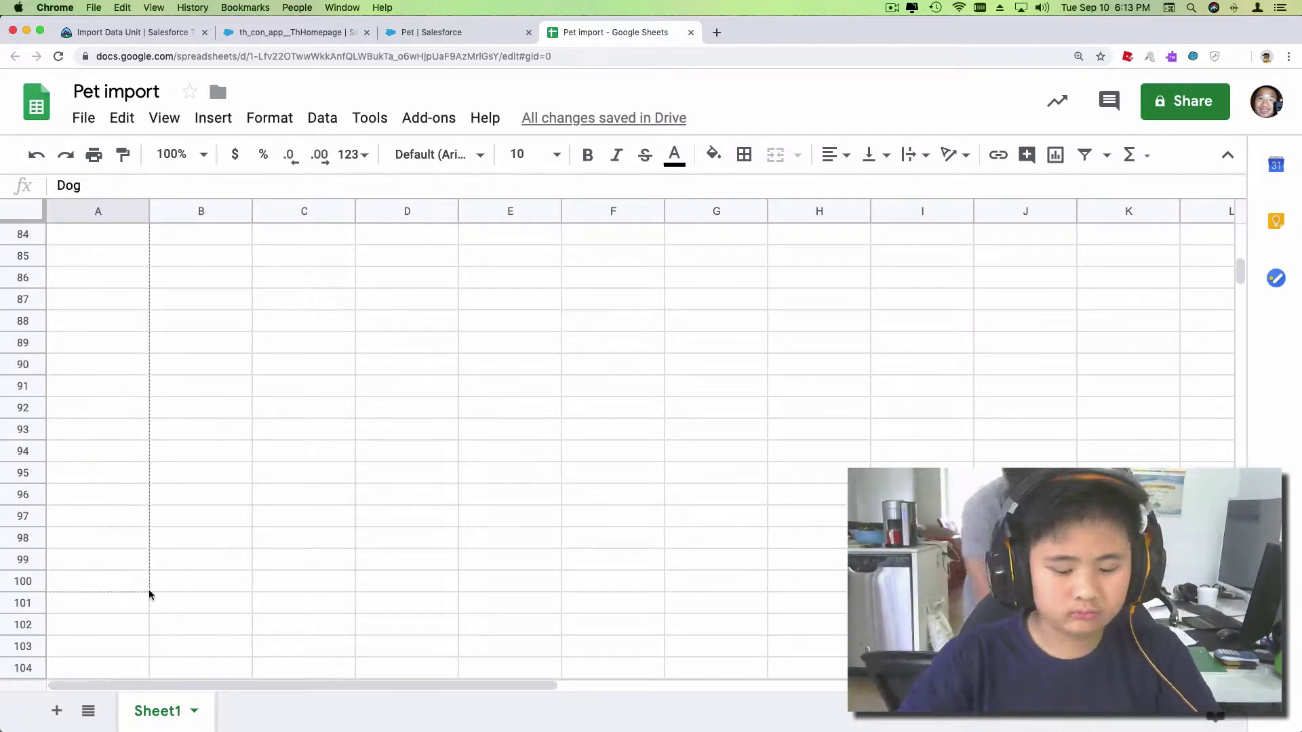
{"action": "scroll", "coordinate": [128, 696], "scroll_direction": "down", "scroll_amount": 2}
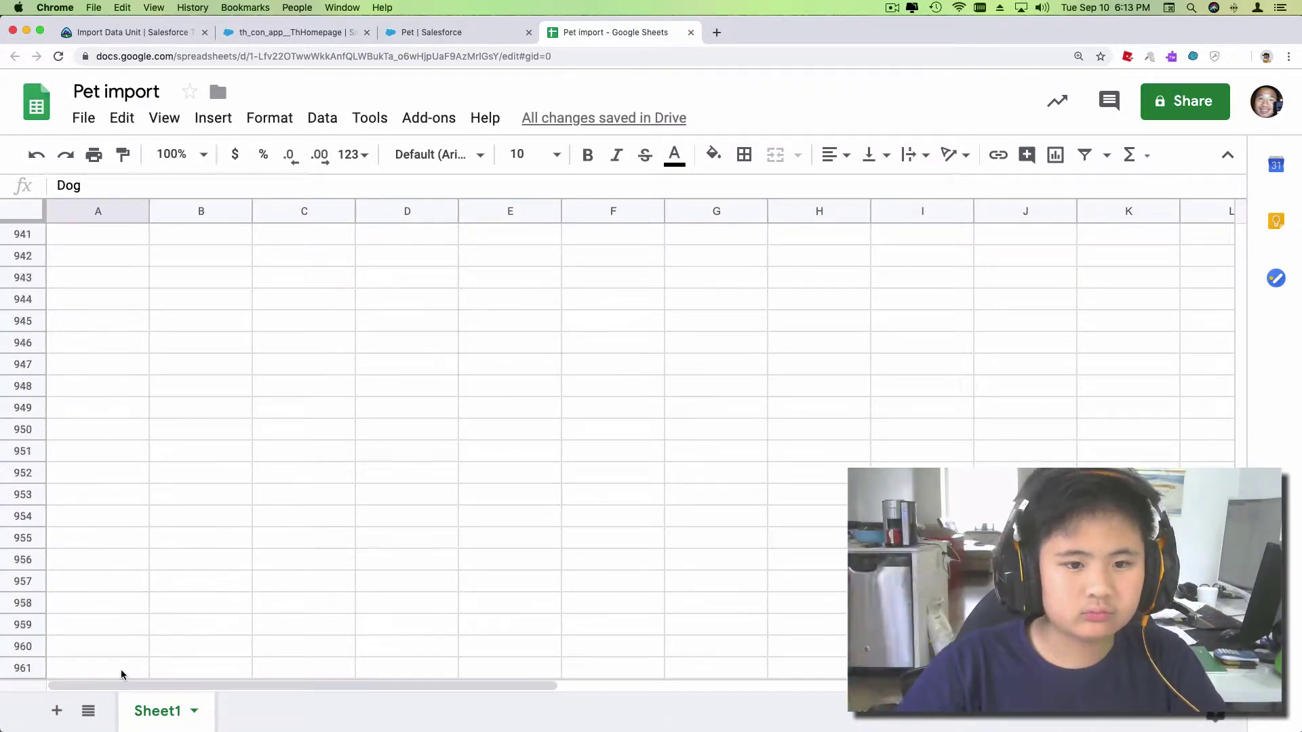
Fill column A with Dog down to row 1000, then start the eye-colour column.
{"action": "left_click_drag", "start_coordinate": [128, 696], "coordinate": [141, 587]}
{"action": "scroll", "coordinate": [322, 561], "scroll_direction": "up", "scroll_amount": 10}
{"action": "scroll", "coordinate": [221, 329], "scroll_direction": "up", "scroll_amount": 20}
{"action": "left_click", "coordinate": [200, 257]}
{"action": "type", "text": "Black"}
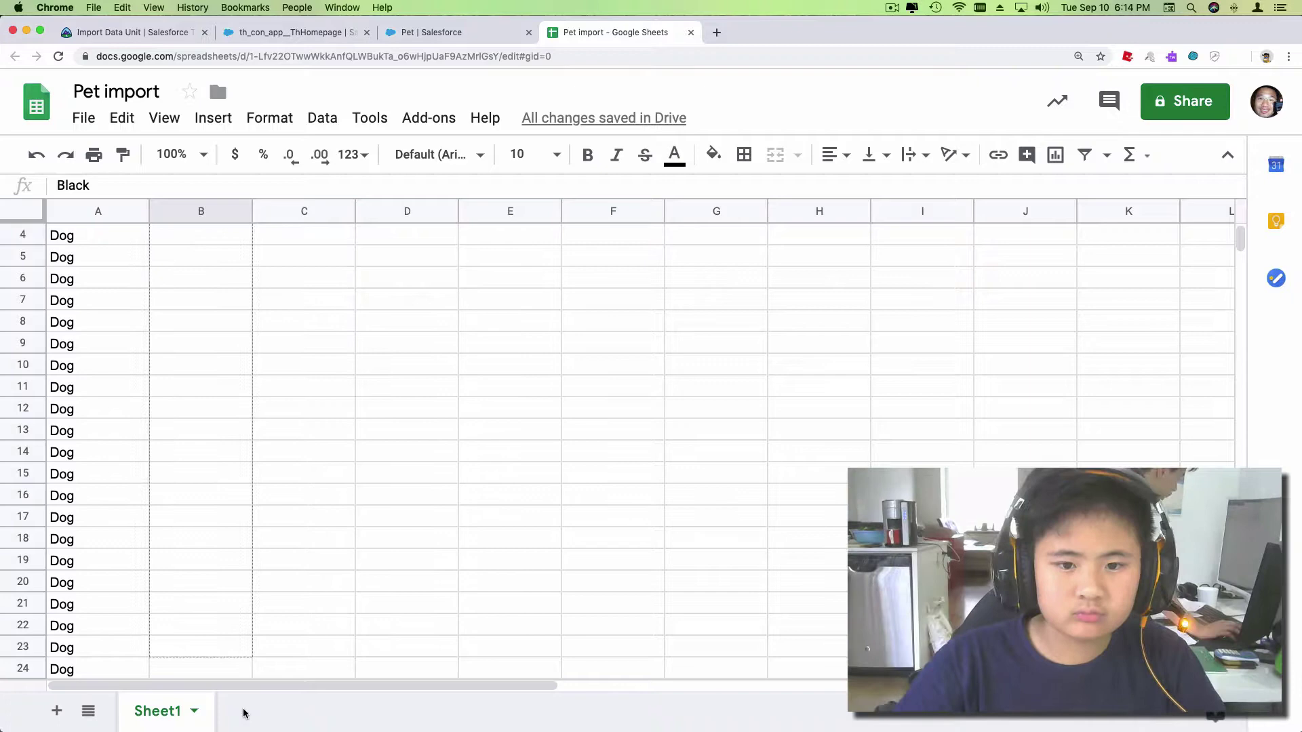
{"action": "scroll", "coordinate": [223, 669], "scroll_direction": "down", "scroll_amount": 20}
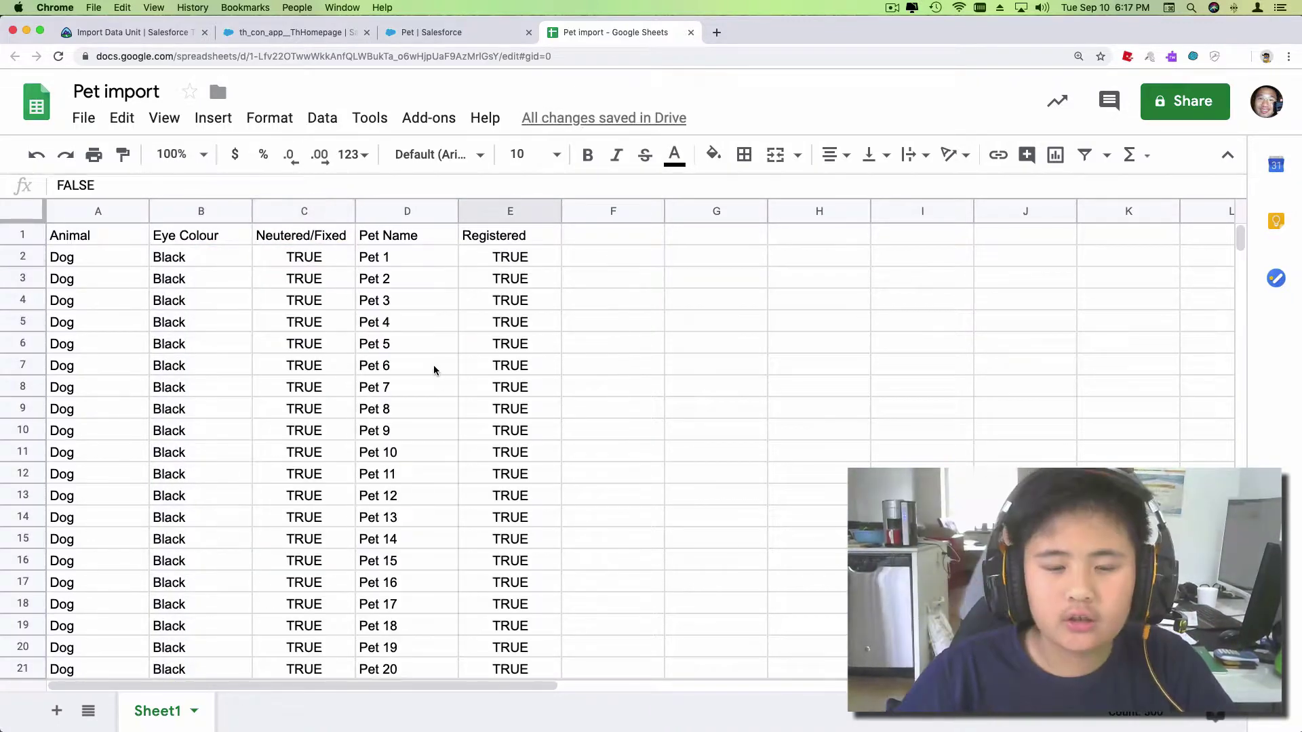
{"action": "scroll", "coordinate": [385, 445], "scroll_direction": "down", "scroll_amount": 10}
{"action": "scroll", "coordinate": [386, 444], "scroll_direction": "up", "scroll_amount": 8}
{"action": "scroll", "coordinate": [385, 444], "scroll_direction": "up", "scroll_amount": 3}
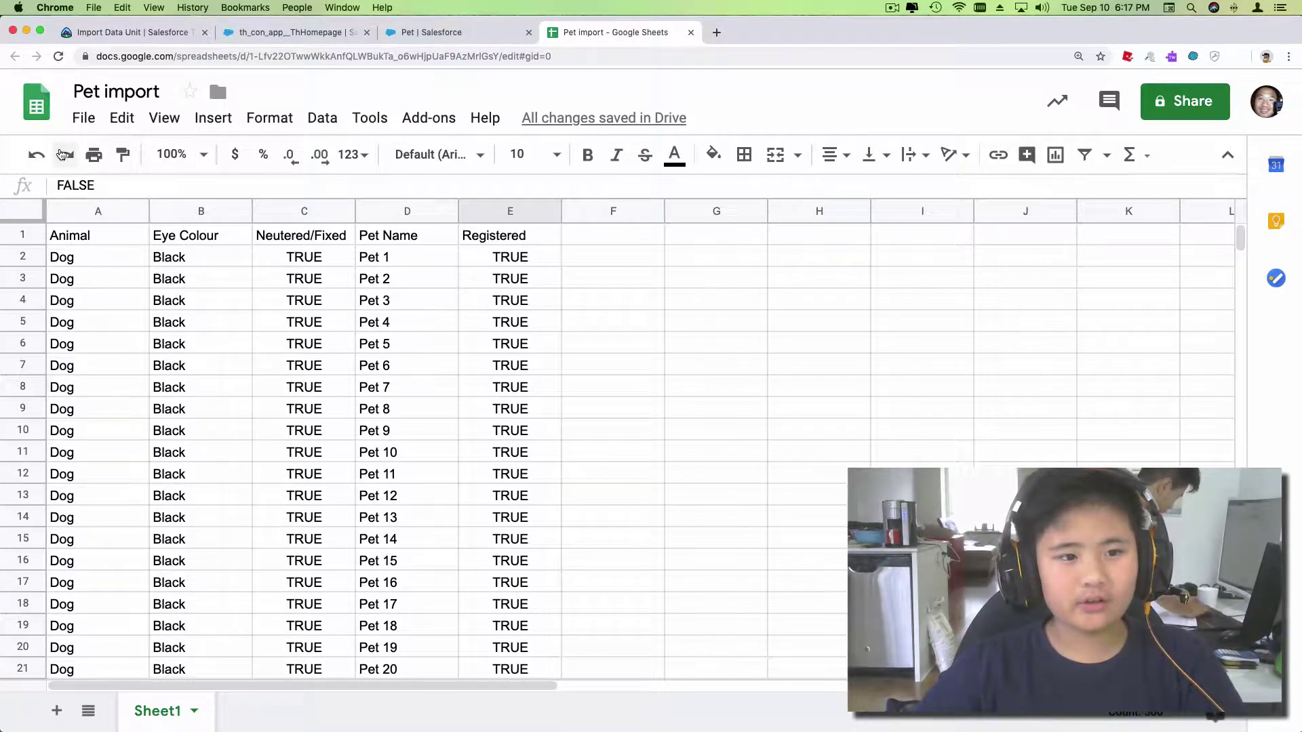
{"action": "left_click", "coordinate": [83, 120]}
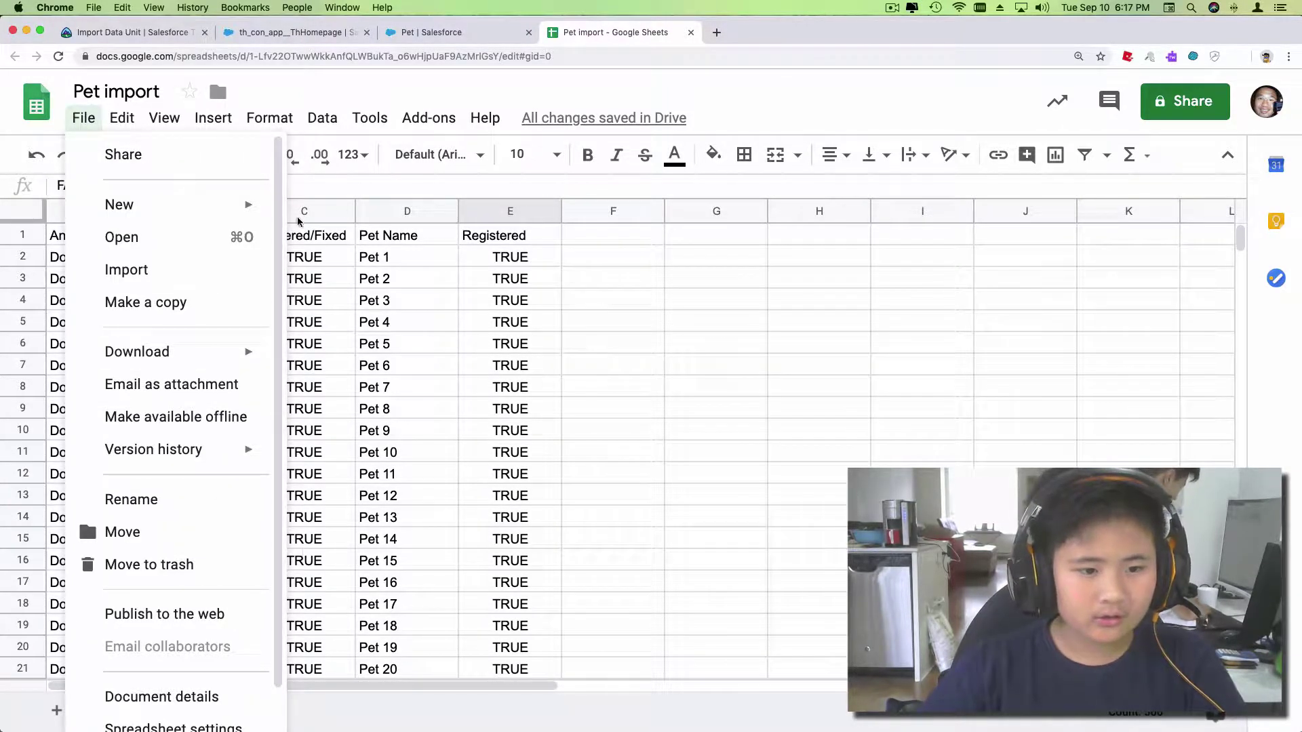
{"action": "mouse_move", "coordinate": [136, 351]}
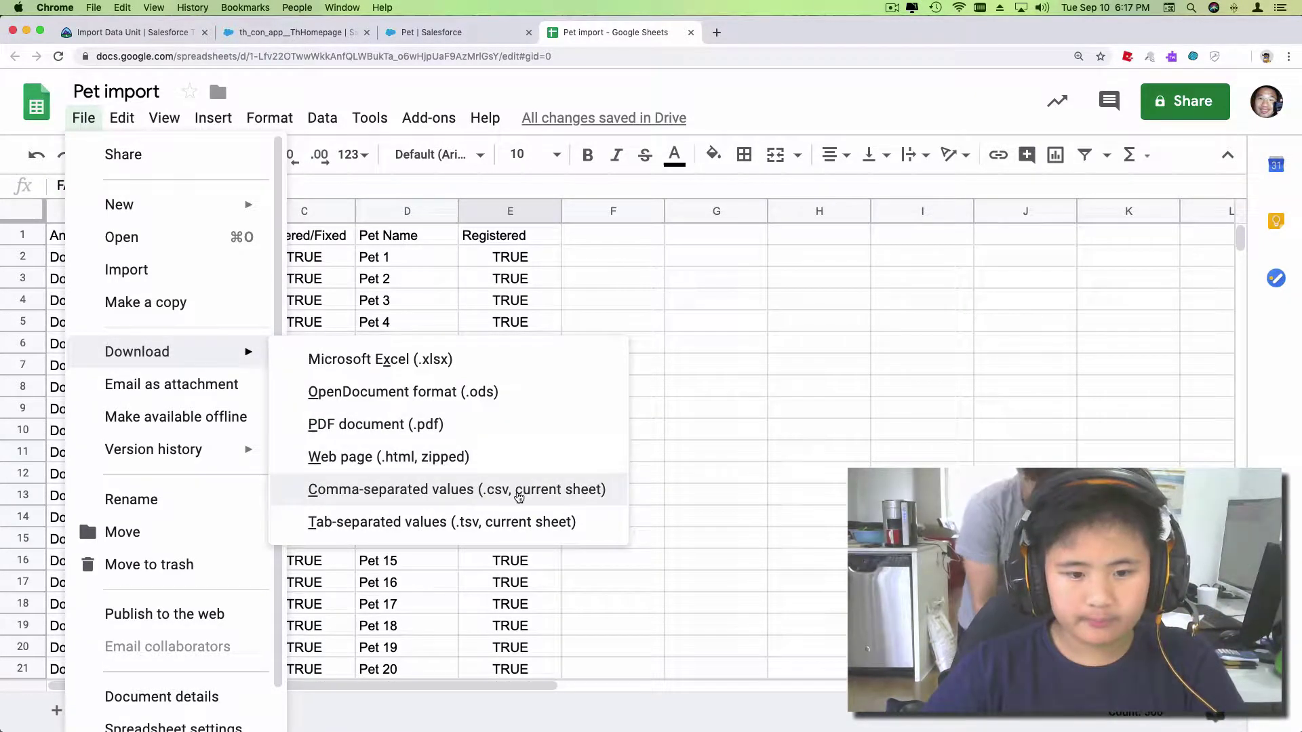
Download the sheet as Comma-separated values (.csv, current sheet) and dismiss the download notice.
{"action": "left_click", "coordinate": [520, 492]}
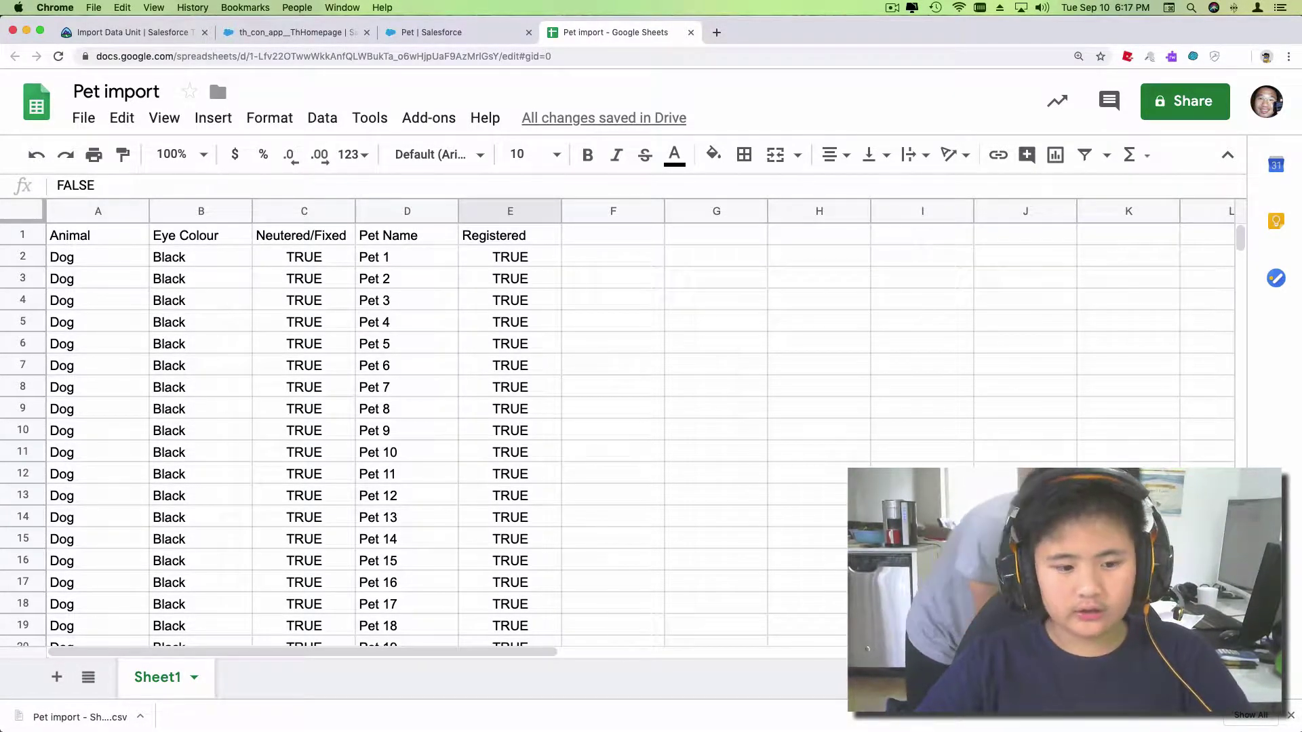
{"action": "left_click", "coordinate": [1289, 716]}
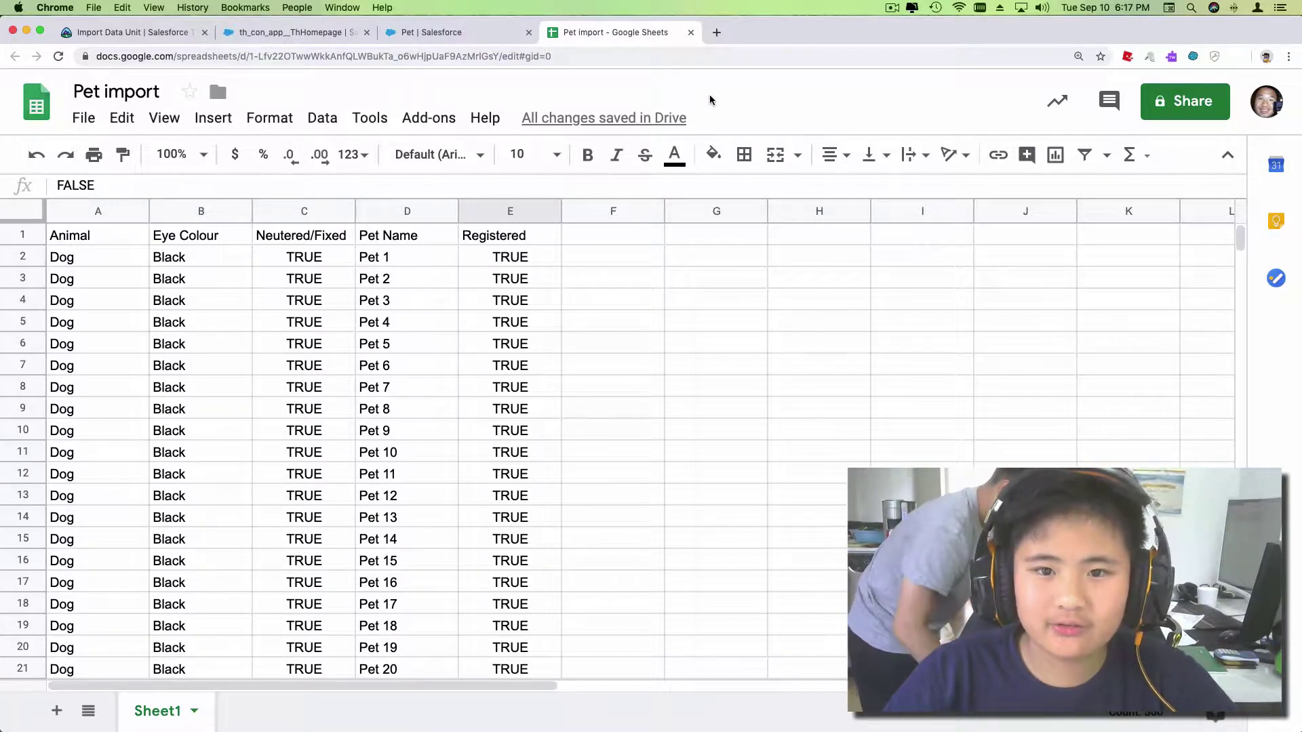
Close the spreadsheet tab and move from the Salesforce Pets list to the Trailhead challenge.
{"action": "left_click", "coordinate": [691, 32]}
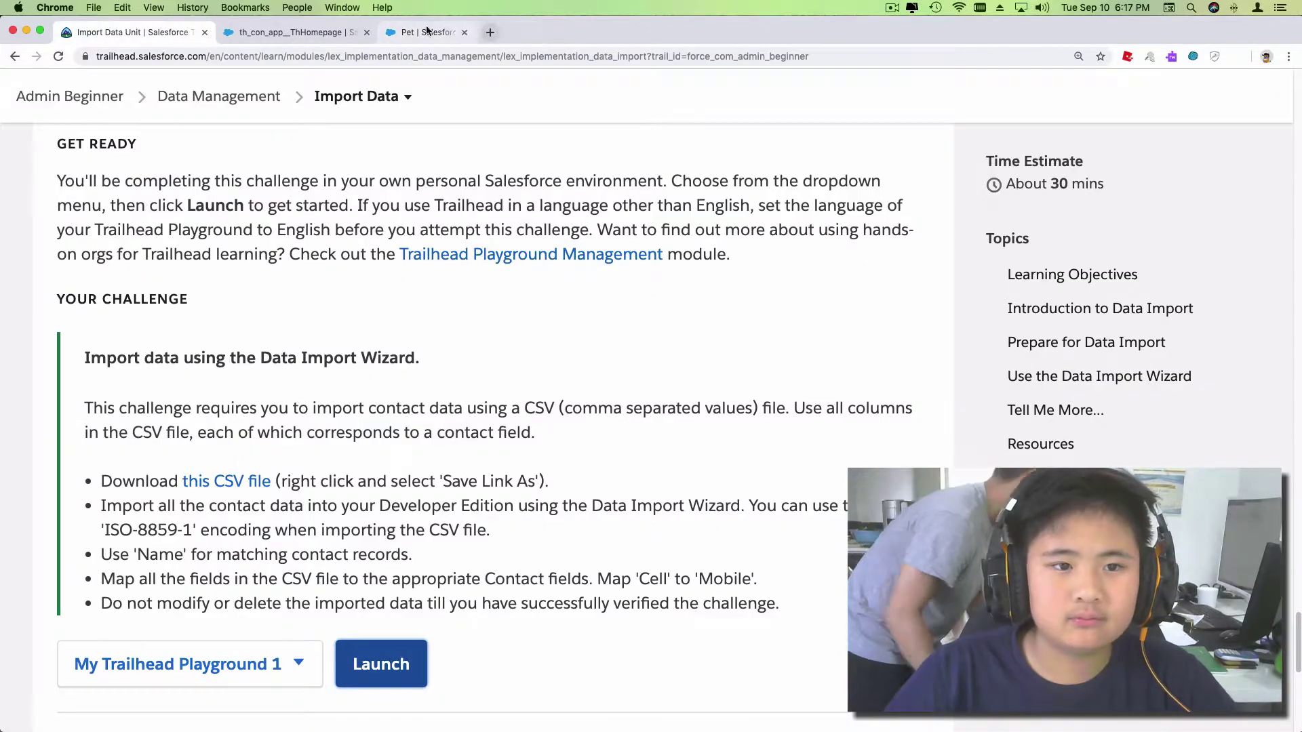
{"action": "left_click", "coordinate": [295, 32]}
{"action": "left_click", "coordinate": [367, 31]}
{"action": "left_click", "coordinate": [14, 56]}
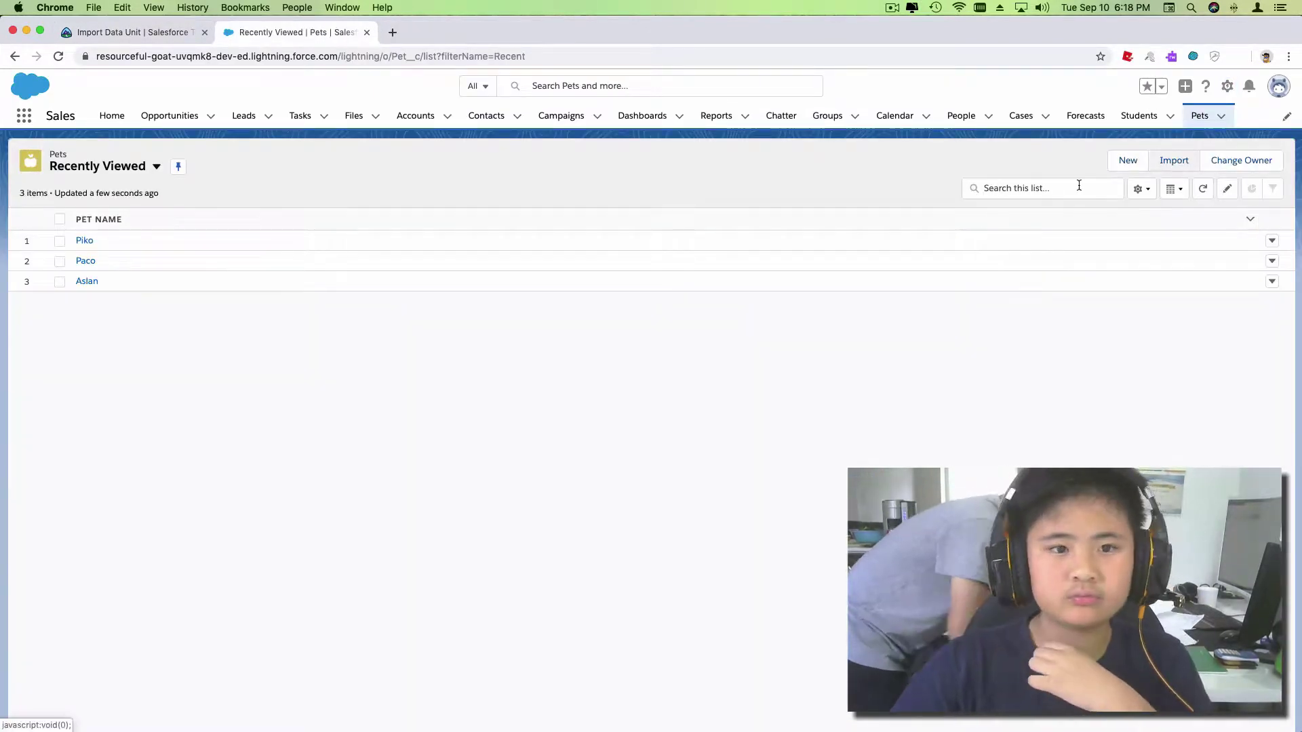
{"action": "left_click", "coordinate": [36, 56]}
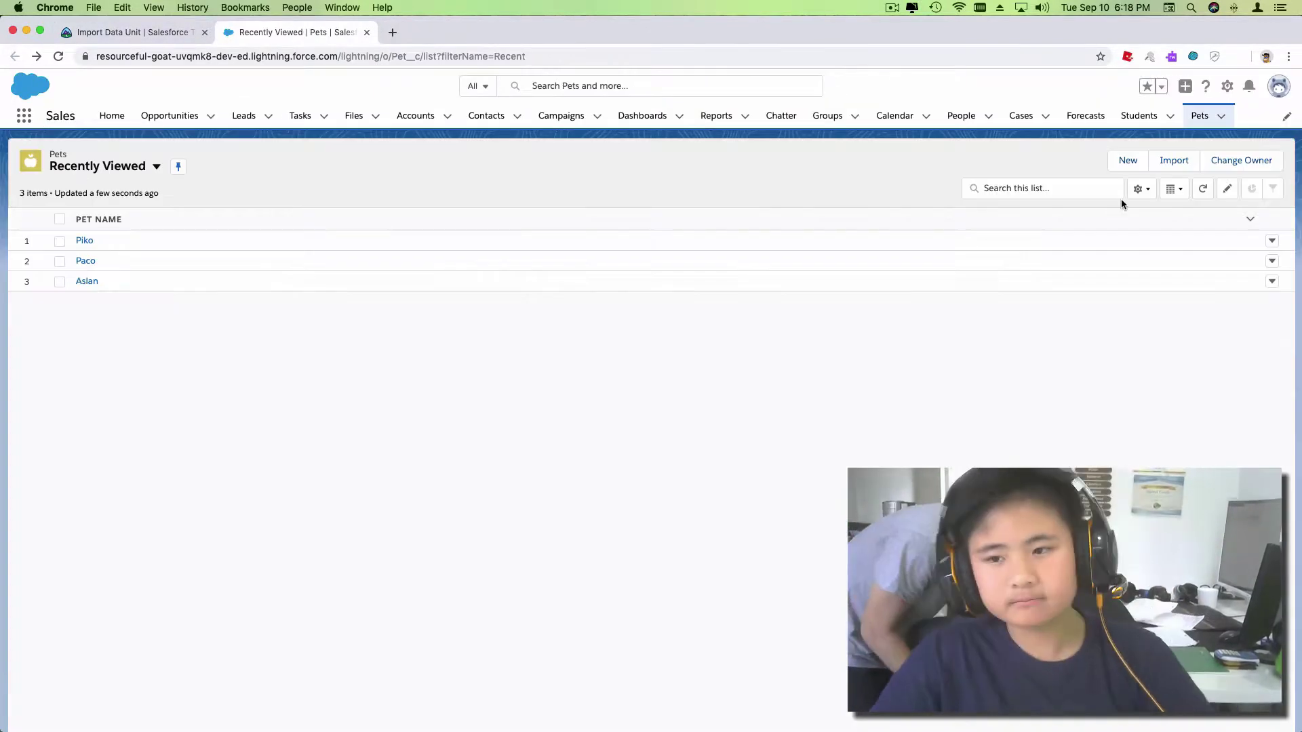
{"action": "left_click", "coordinate": [23, 116]}
{"action": "key", "text": "Escape"}
{"action": "left_click", "coordinate": [24, 115]}
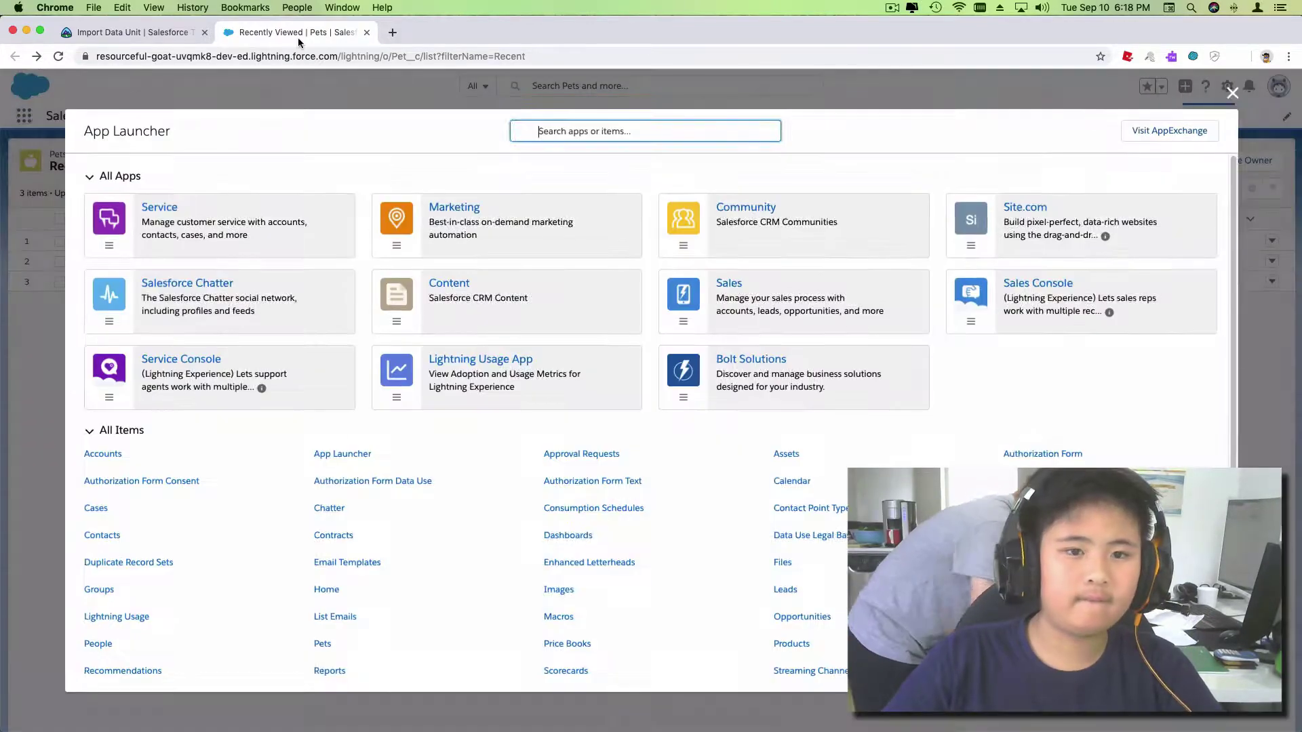
Launch the Trailhead Playground and open Setup from the gear menu in a new tab.
{"action": "left_click", "coordinate": [132, 32]}
{"action": "left_click", "coordinate": [381, 663]}
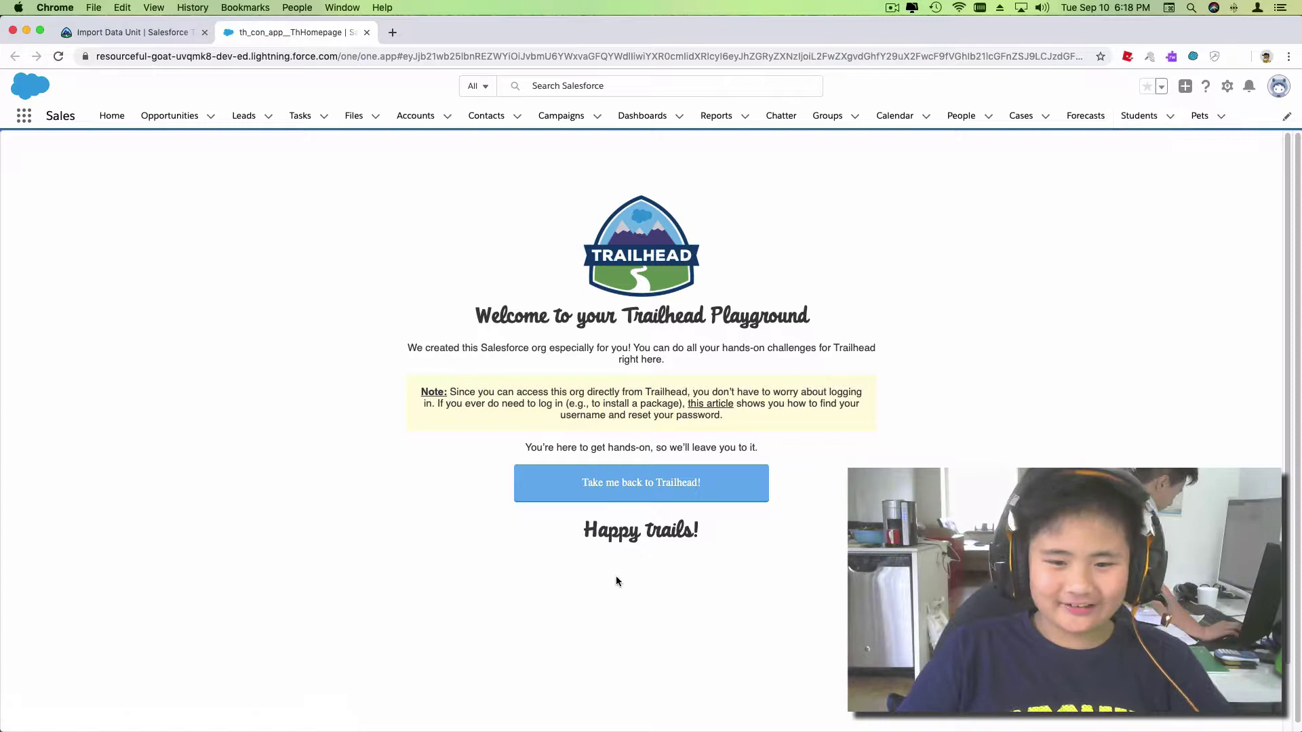
{"action": "left_click", "coordinate": [1227, 85]}
{"action": "left_click", "coordinate": [1184, 137]}
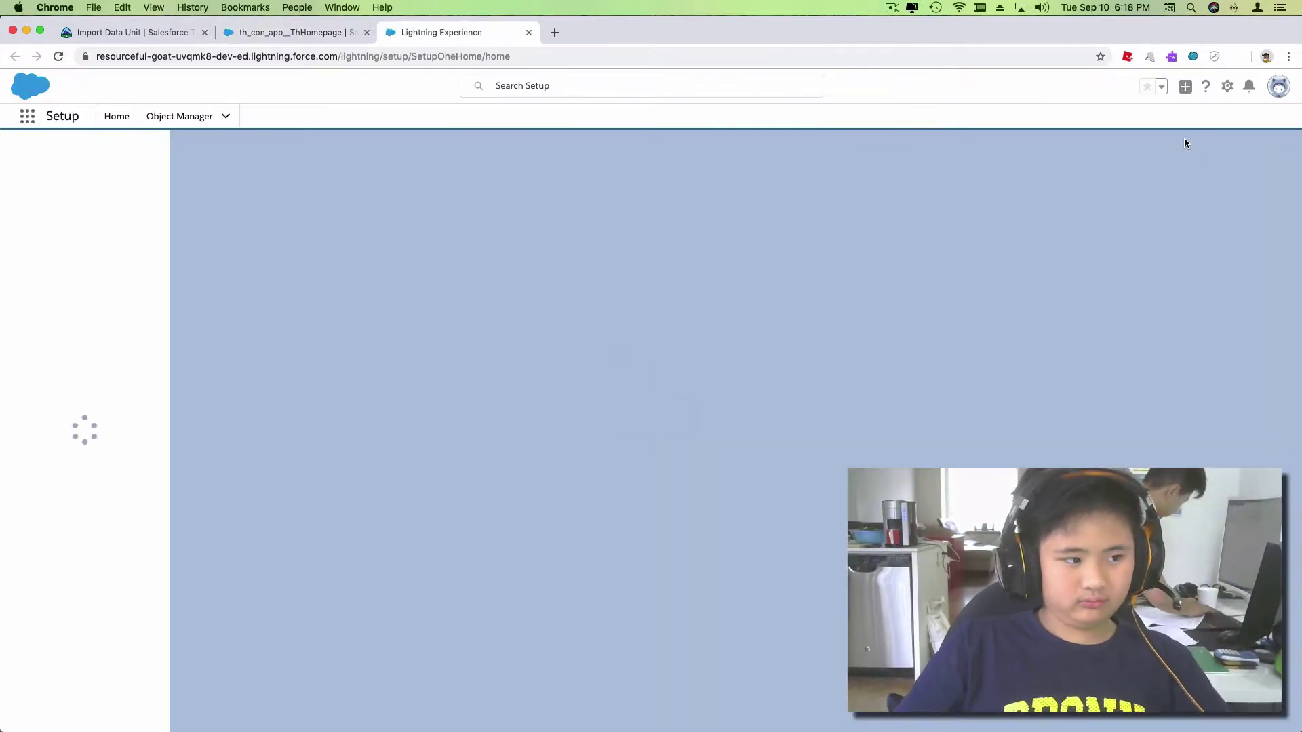
Search the Setup menu, then close Setup and reopen it in a new tab.
{"action": "right_click", "coordinate": [830, 175]}
{"action": "left_click", "coordinate": [86, 145]}
{"action": "type", "text": "Data lod"}
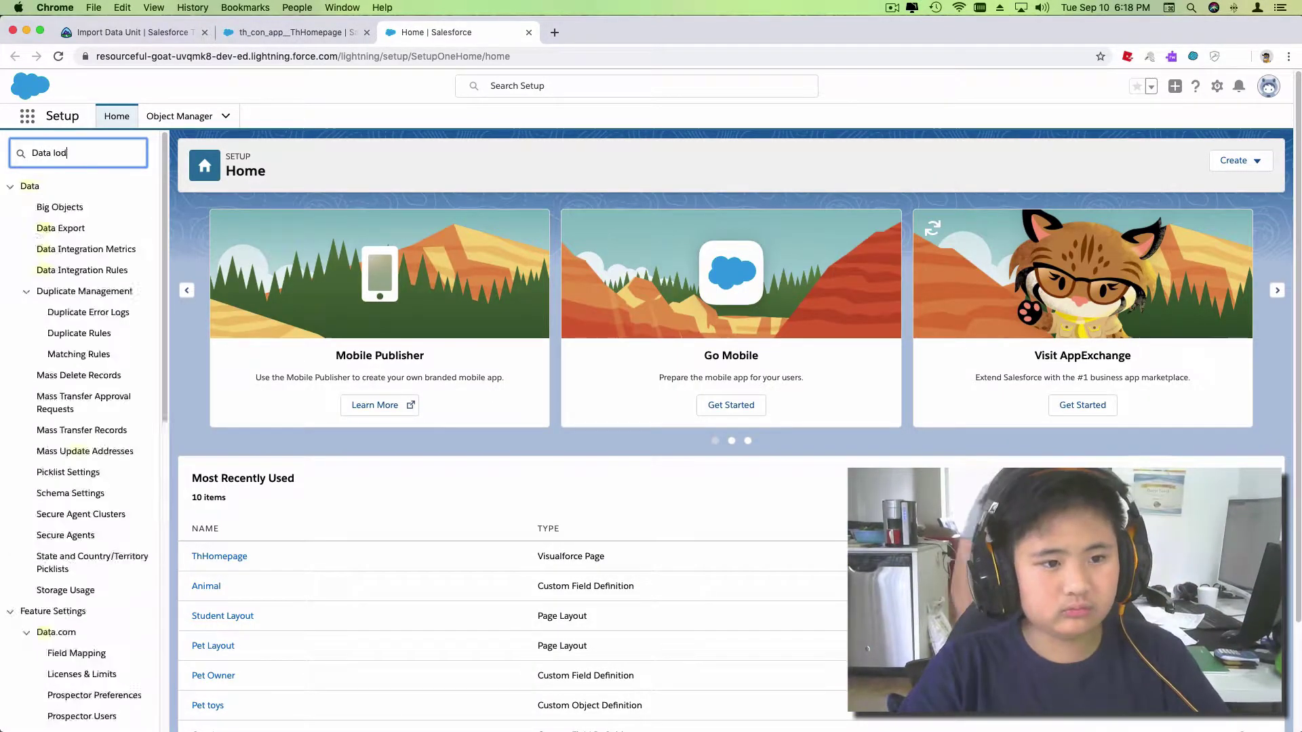
{"action": "type", "text": " loader"}
{"action": "key", "text": "BackSpace"}
{"action": "key", "text": "BackSpace"}
{"action": "key", "text": "BackSpace"}
{"action": "type", "text": "ta load"}
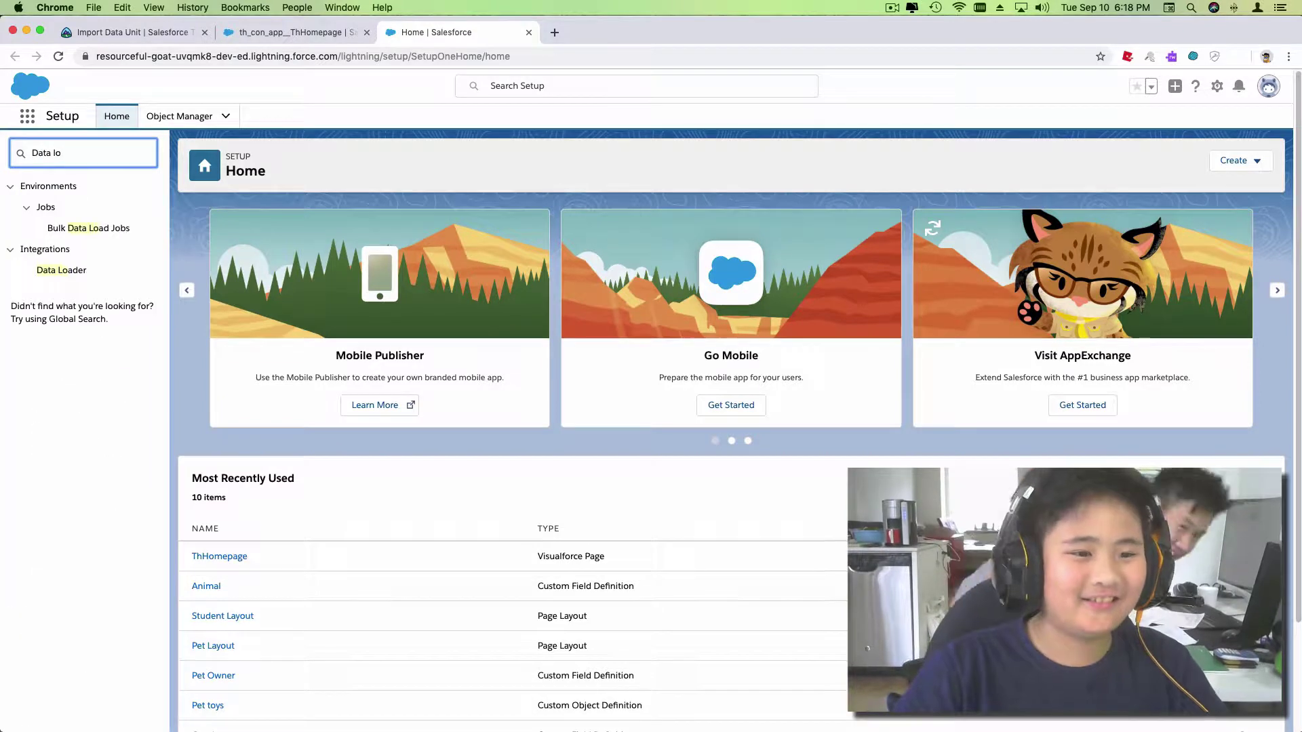
{"action": "key", "text": "super+w"}
{"action": "key", "text": "super+space"}
{"action": "key", "text": "Escape"}
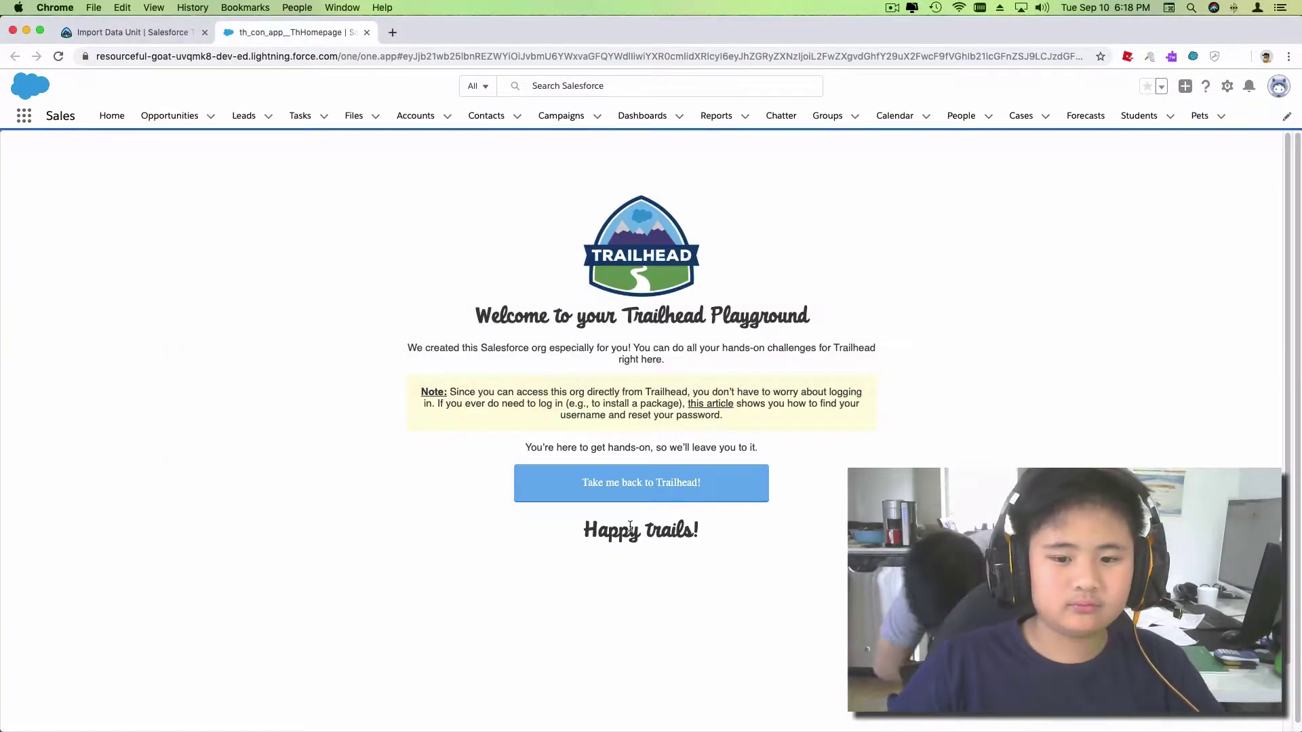
{"action": "key", "text": "Return"}
{"action": "key", "text": "Return"}
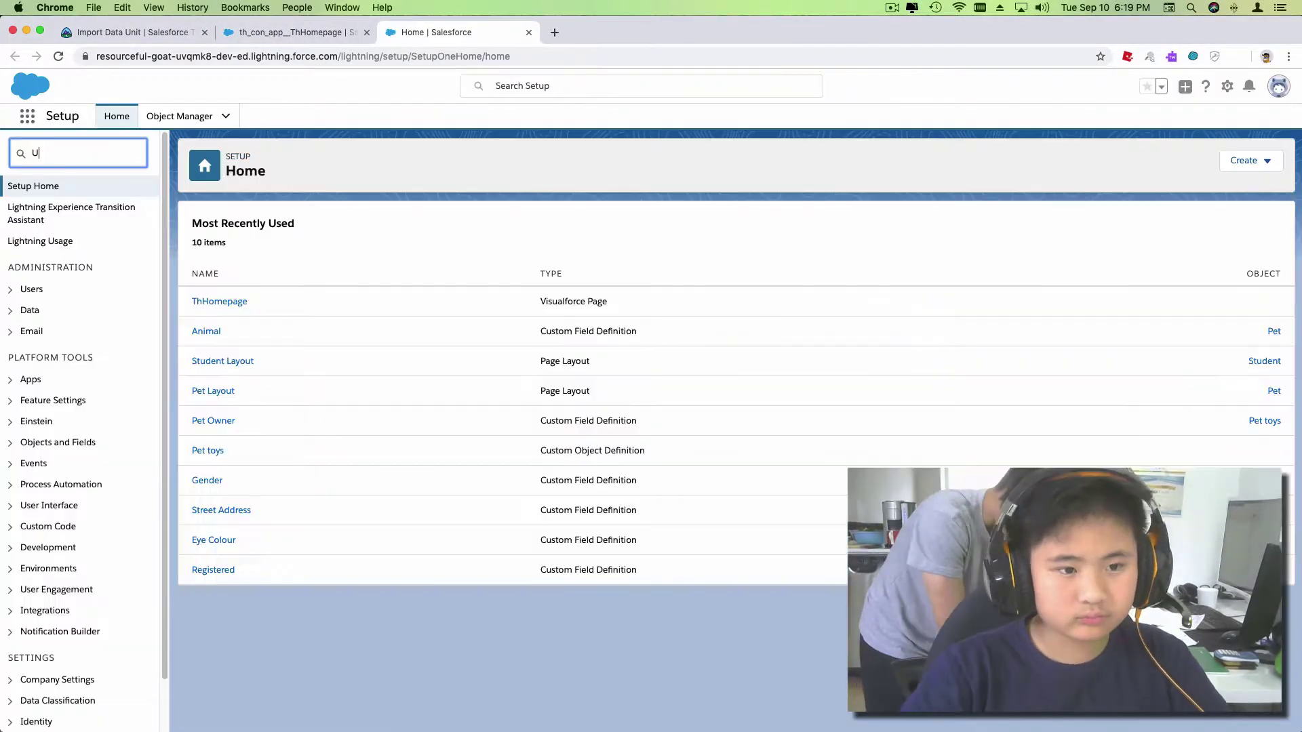
{"action": "type", "text": "User"}
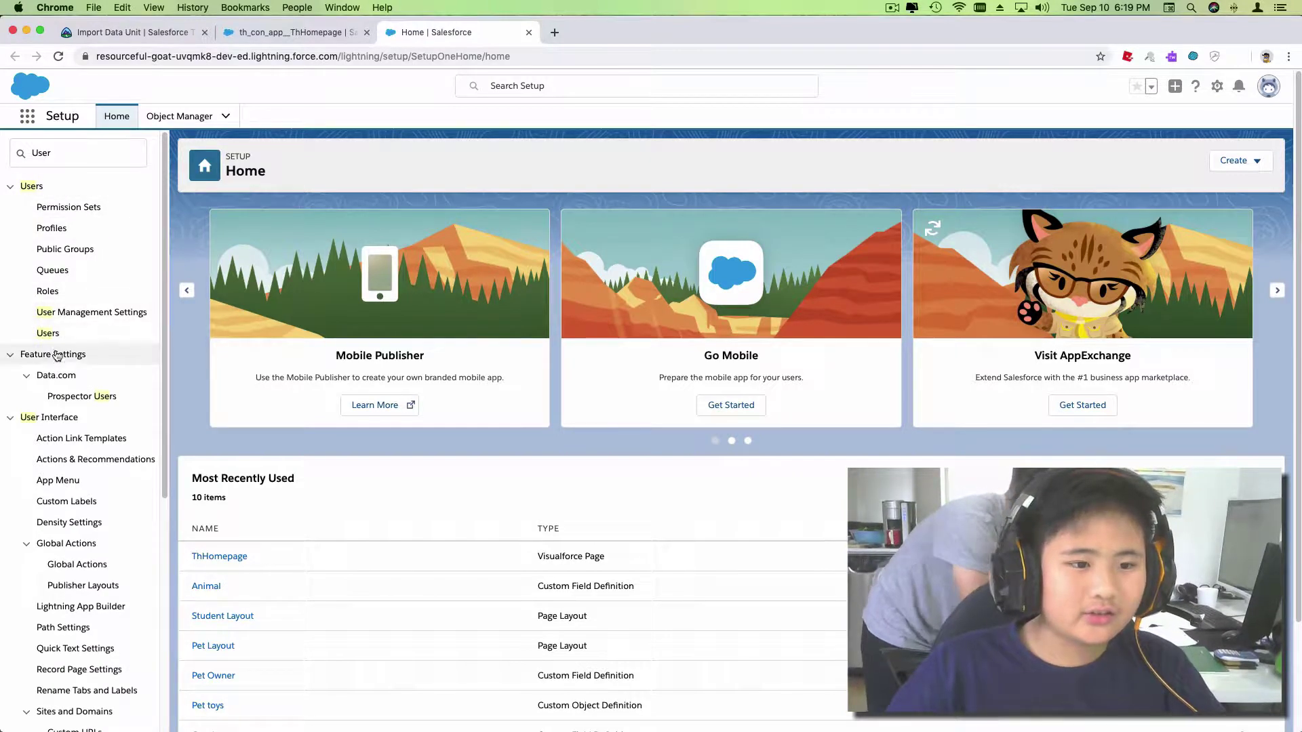
Open Users, open and cancel the admin's Edit form, then tick the System Administrator row.
{"action": "left_click", "coordinate": [47, 336]}
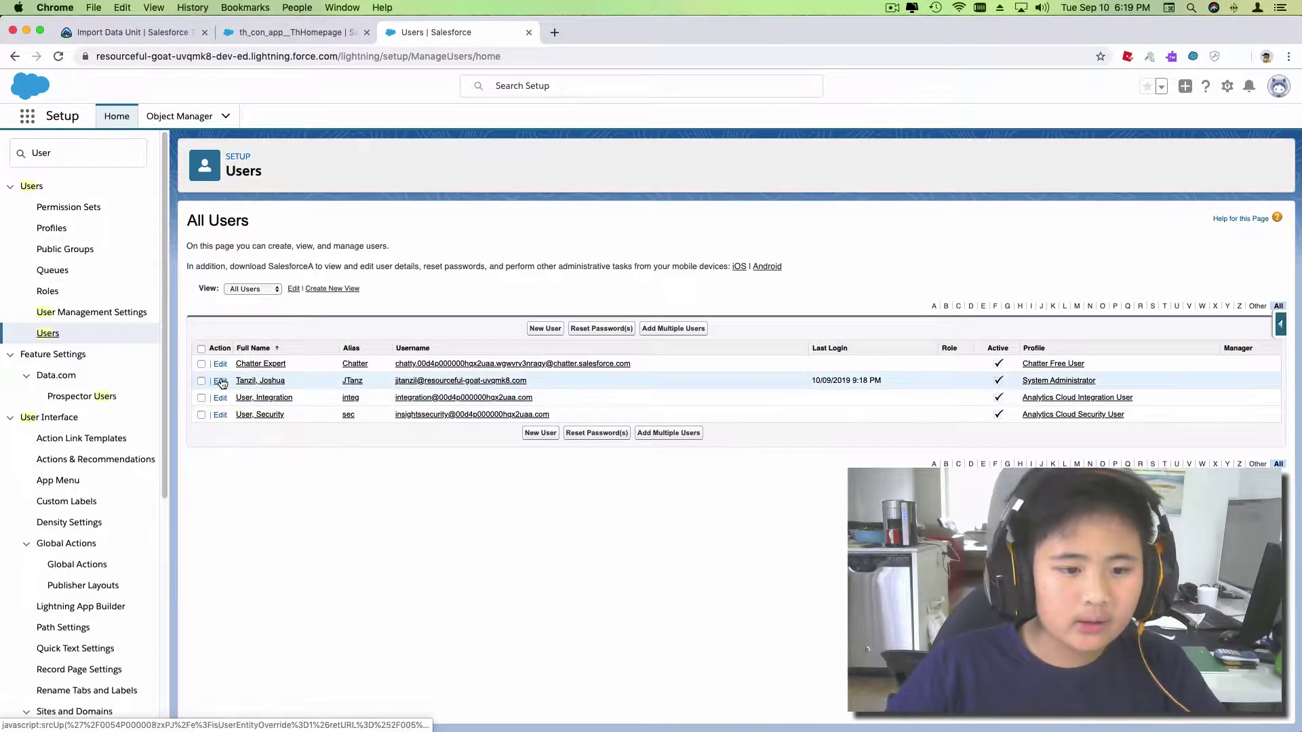
{"action": "left_click", "coordinate": [220, 380]}
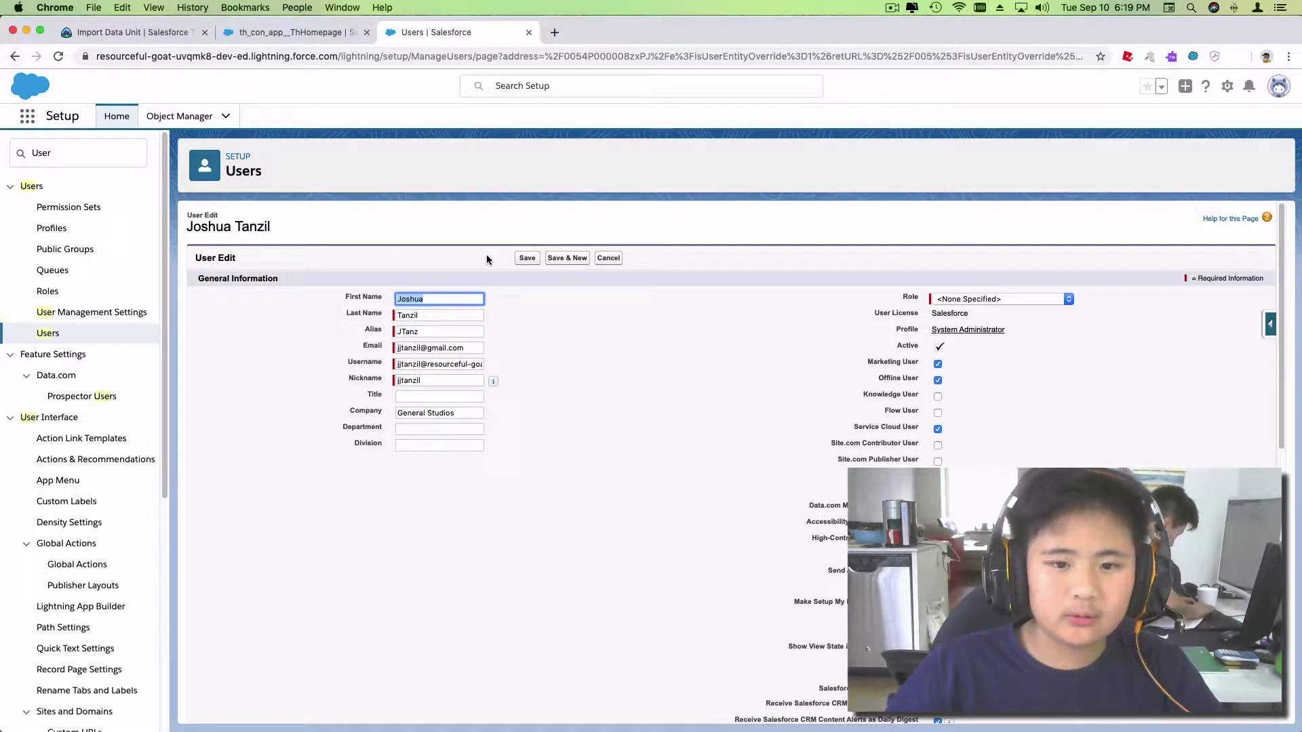
{"action": "left_click", "coordinate": [14, 56]}
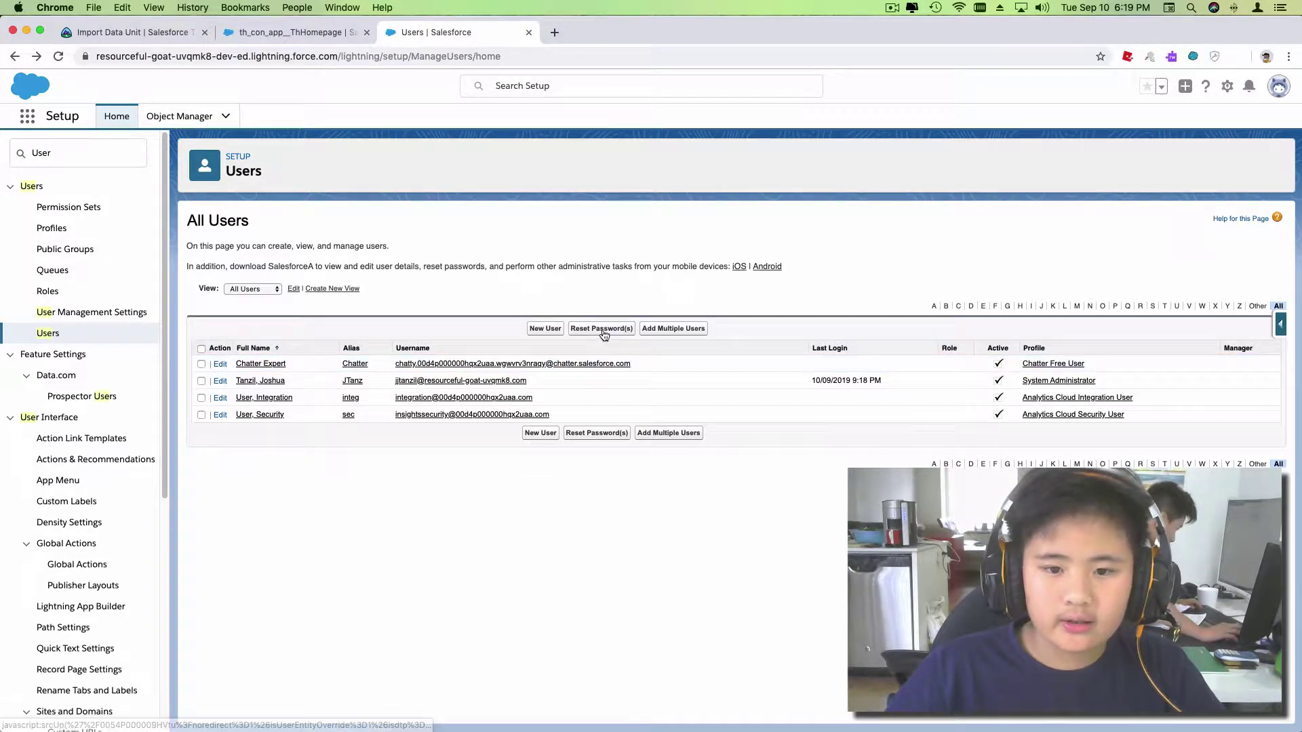
{"action": "left_click", "coordinate": [201, 381]}
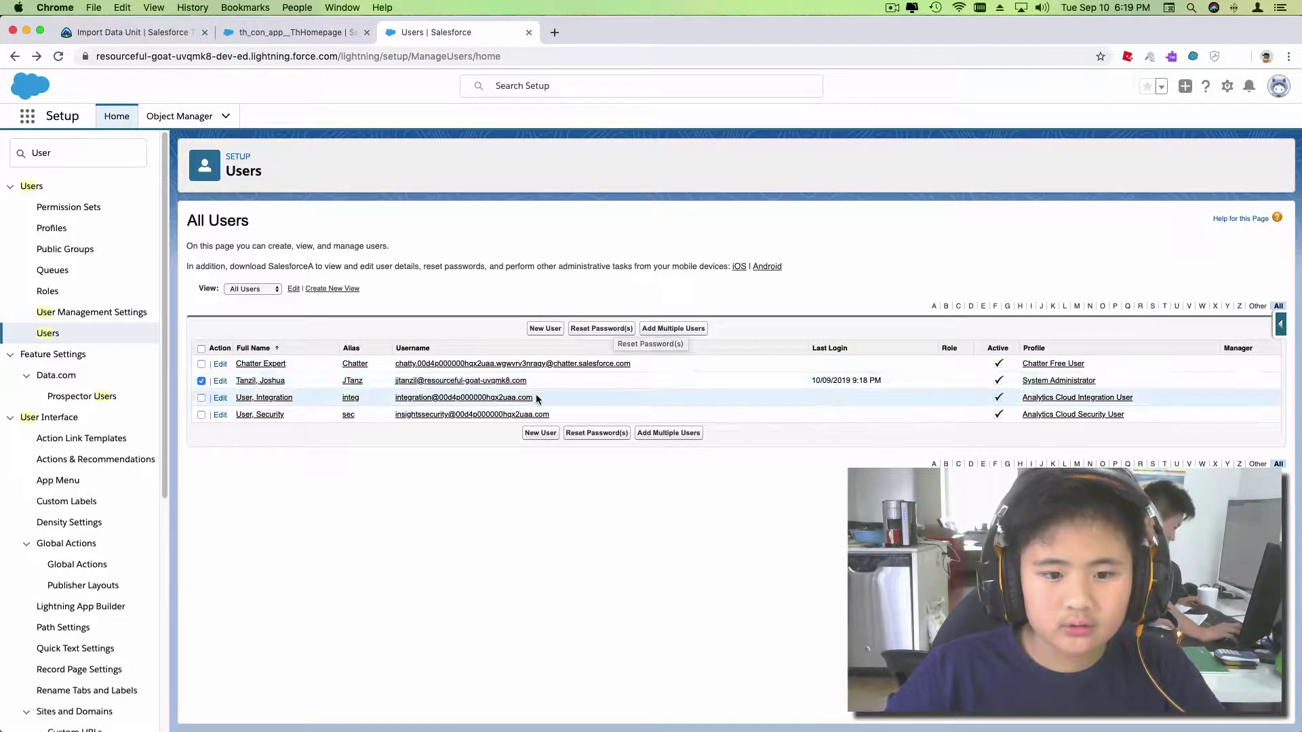
{"action": "left_click_drag", "start_coordinate": [530, 381], "coordinate": [392, 383]}
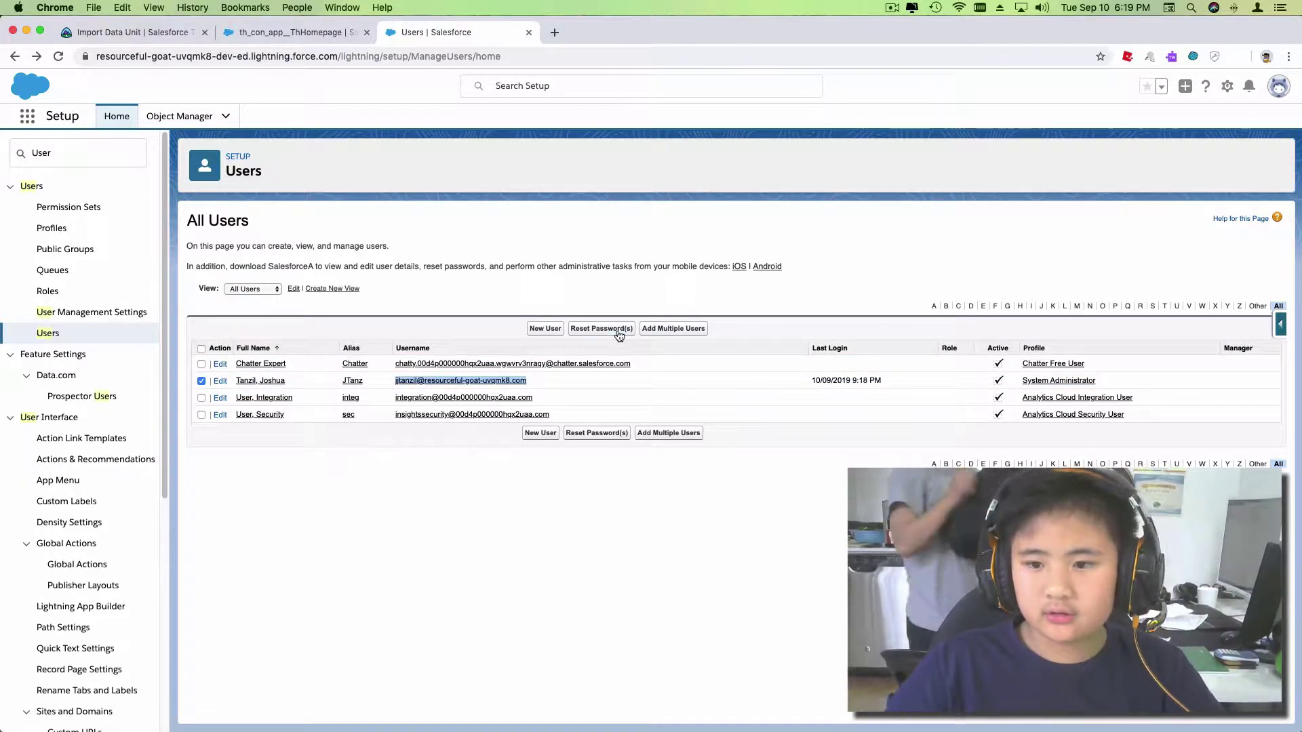
{"action": "left_click", "coordinate": [557, 598]}
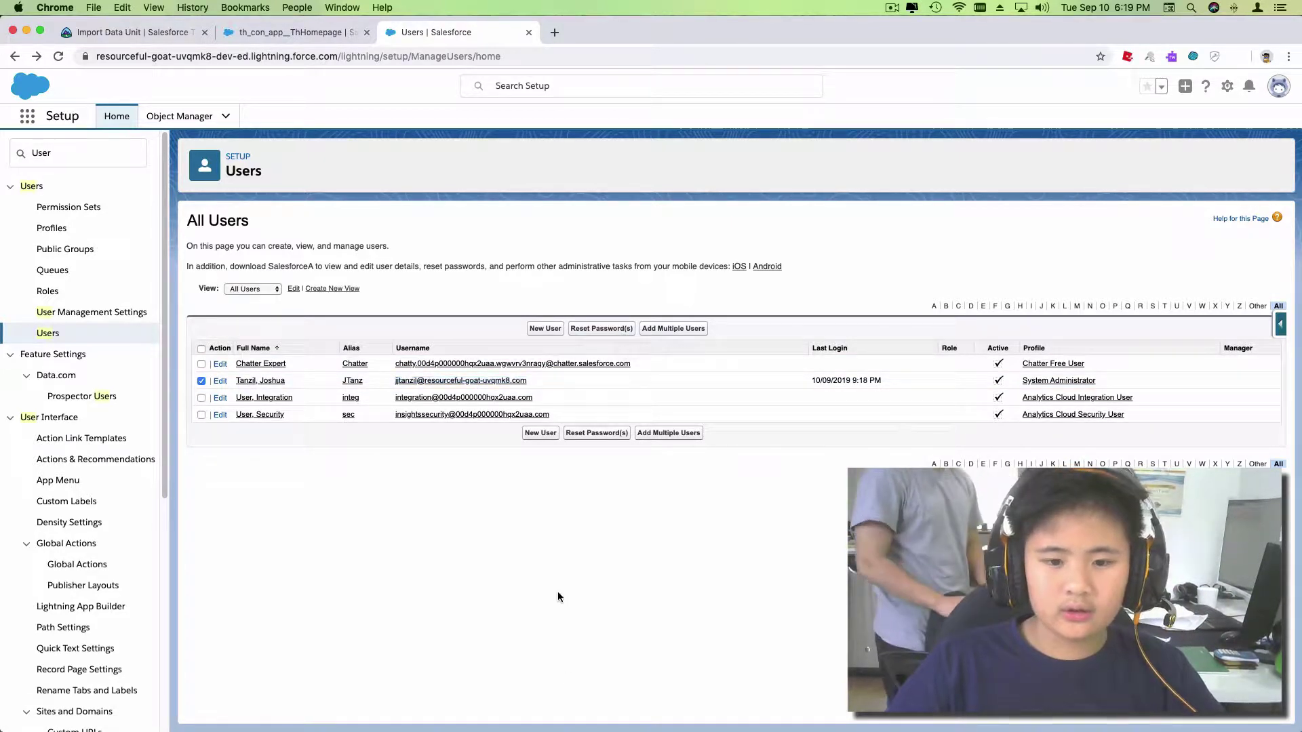
Launch Data Loader and arrange its Insert wizard window in full view.
{"action": "key", "text": "super+space"}
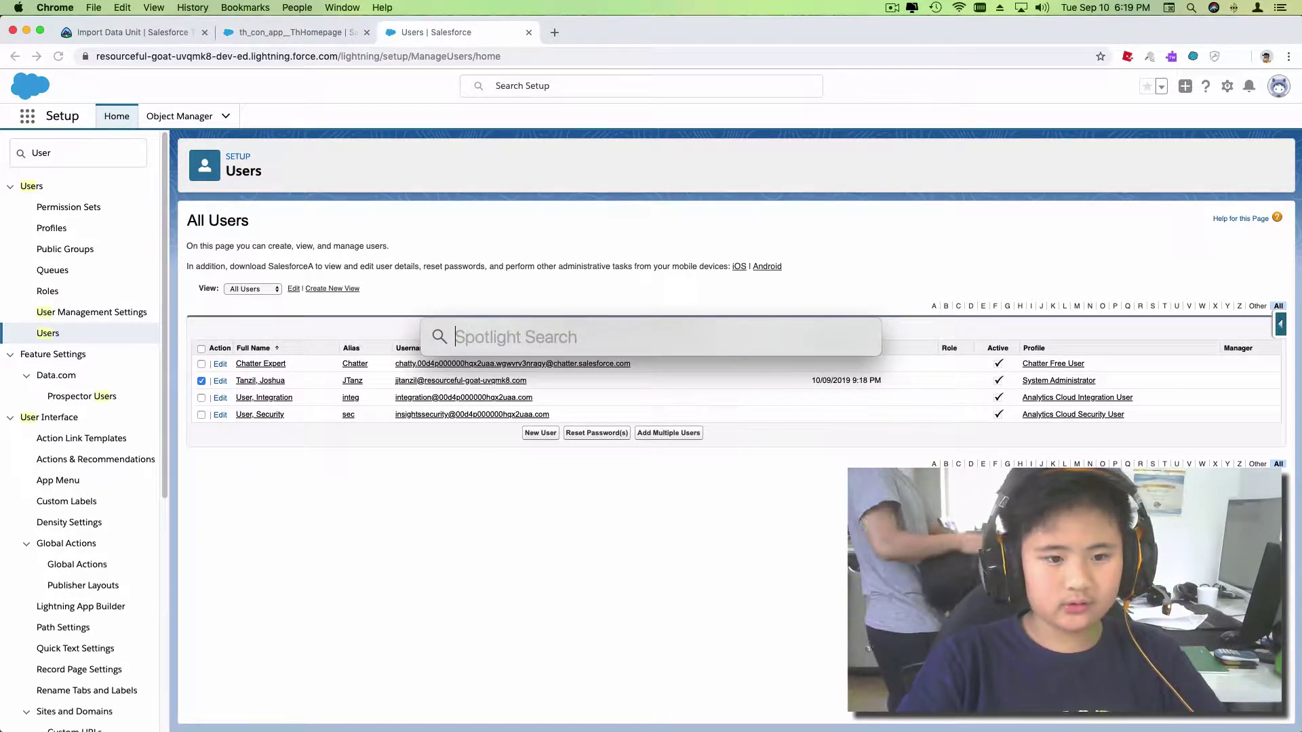
{"action": "type", "text": "Data"}
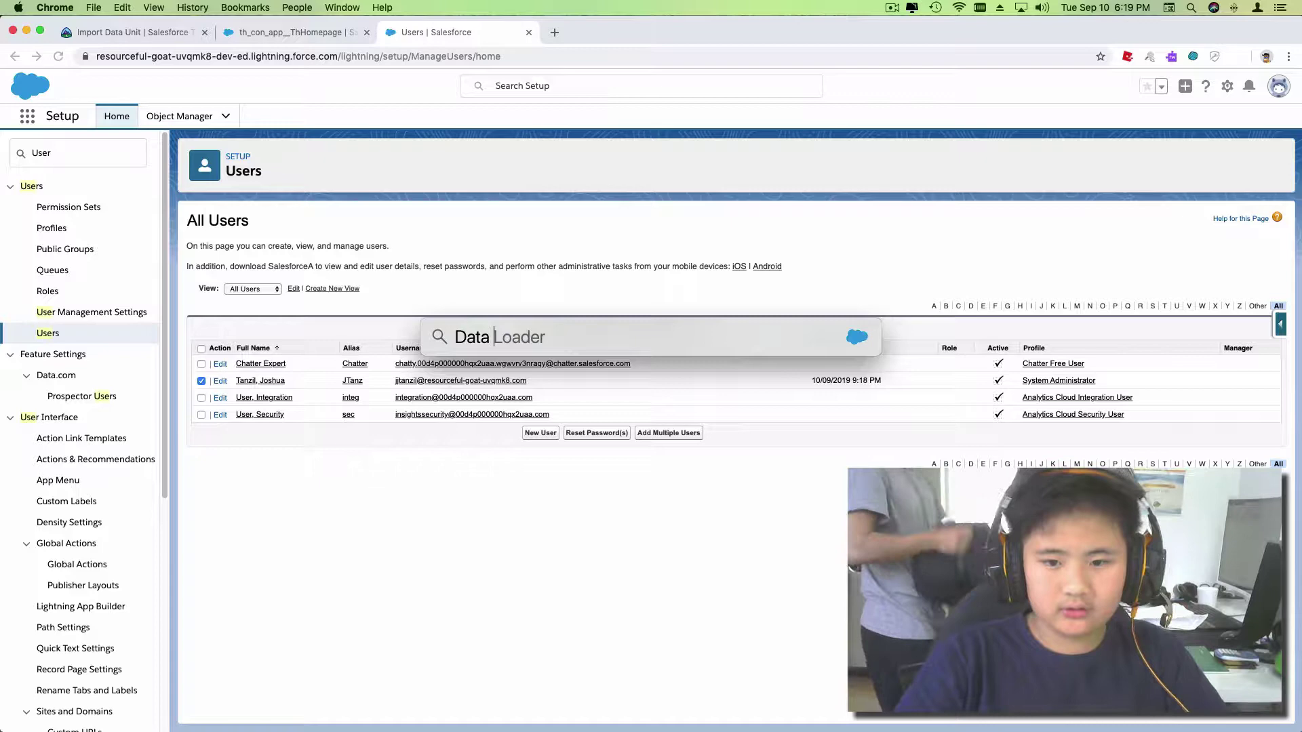
{"action": "key", "text": "Return"}
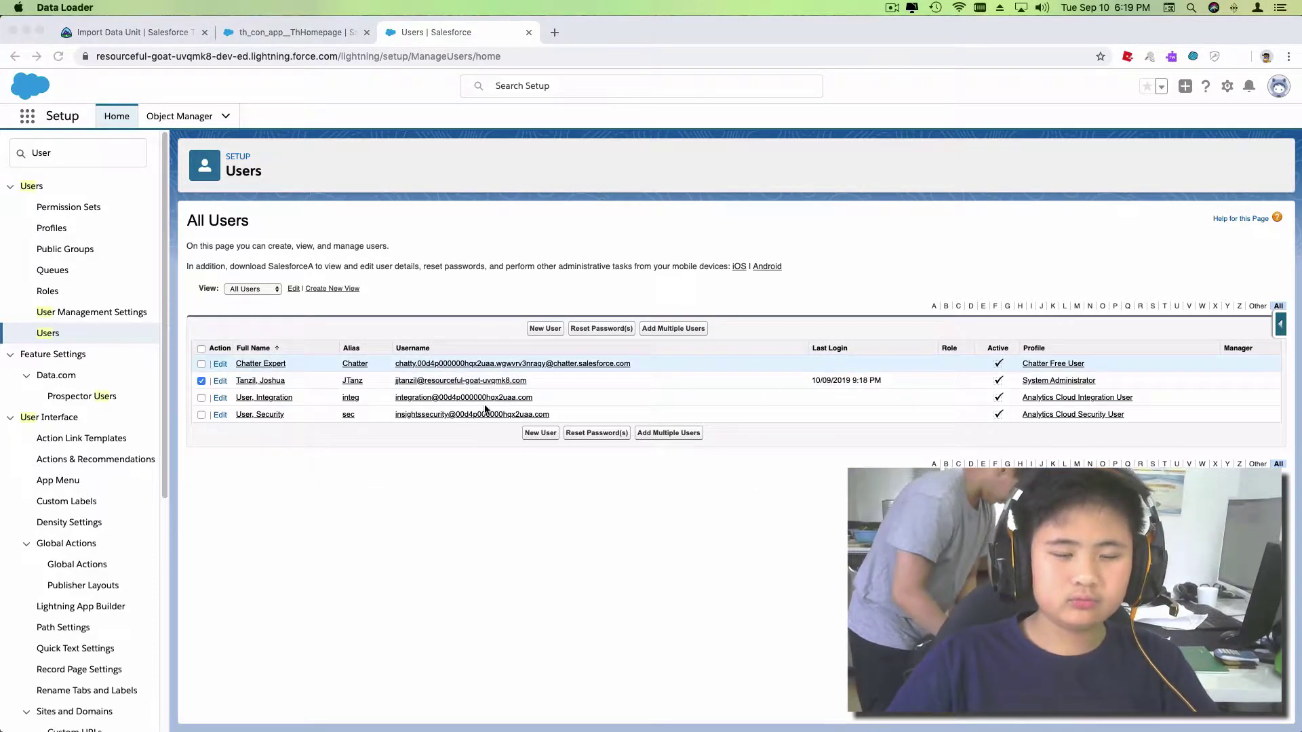
{"action": "left_click_drag", "start_coordinate": [364, 38], "coordinate": [393, 221]}
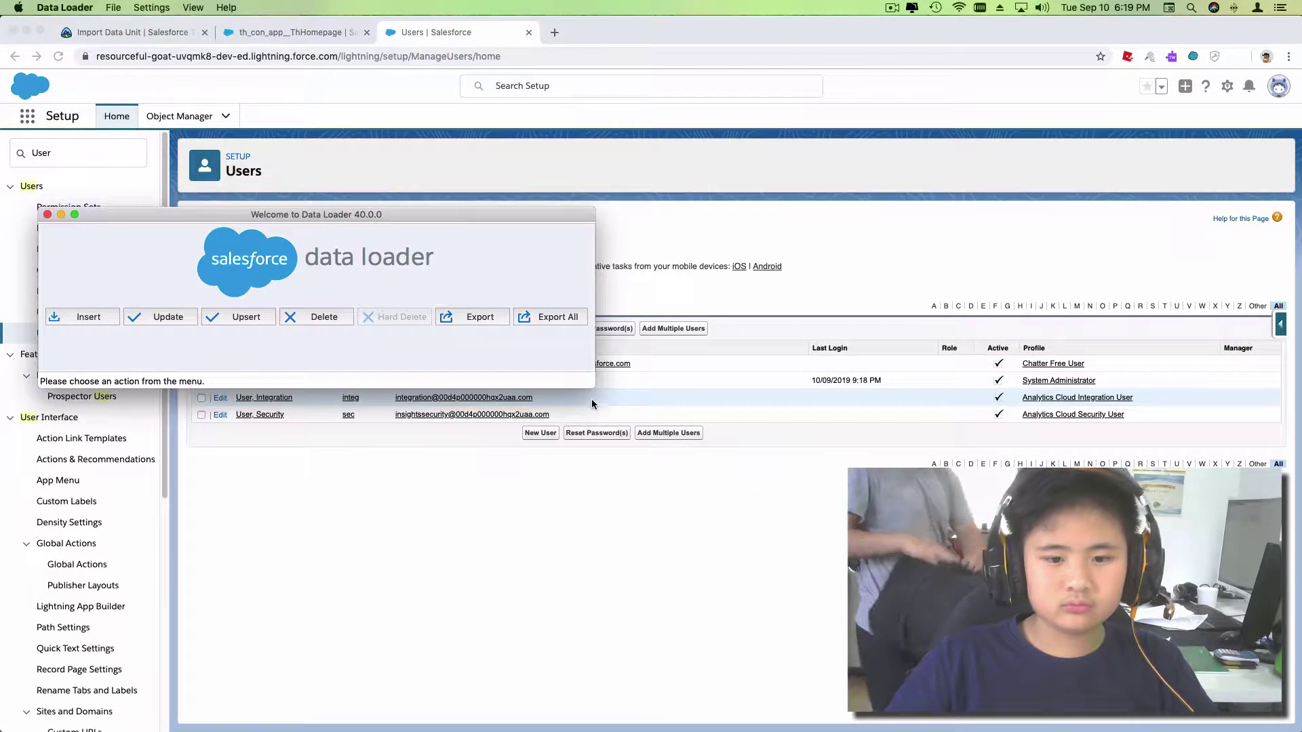
{"action": "mouse_move", "coordinate": [597, 349]}
{"action": "left_mouse_down"}
{"action": "mouse_move", "coordinate": [773, 569]}
{"action": "mouse_move", "coordinate": [815, 599]}
{"action": "left_mouse_up"}
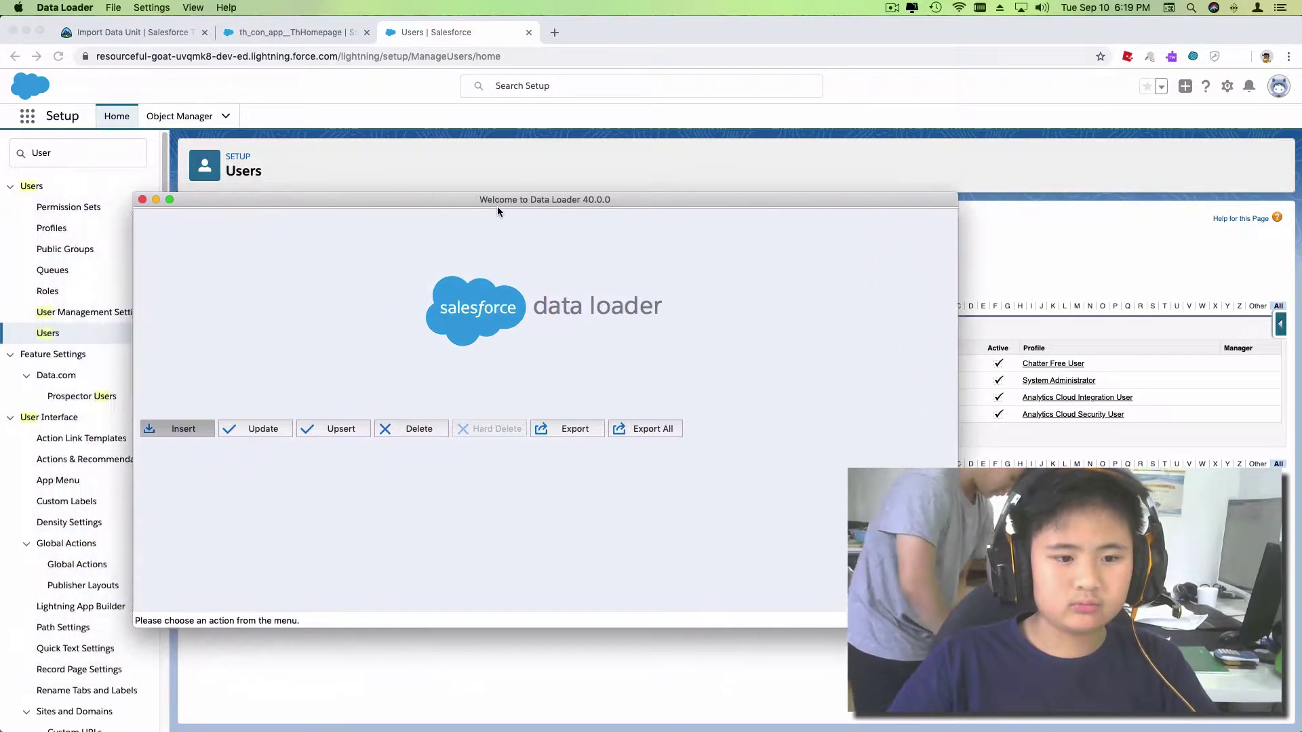
{"action": "left_click_drag", "start_coordinate": [498, 207], "coordinate": [571, 170]}
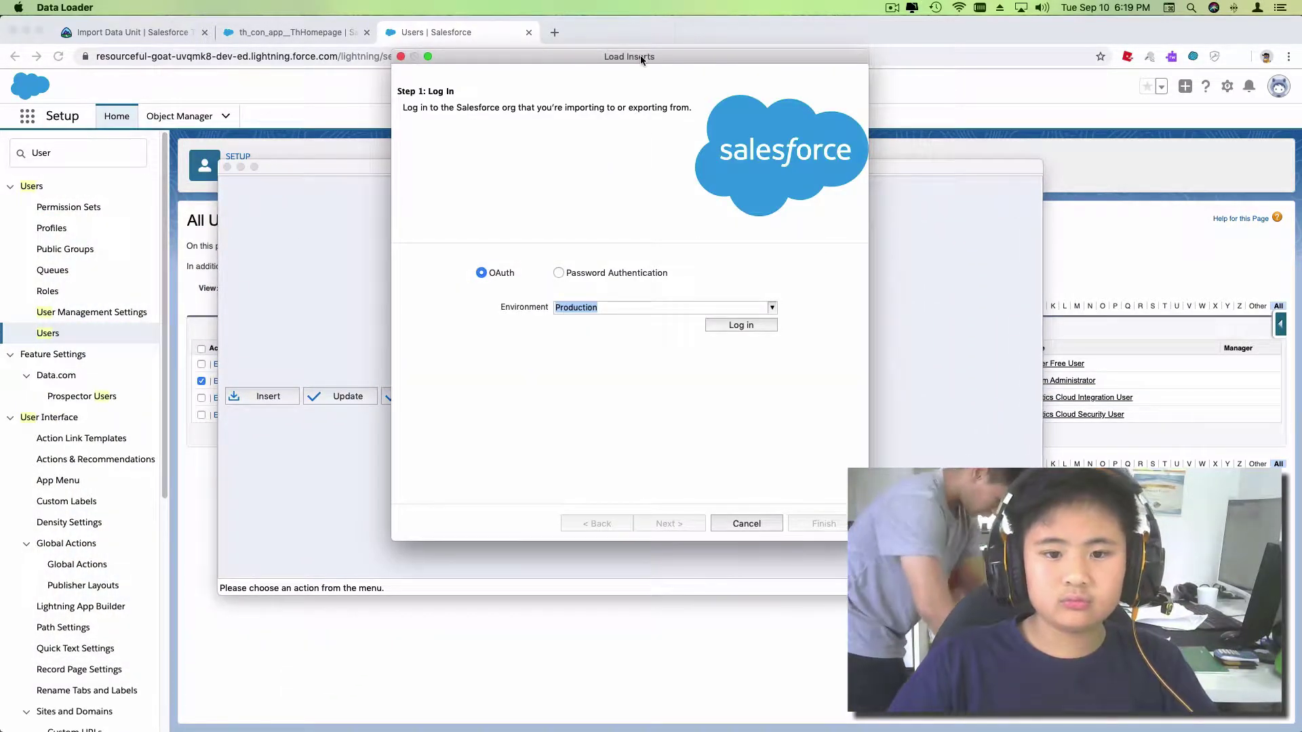
{"action": "left_click_drag", "start_coordinate": [640, 55], "coordinate": [440, 120]}
Keep the login environment as Production and start logging in.
{"action": "left_click", "coordinate": [449, 368]}
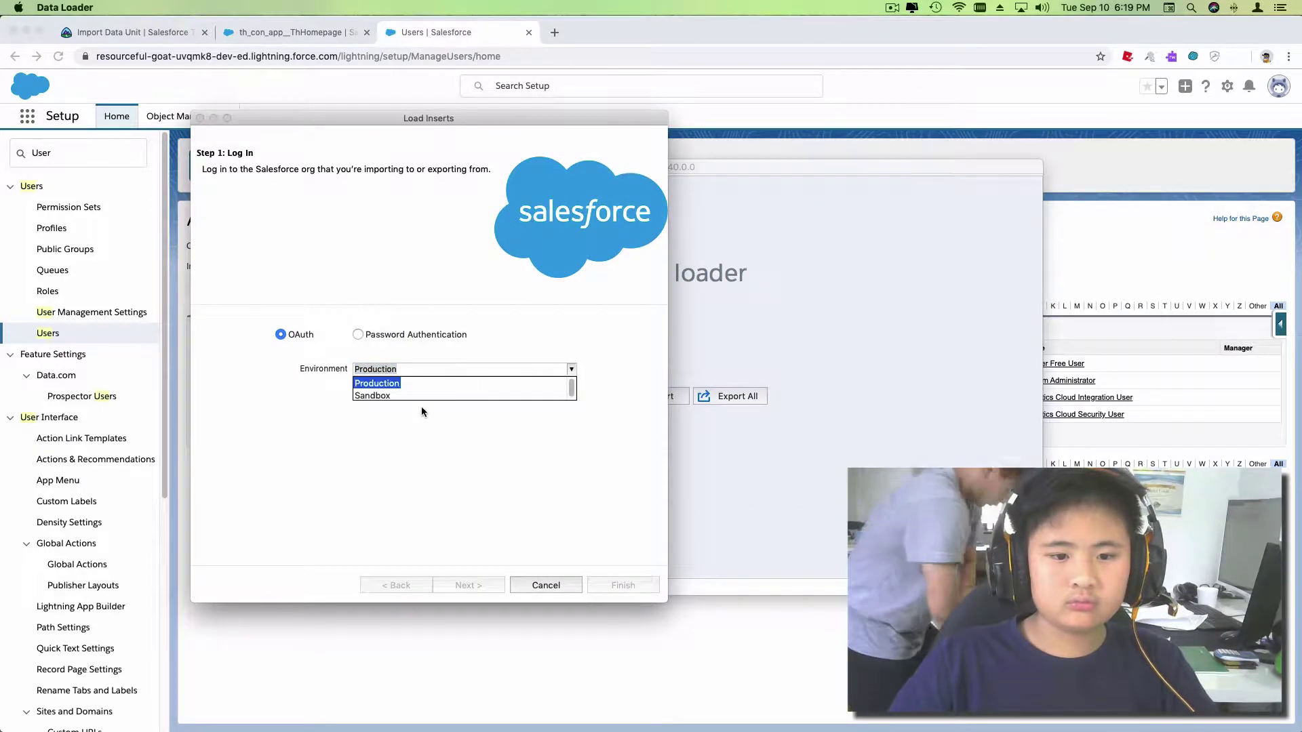
{"action": "left_click", "coordinate": [405, 445]}
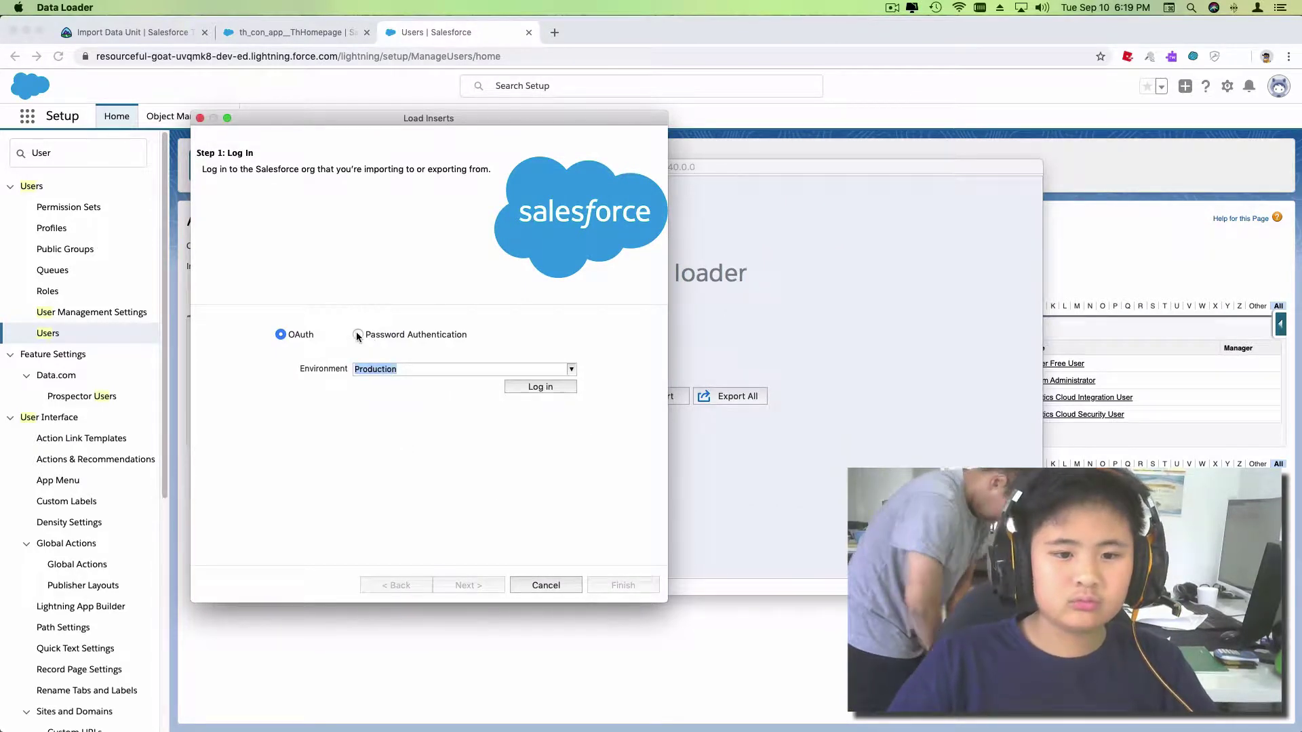
{"action": "left_click", "coordinate": [548, 391]}
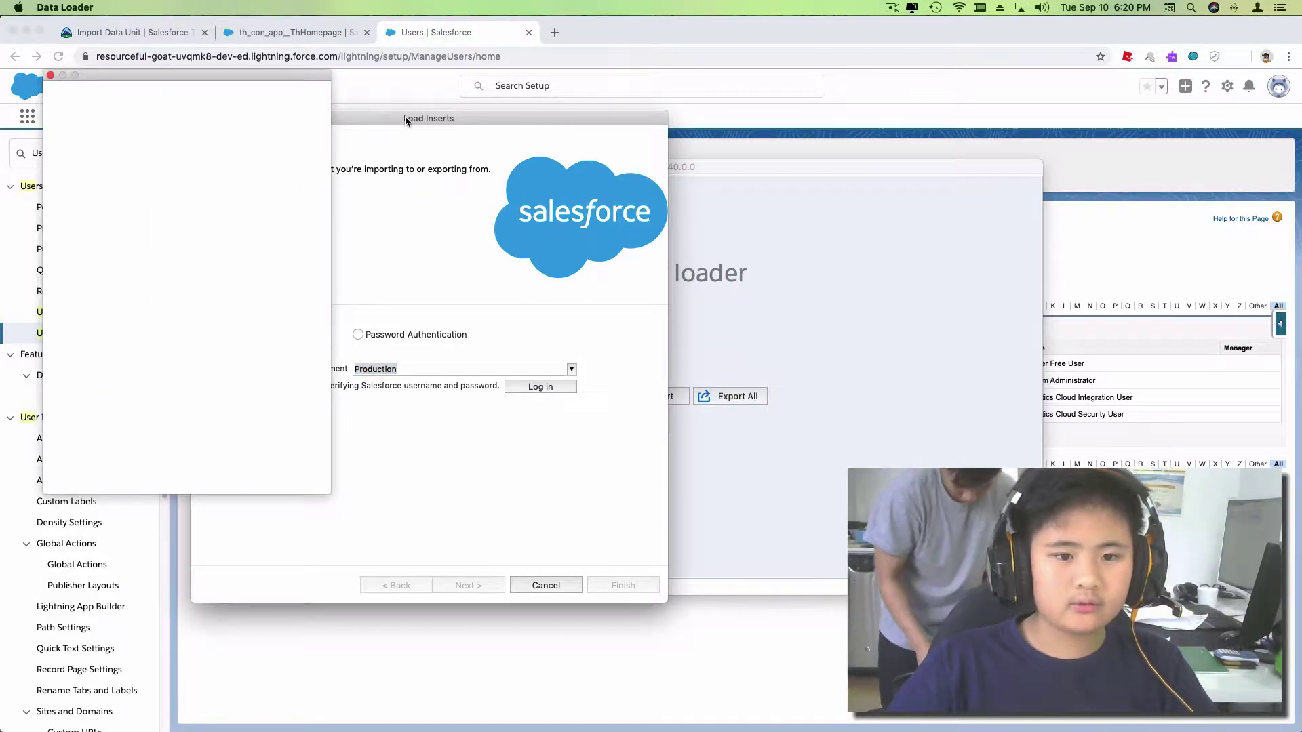
{"action": "left_click_drag", "start_coordinate": [405, 120], "coordinate": [0, 106]}
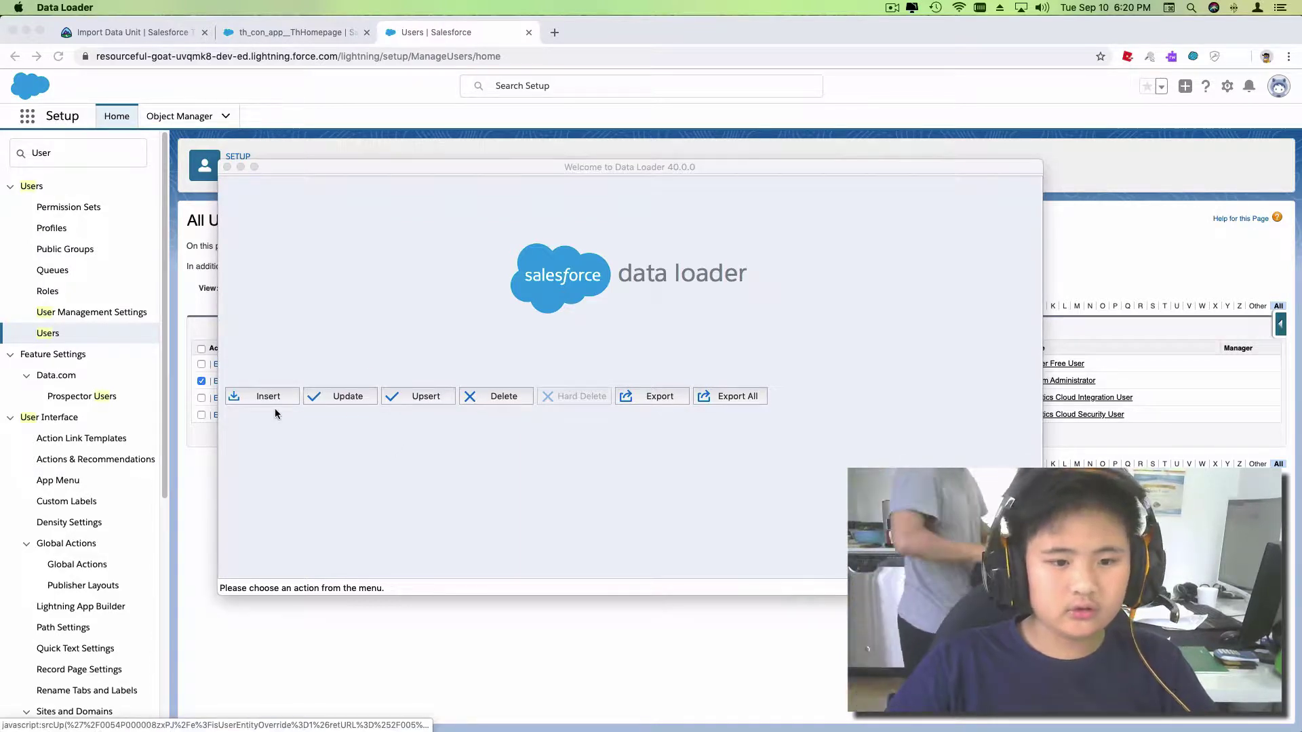
Reset the System Administrator's password with Reset Password(s), confirming with OK.
{"action": "left_click", "coordinate": [444, 133]}
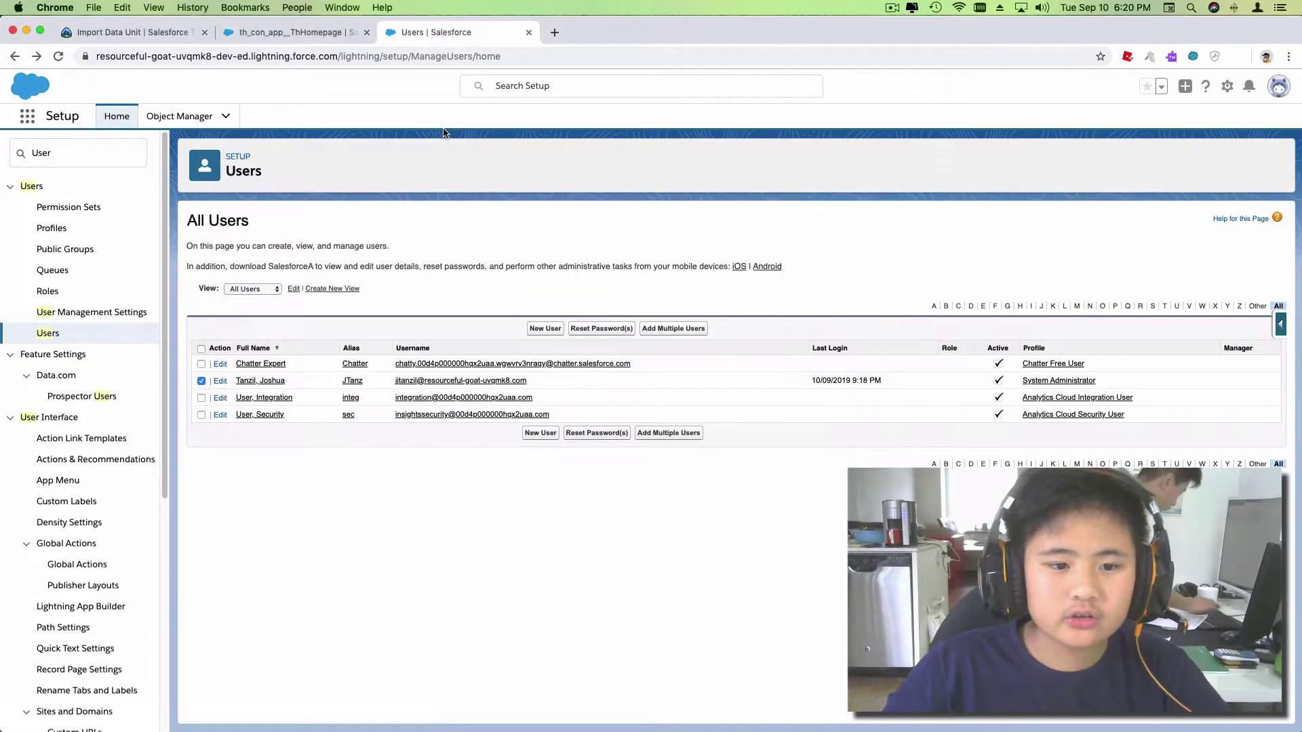
{"action": "left_click", "coordinate": [589, 338]}
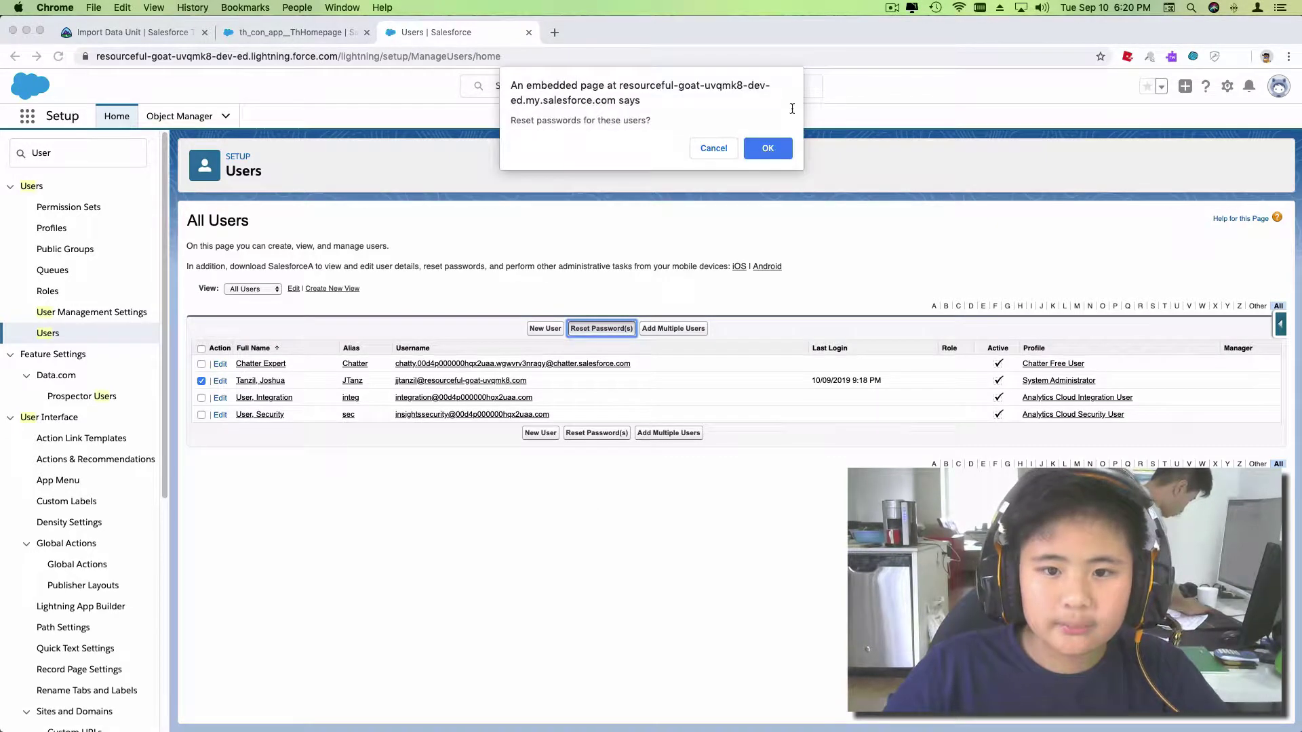
{"action": "left_click", "coordinate": [767, 148]}
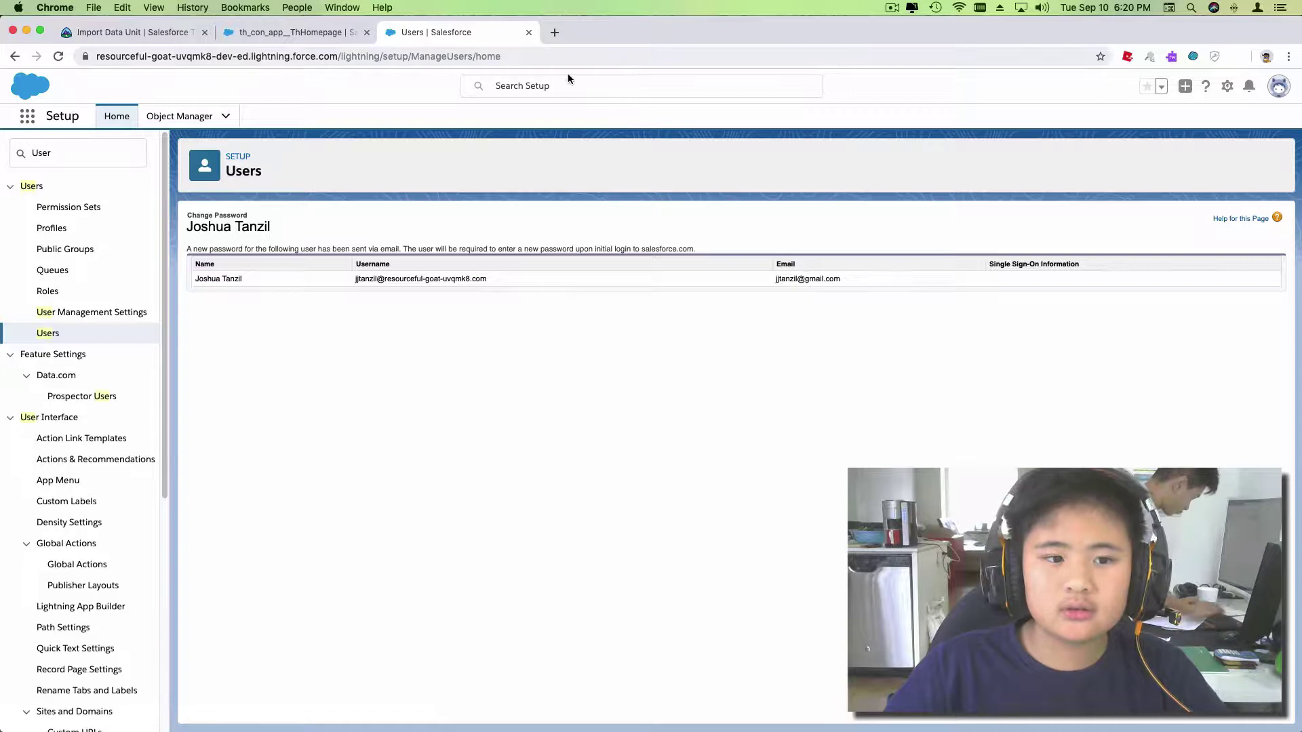
{"action": "left_click", "coordinate": [555, 33]}
{"action": "type", "text": "gmail"}
Switch Gmail to the receiving account, open the Salesforce reset email and follow its link.
{"action": "key", "text": "Return"}
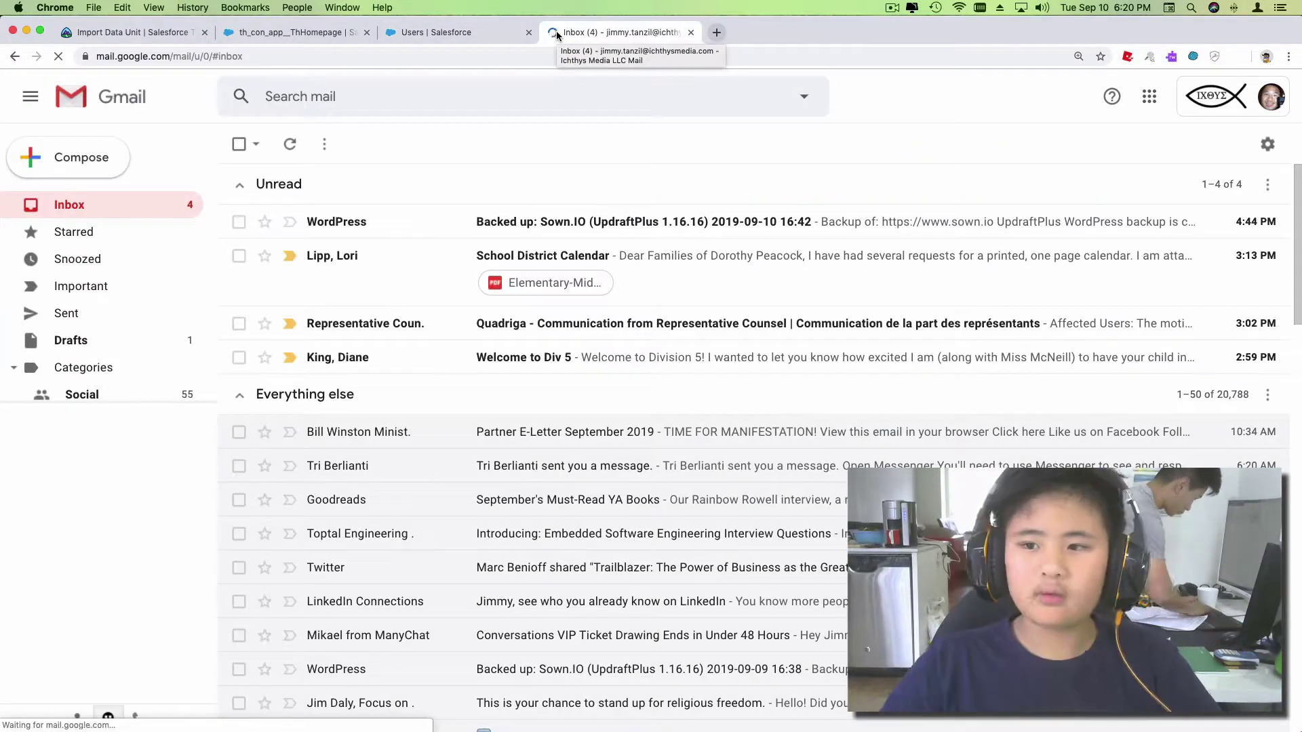
{"action": "left_click", "coordinate": [1270, 97]}
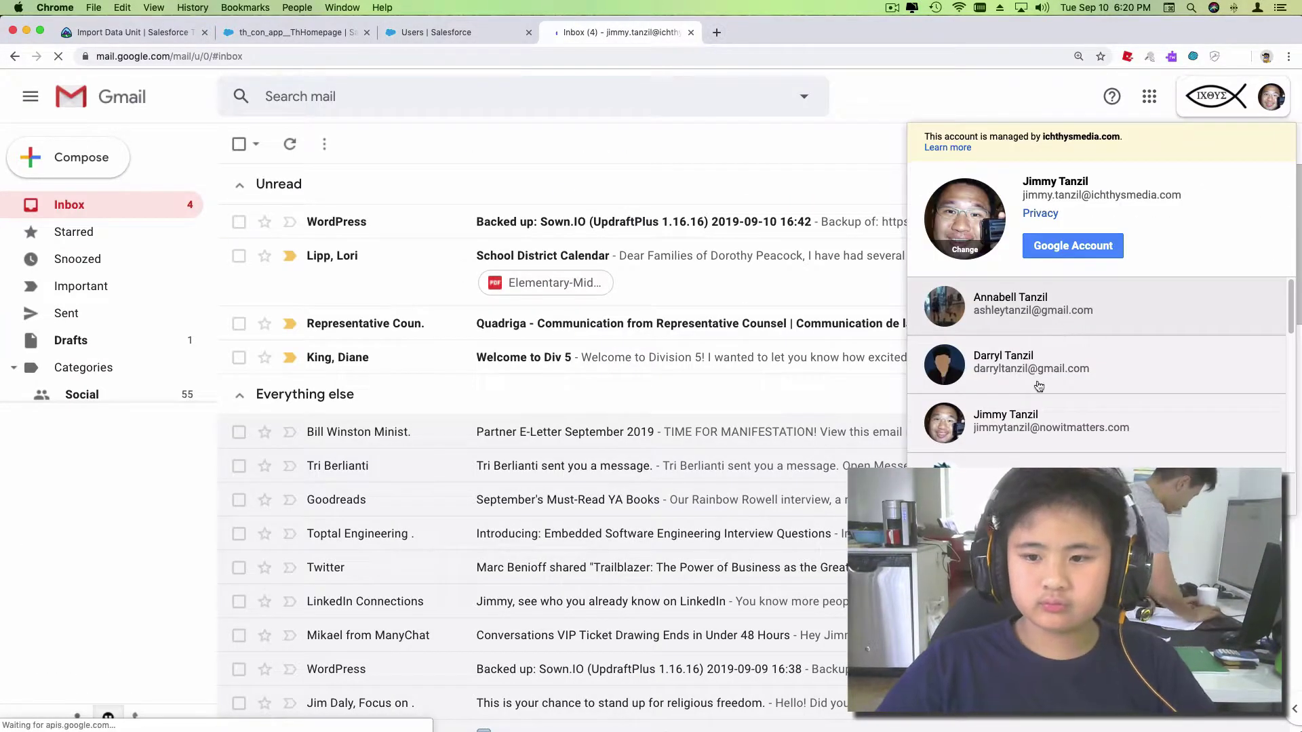
{"action": "scroll", "coordinate": [1006, 418], "scroll_direction": "down", "scroll_amount": 2}
{"action": "left_click", "coordinate": [1007, 409]}
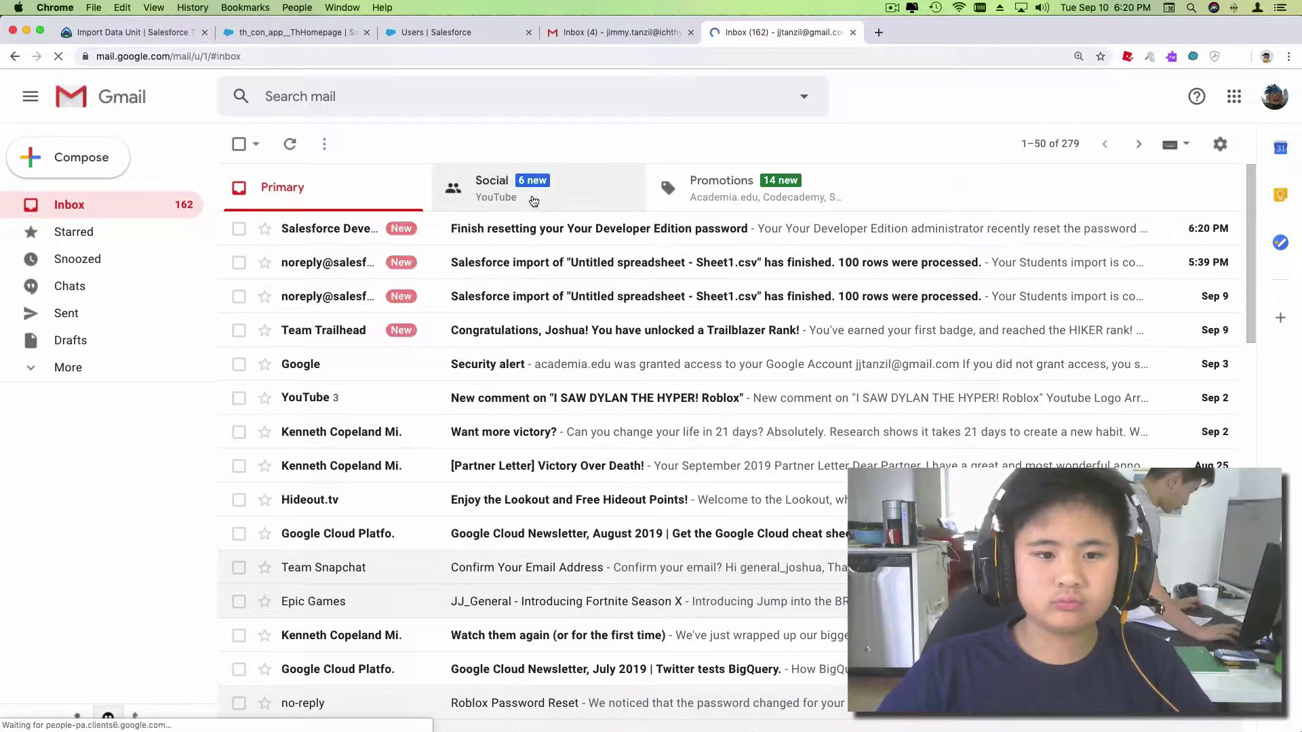
{"action": "left_click", "coordinate": [904, 230]}
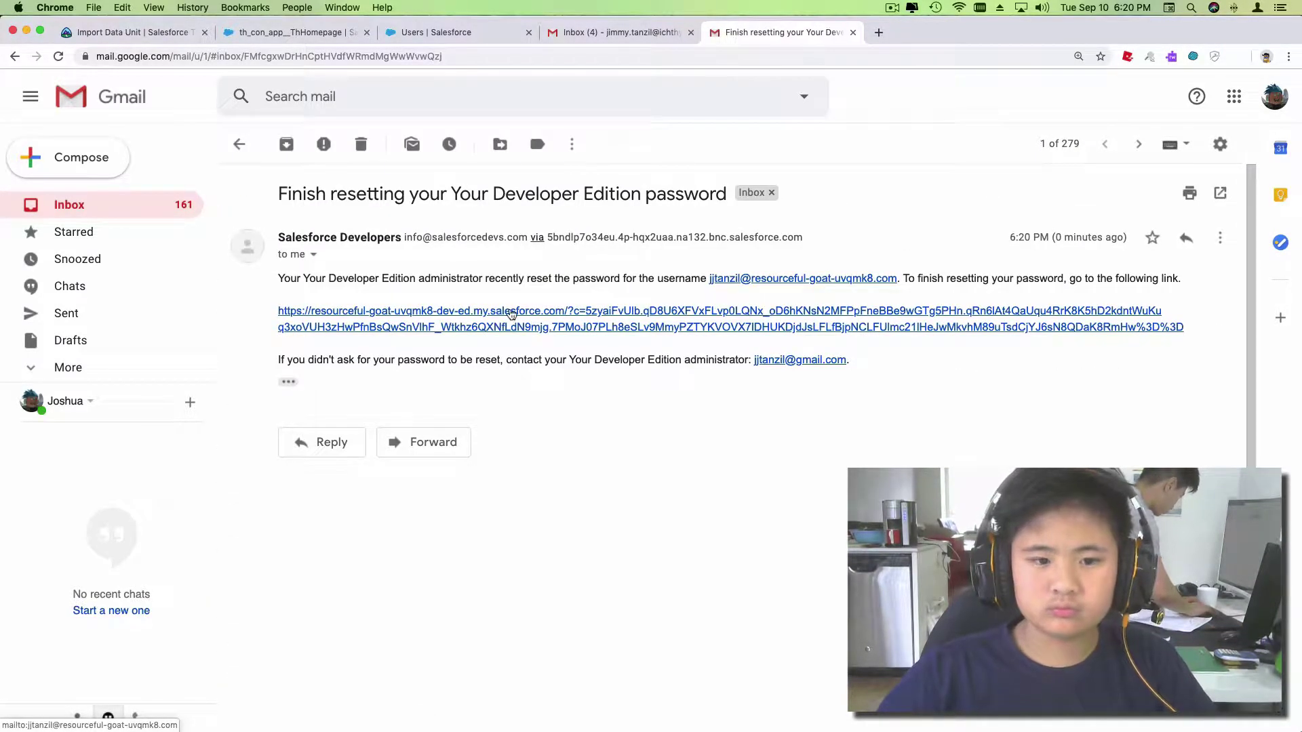
{"action": "left_click", "coordinate": [512, 315]}
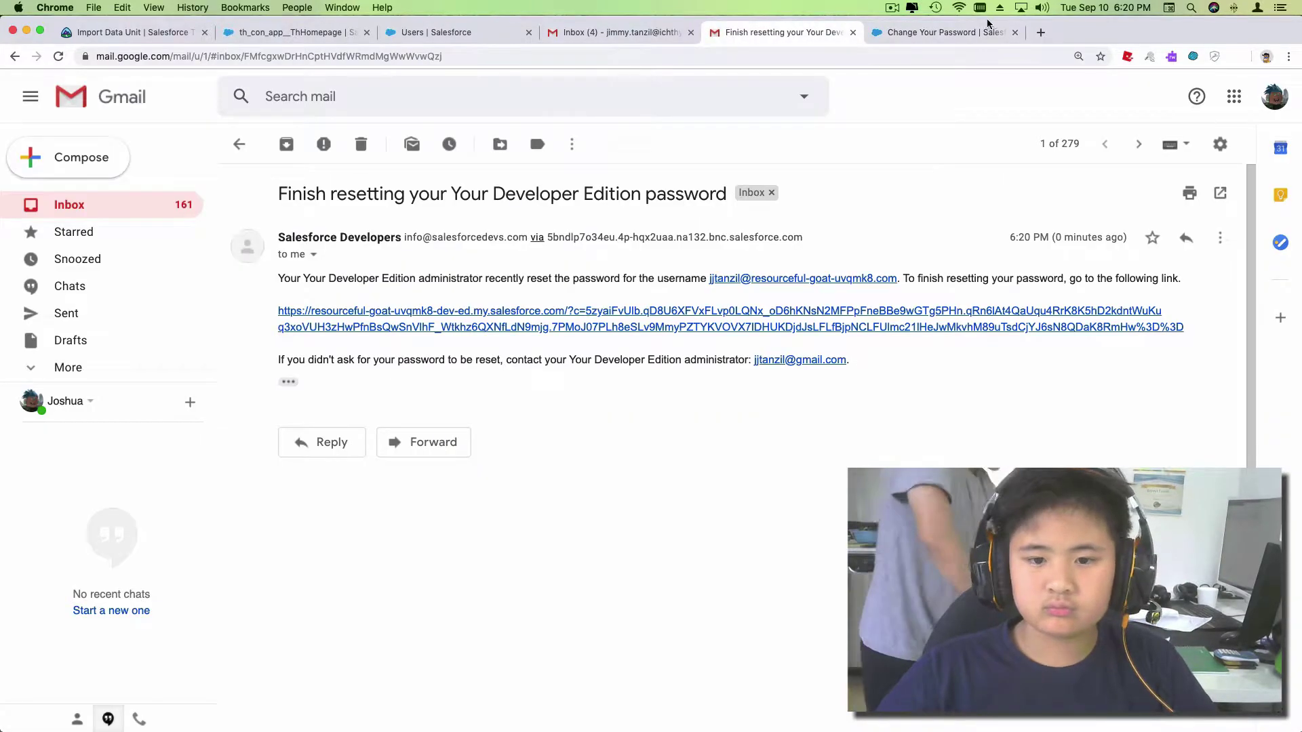
{"action": "left_click", "coordinate": [987, 29]}
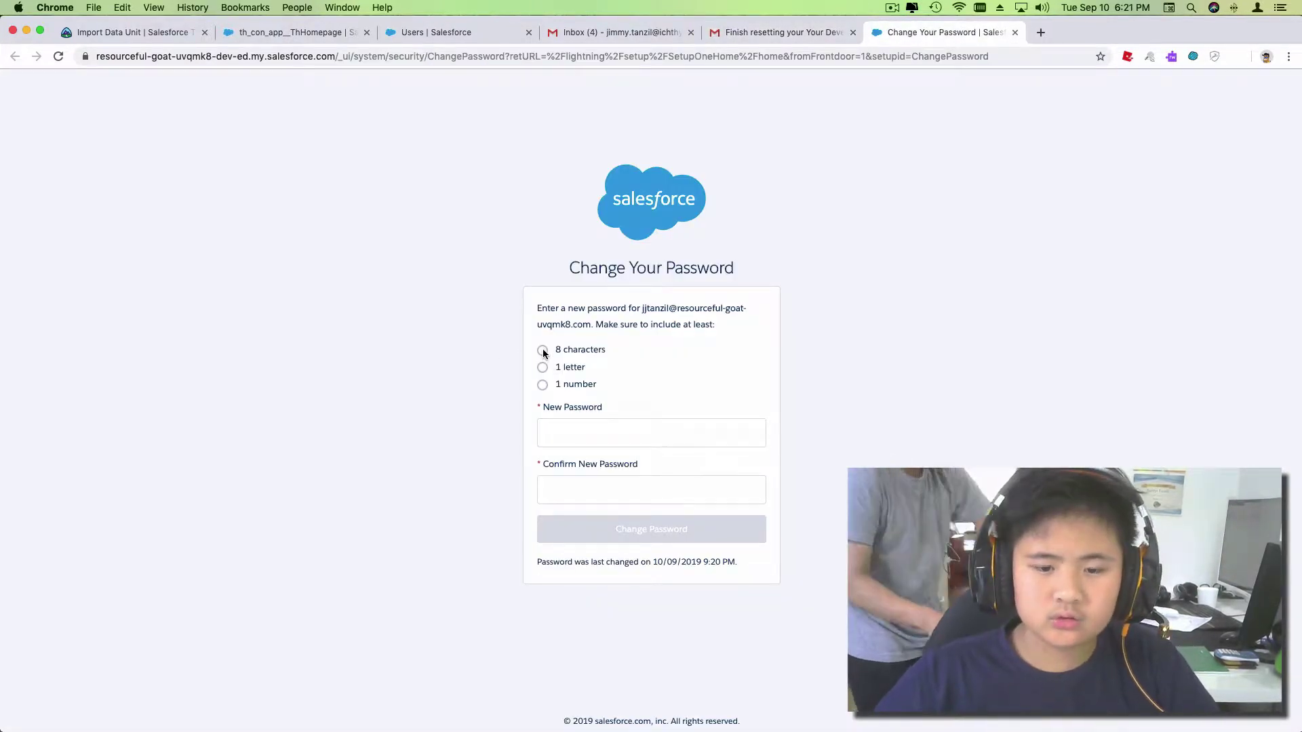
Enter the new administrator password in both fields, retyping it once, and submit it.
{"action": "left_click", "coordinate": [575, 435]}
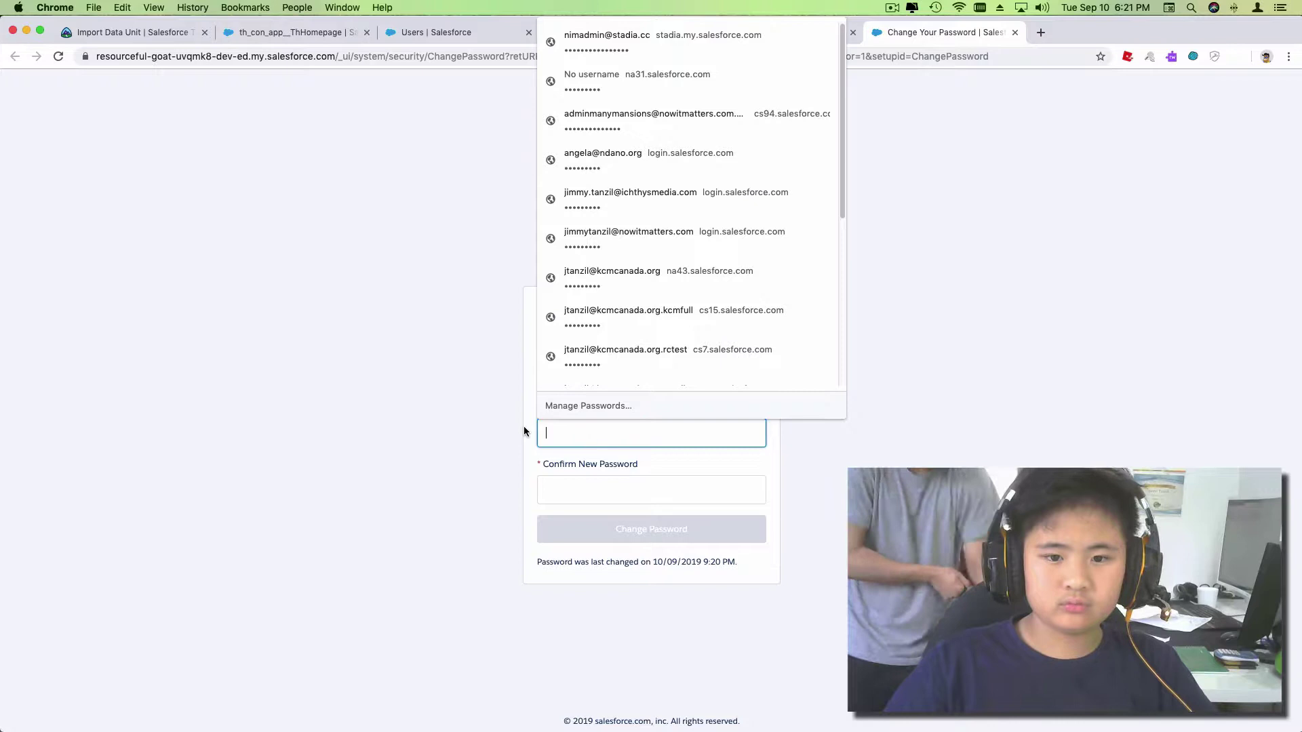
{"action": "type", "text": "•••••••••••••"}
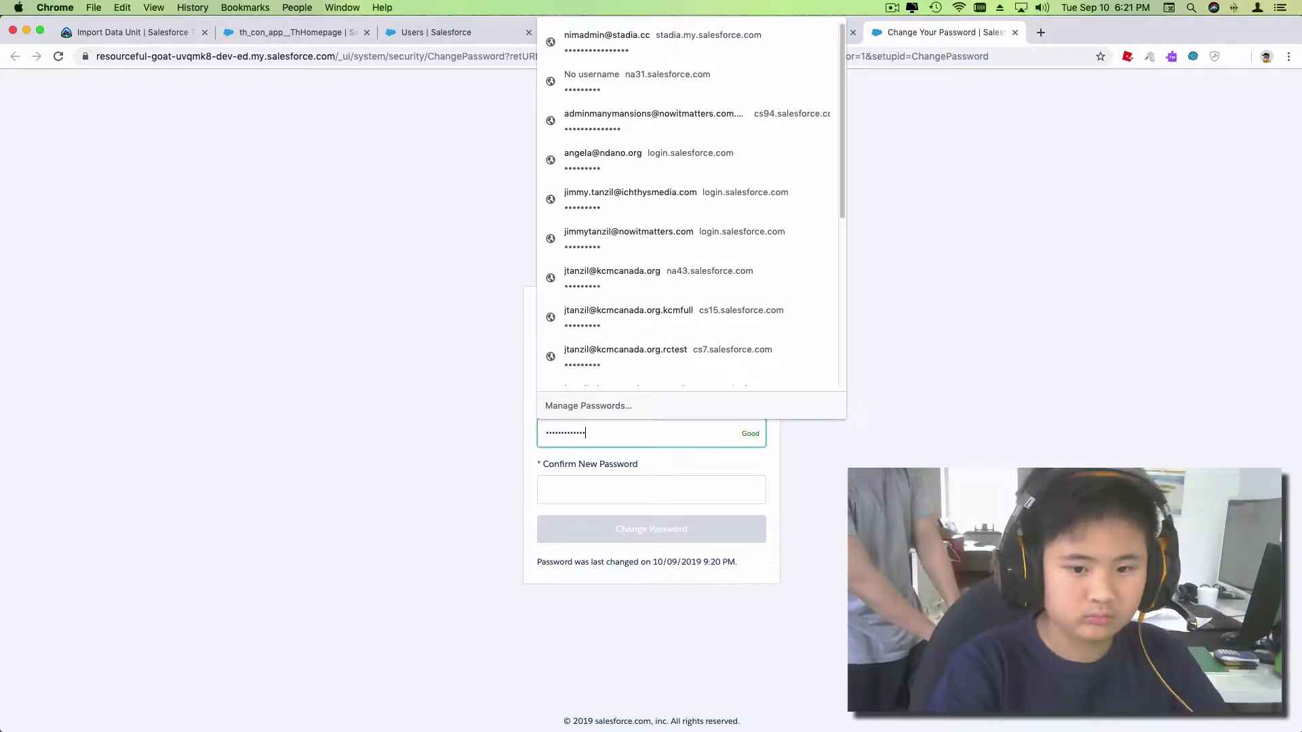
{"action": "key", "text": "super+a"}
{"action": "key", "text": "BackSpace"}
{"action": "type", "text": "••••"}
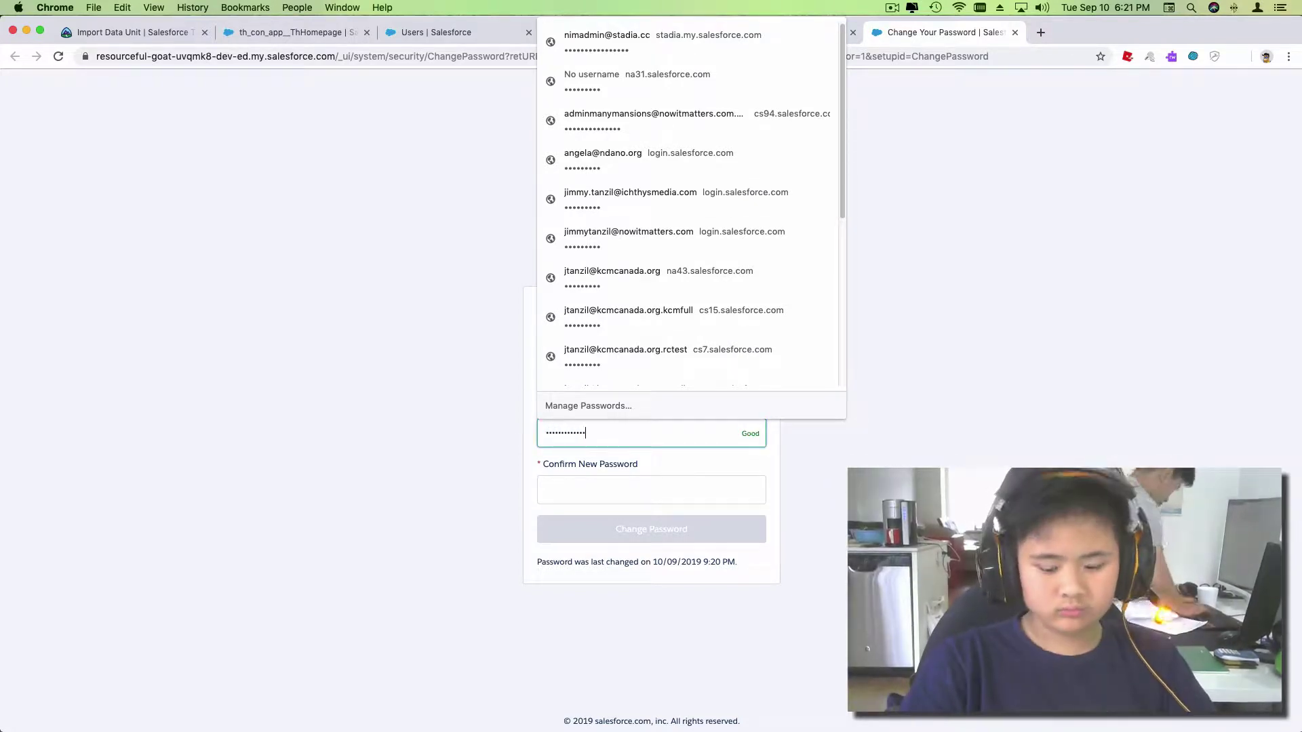
{"action": "type", "text": "•••••••••"}
{"action": "key", "text": "super+a"}
{"action": "key", "text": "BackSpace"}
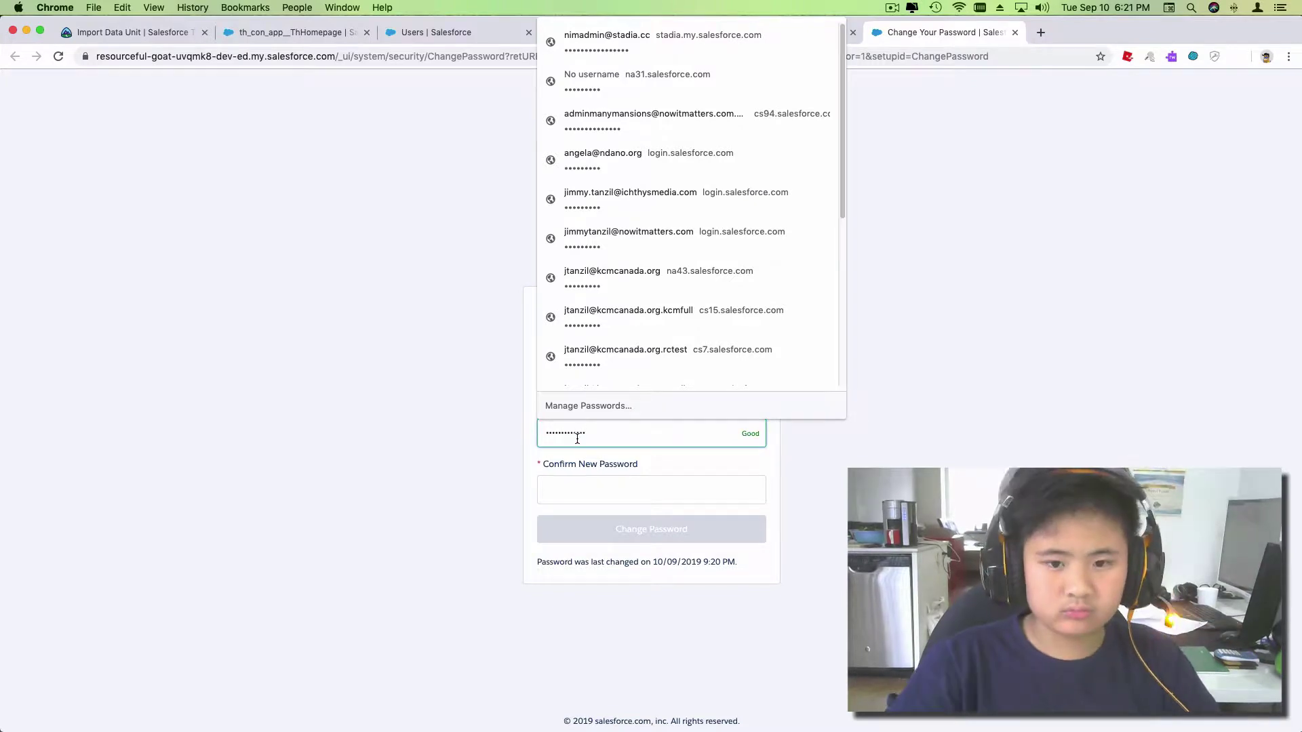
{"action": "type", "text": "•••••••••••••"}
{"action": "key", "text": "Tab"}
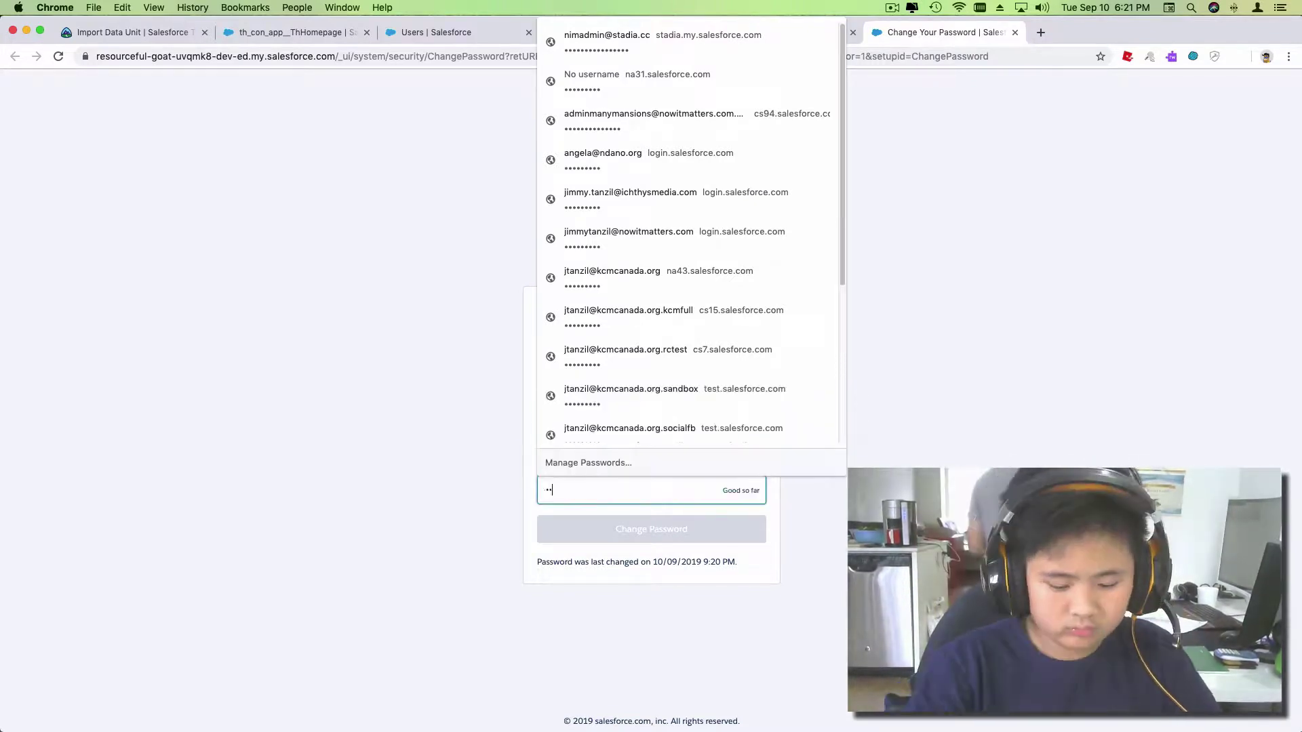
{"action": "type", "text": "•••••••••••••"}
{"action": "left_click", "coordinate": [657, 537]}
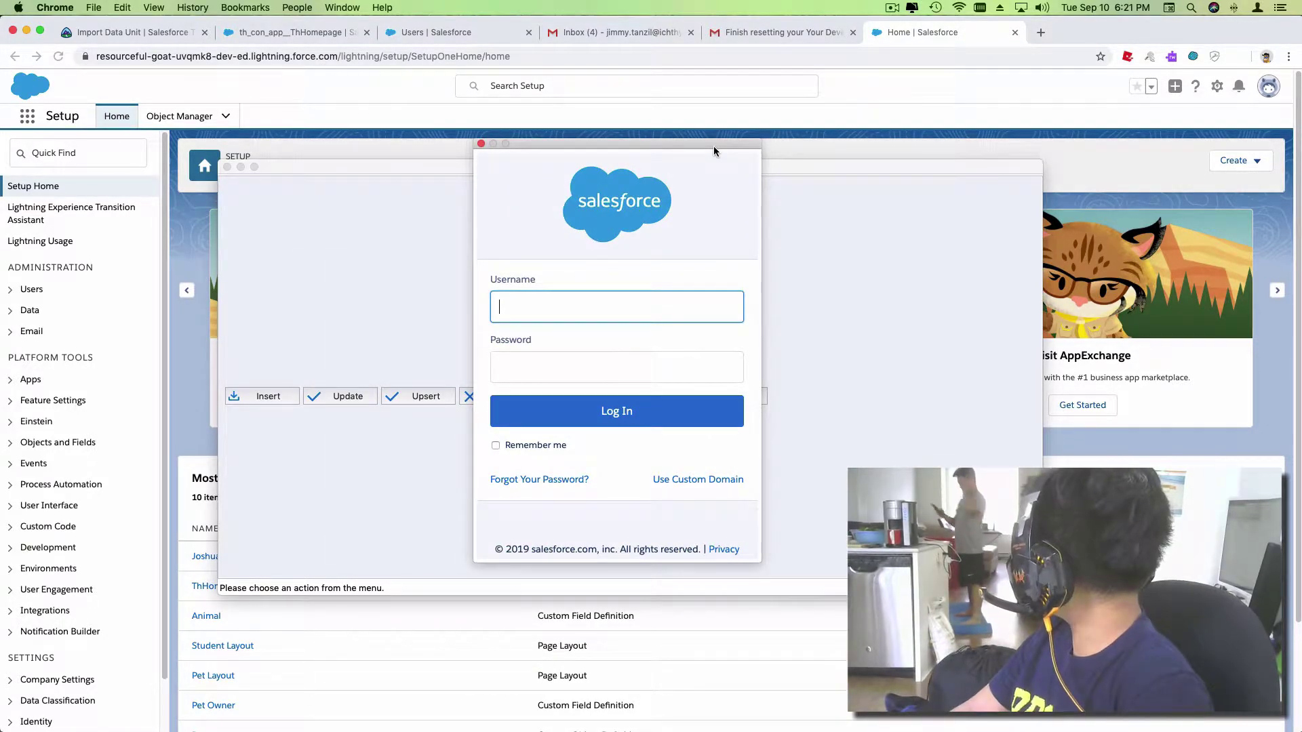
Log in to Data Loader with the administrator username and new password.
{"action": "left_click", "coordinate": [978, 7]}
{"action": "left_click", "coordinate": [601, 311]}
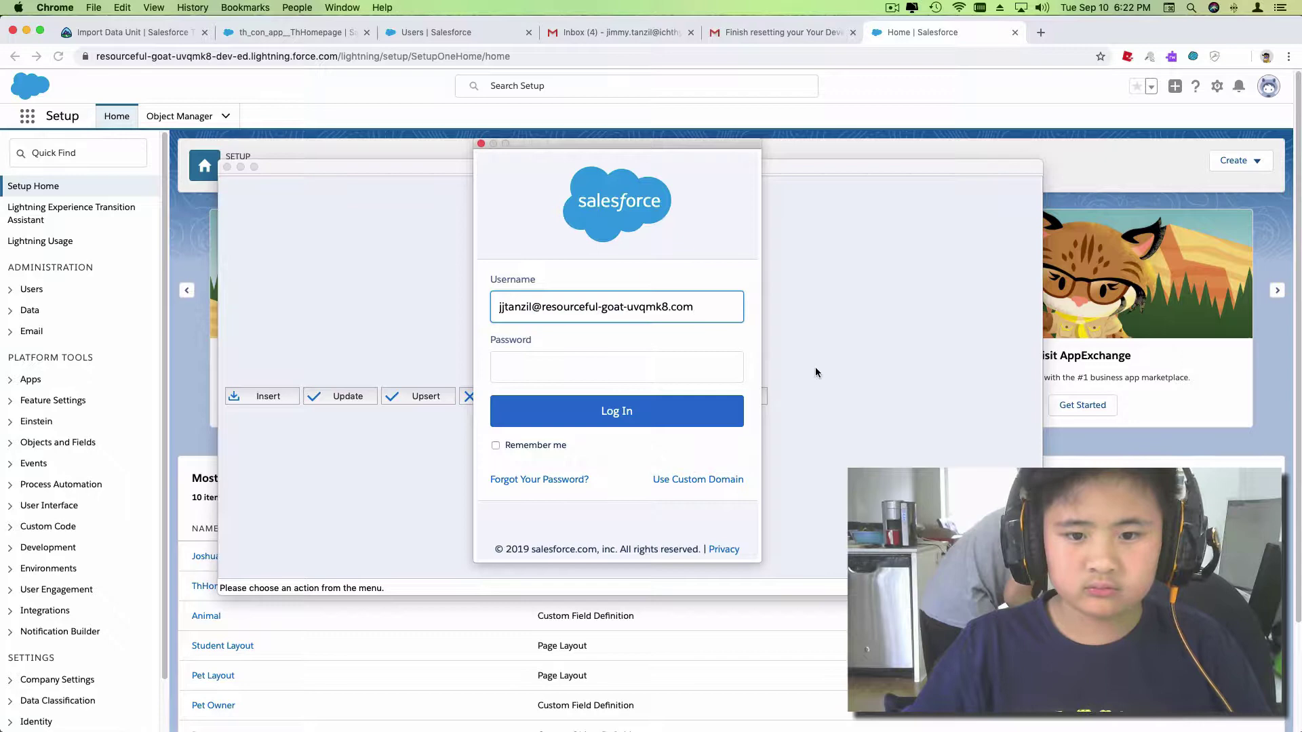
{"action": "left_click", "coordinate": [531, 372]}
{"action": "type", "text": "abcd"}
{"action": "left_click", "coordinate": [496, 444]}
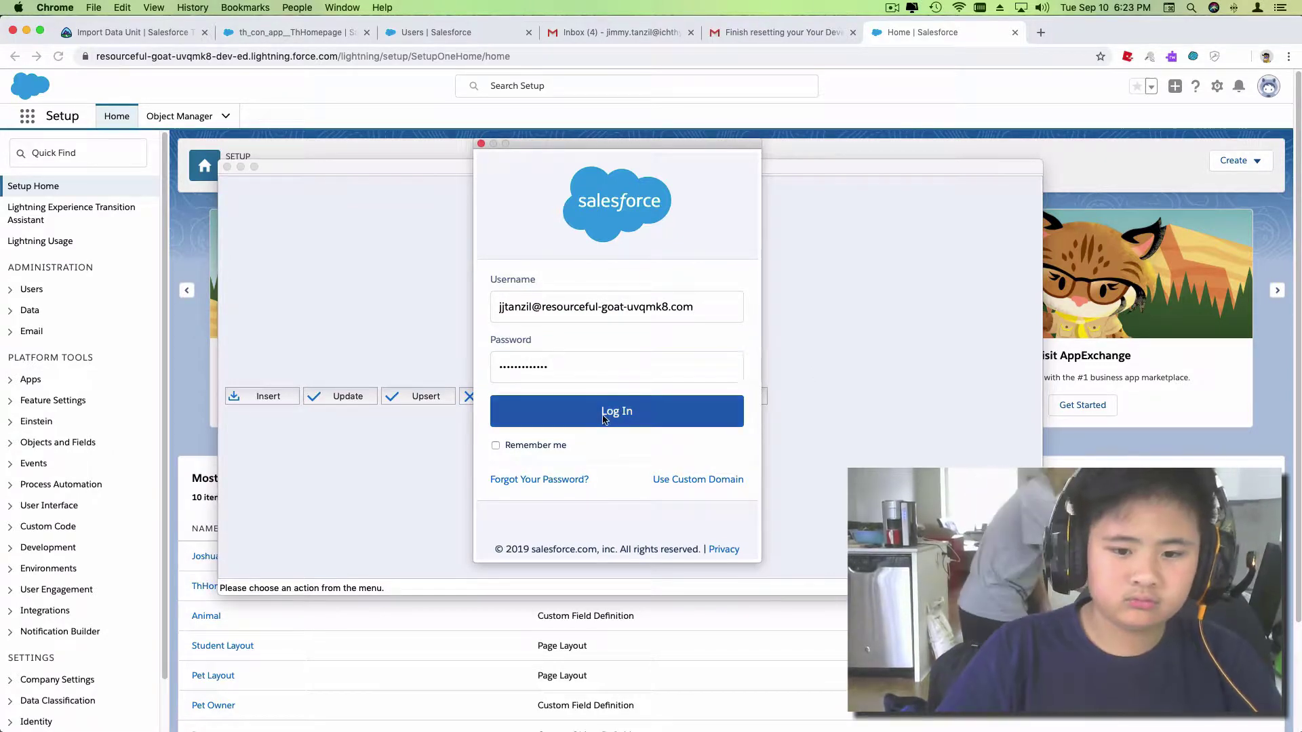
{"action": "left_click", "coordinate": [617, 411]}
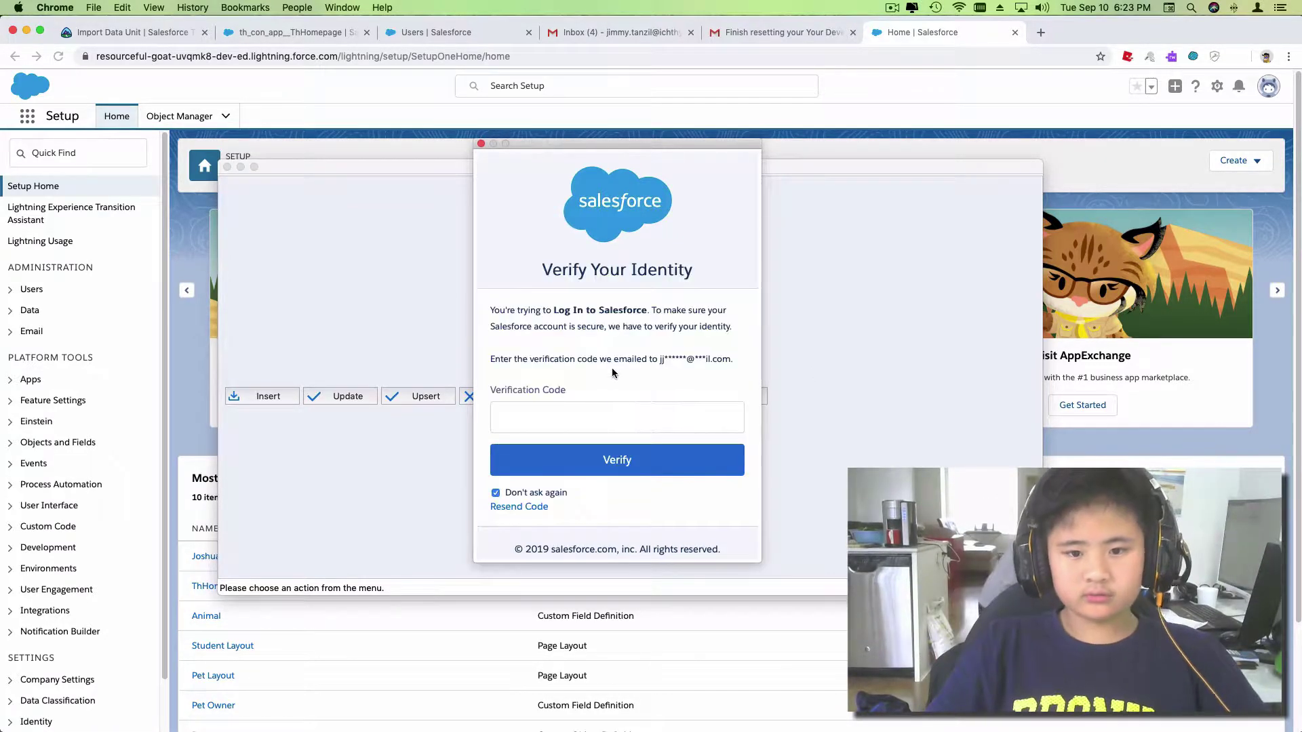
Open the Salesforce verification email in the receiving Gmail account.
{"action": "left_click", "coordinate": [784, 32]}
{"action": "left_click", "coordinate": [853, 32]}
{"action": "left_click", "coordinate": [654, 39]}
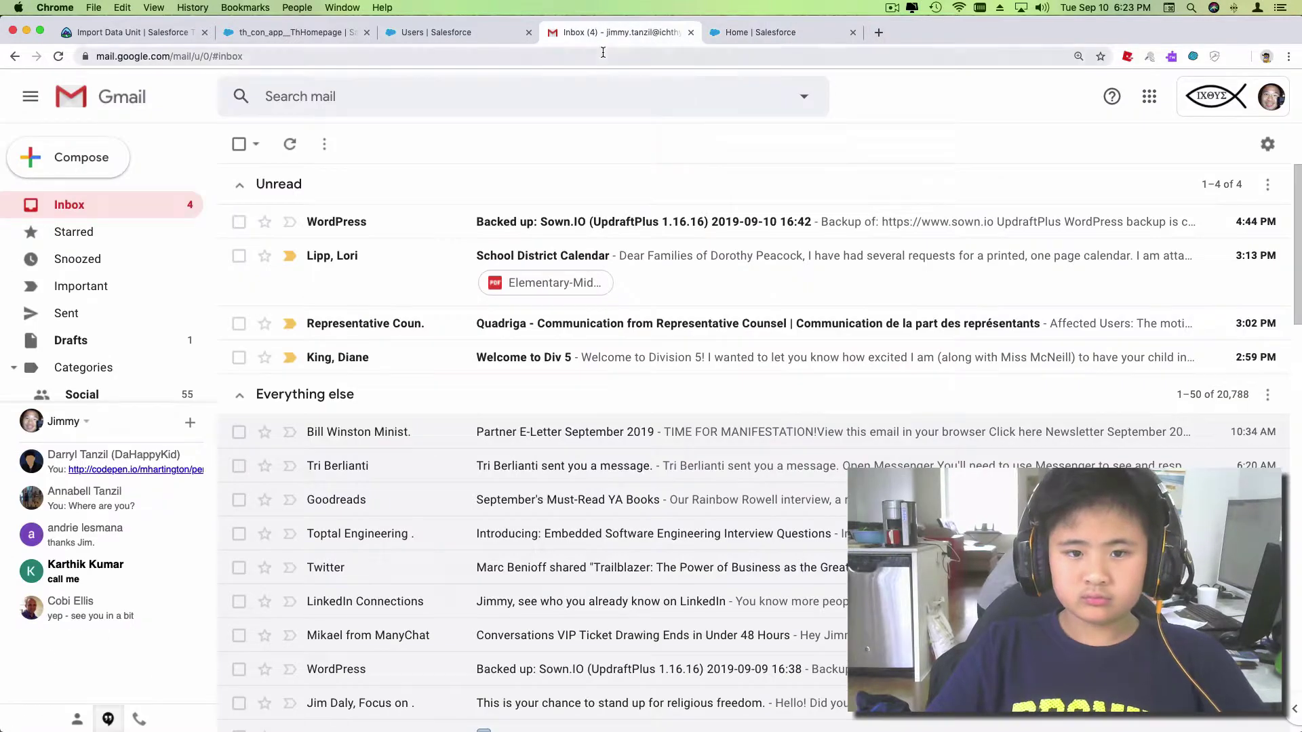
{"action": "left_click", "coordinate": [1271, 96]}
{"action": "left_click", "coordinate": [1069, 432]}
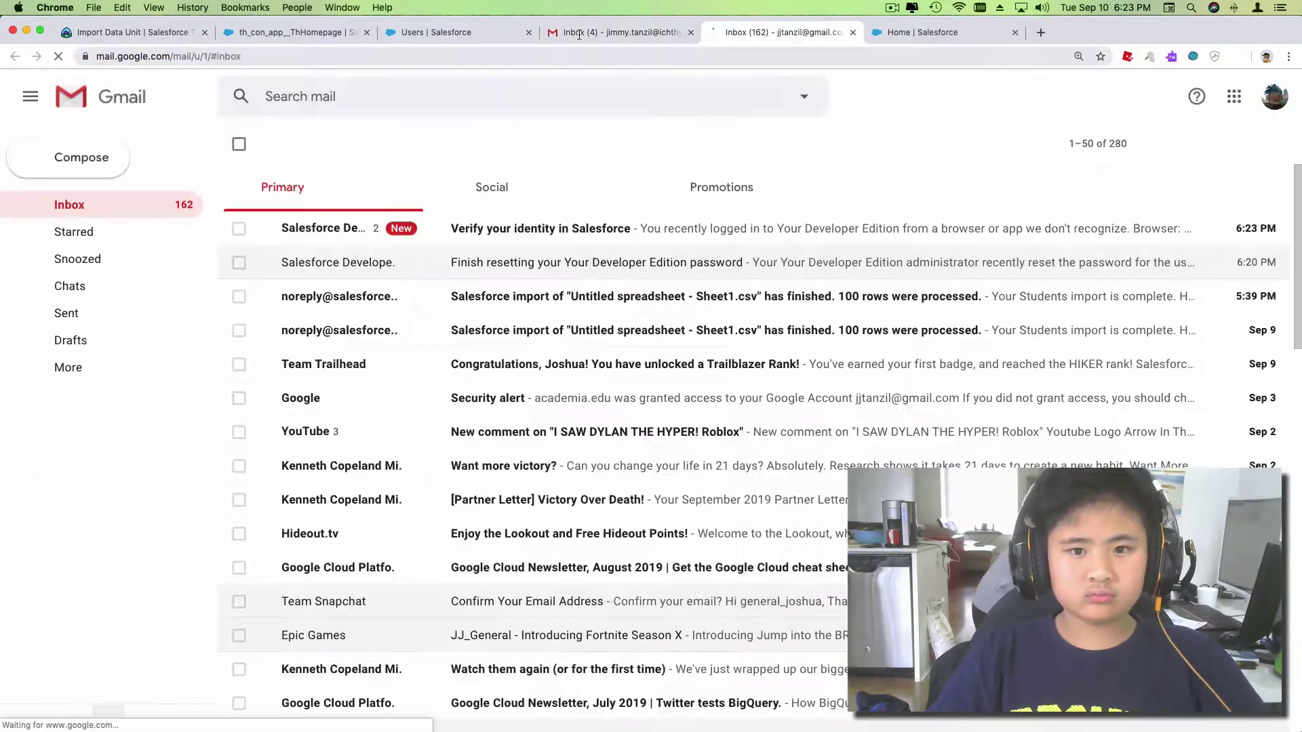
{"action": "left_click", "coordinate": [617, 232]}
Copy the emailed verification code and submit it to complete login verification.
{"action": "double_click", "coordinate": [377, 407]}
{"action": "key", "text": "super+w"}
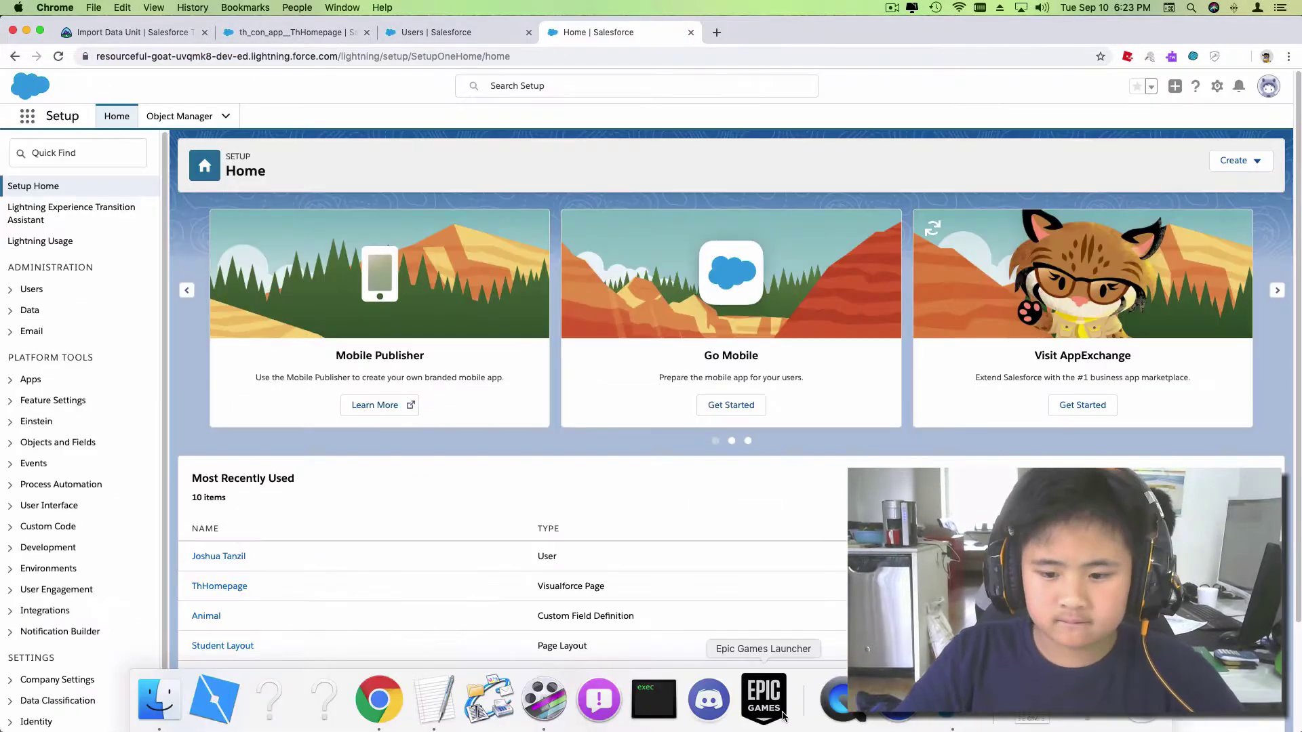
{"action": "key", "text": "super+Tab"}
{"action": "key", "text": "super+v"}
{"action": "left_click", "coordinate": [658, 459]}
Allow Data Loader access to the org, log in, and advance to Step 2.
{"action": "left_click", "coordinate": [655, 417]}
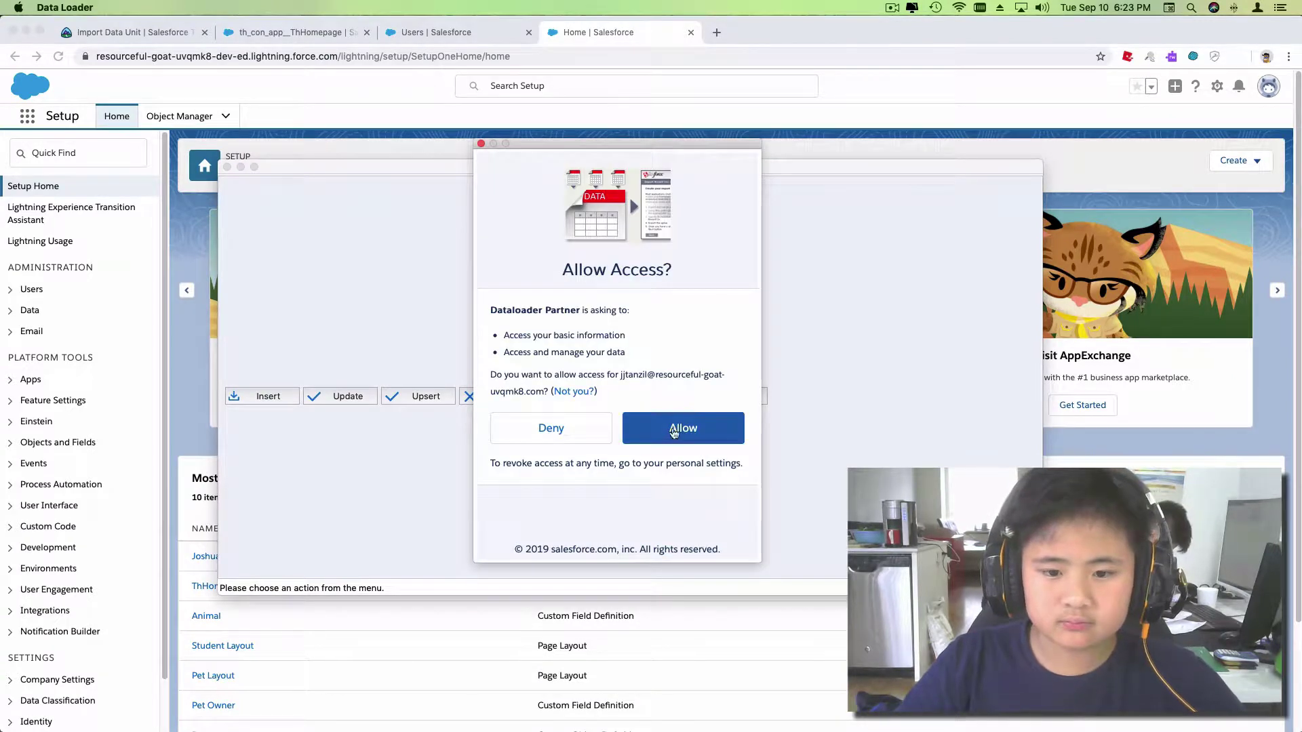
{"action": "mouse_move", "coordinate": [648, 169]}
{"action": "left_mouse_down"}
{"action": "mouse_move", "coordinate": [633, 199]}
{"action": "mouse_move", "coordinate": [636, 186]}
{"action": "left_mouse_up"}
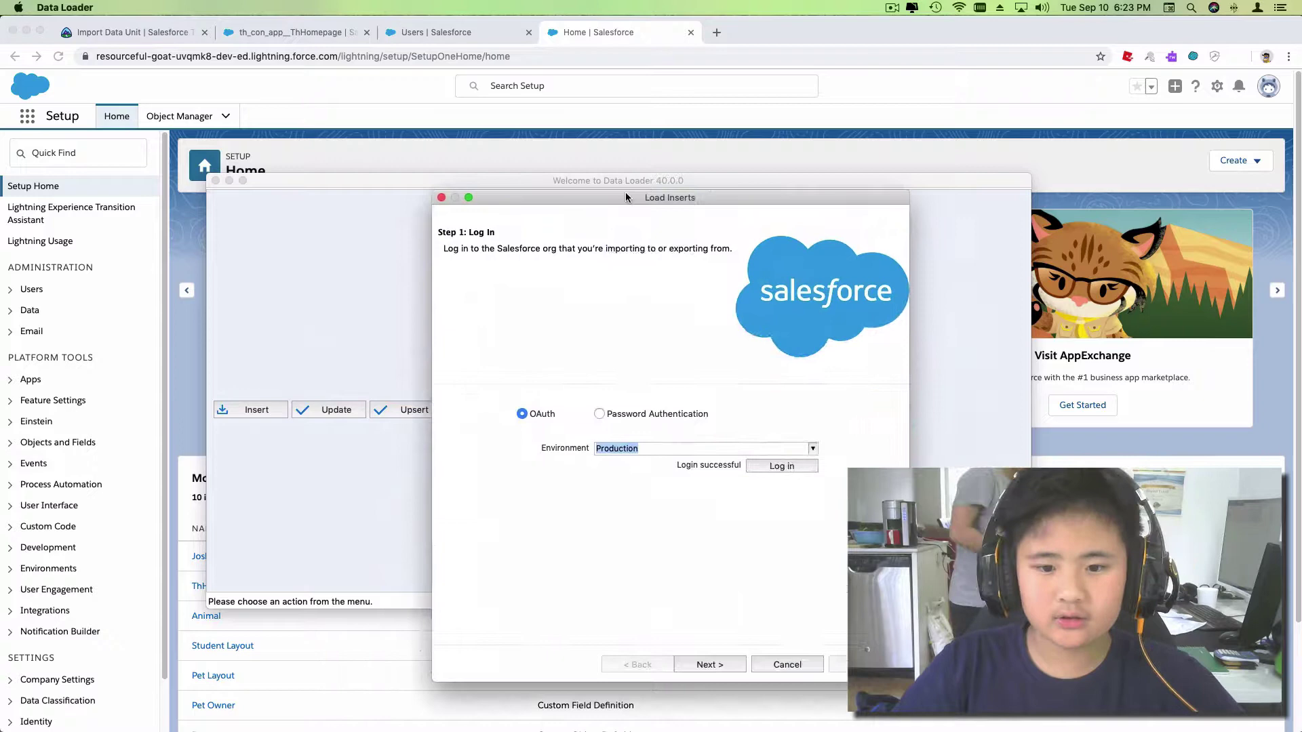
{"action": "left_click", "coordinate": [709, 664]}
{"action": "left_click", "coordinate": [639, 664]}
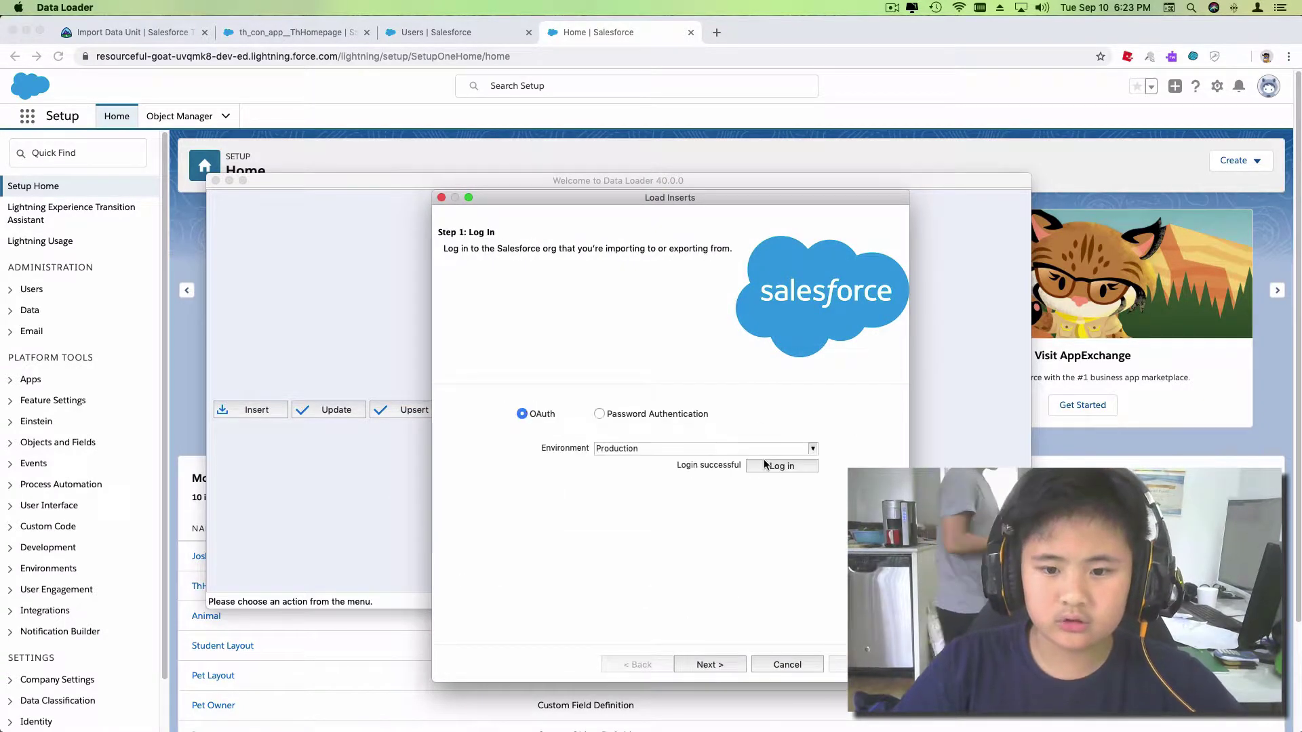
{"action": "left_click", "coordinate": [782, 466]}
{"action": "left_click", "coordinate": [225, 389]}
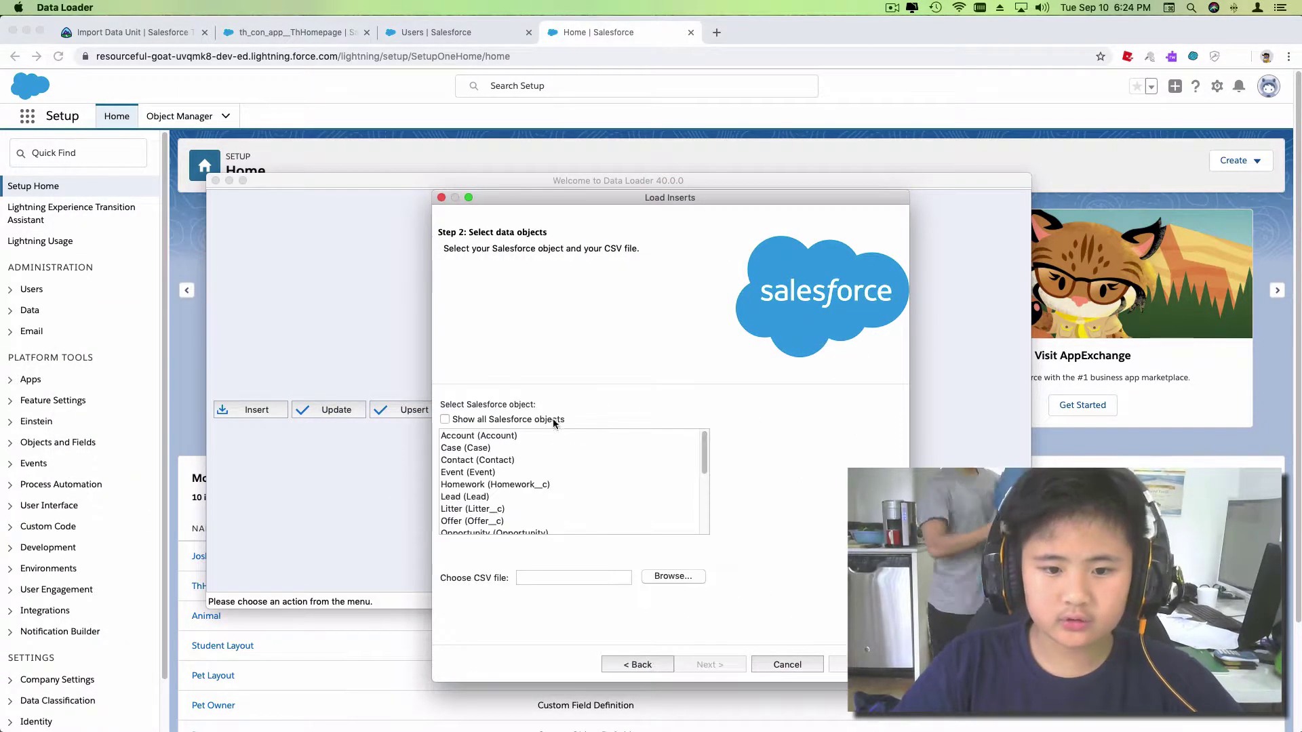
{"action": "scroll", "coordinate": [509, 442], "scroll_direction": "down", "scroll_amount": 5}
{"action": "scroll", "coordinate": [509, 443], "scroll_direction": "up", "scroll_amount": 2}
Choose Pet (Pet__c) with the pet import CSV from Downloads, acknowledging 1000 records.
{"action": "left_click", "coordinate": [478, 411]}
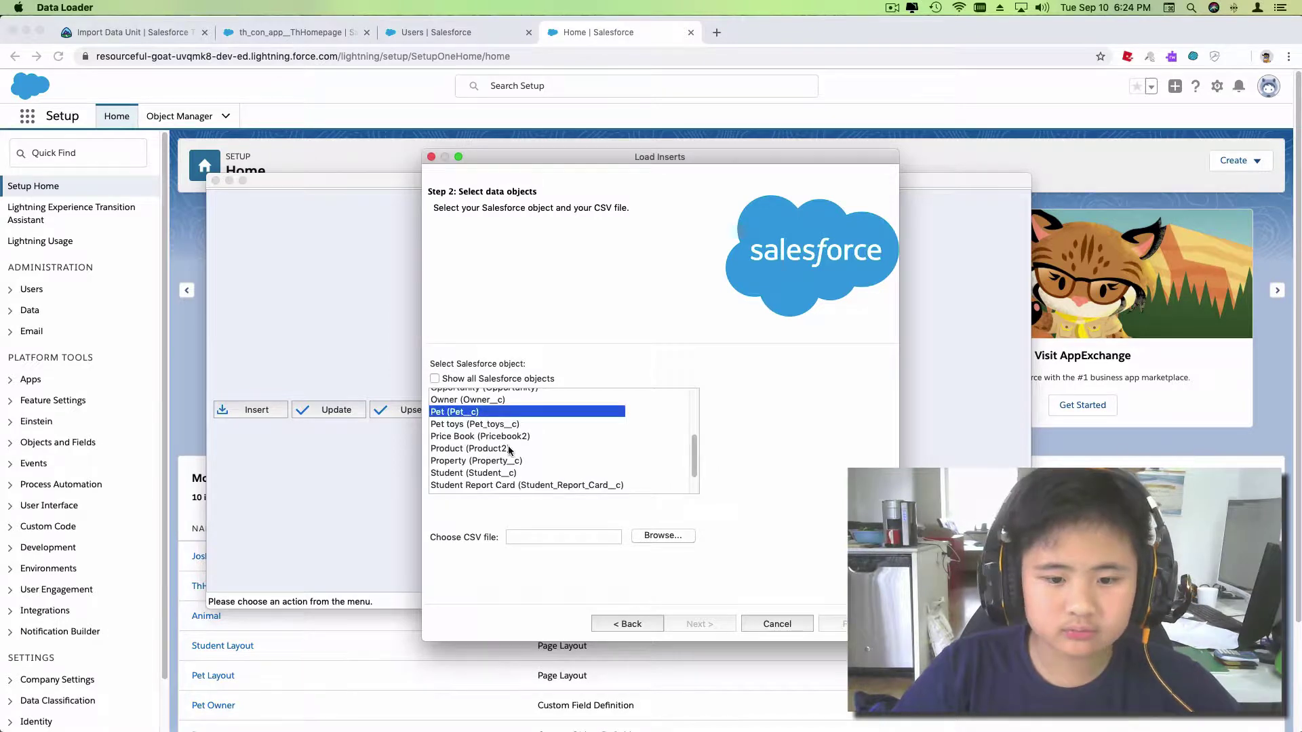
{"action": "left_click", "coordinate": [664, 537]}
{"action": "left_click", "coordinate": [433, 237]}
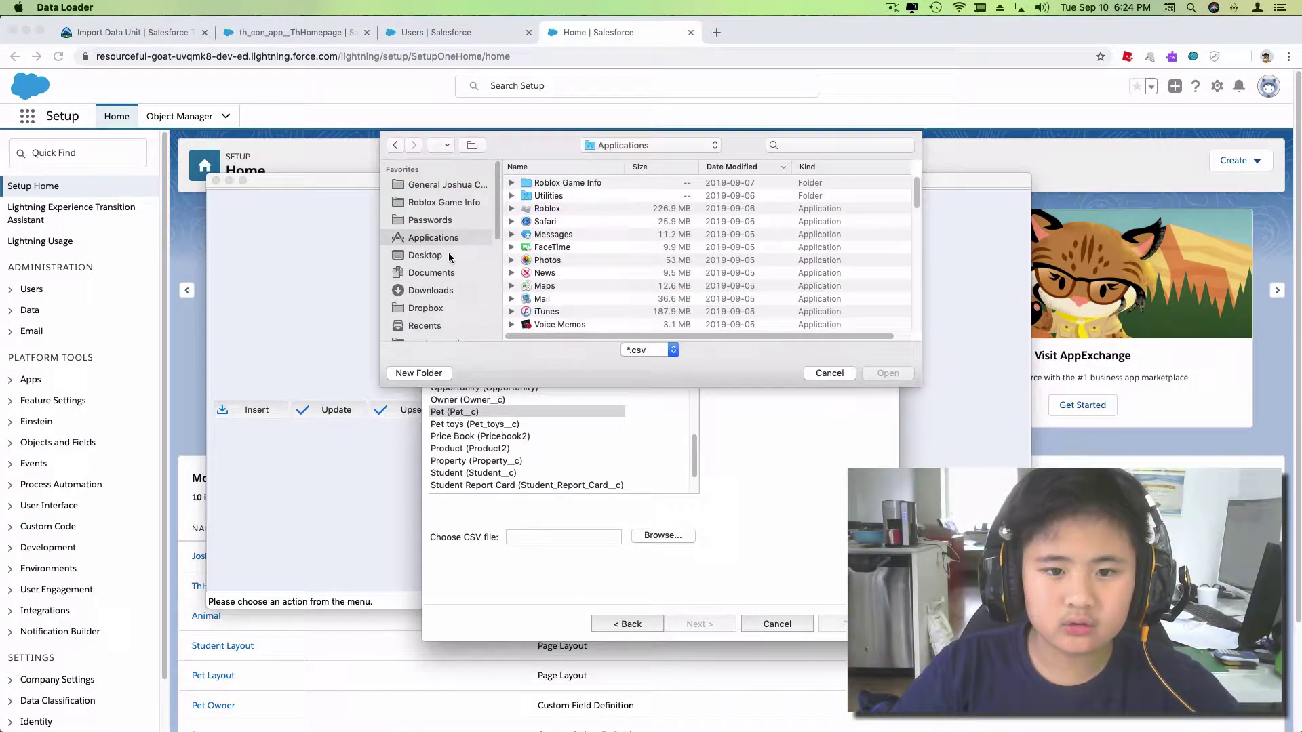
{"action": "left_click", "coordinate": [431, 290]}
{"action": "left_click", "coordinate": [574, 183]}
{"action": "left_click", "coordinate": [880, 374]}
{"action": "left_click", "coordinate": [708, 626]}
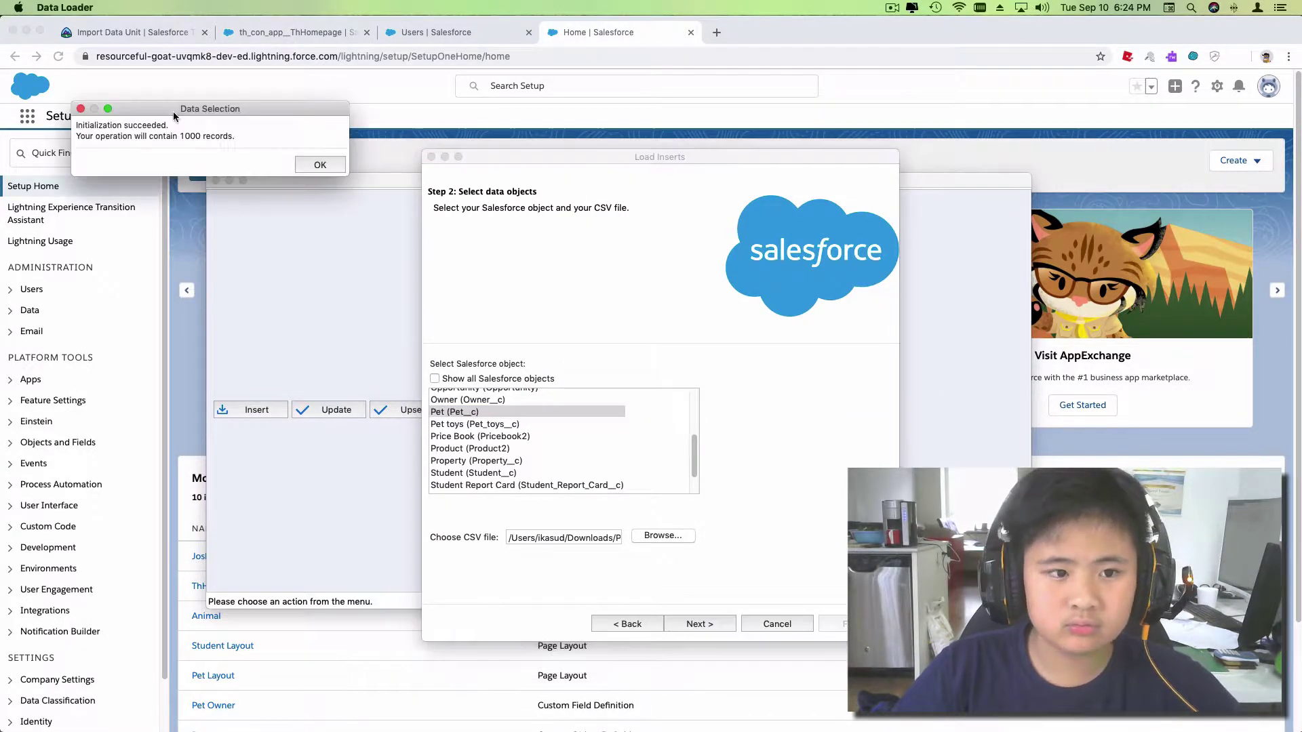
{"action": "left_click", "coordinate": [356, 193]}
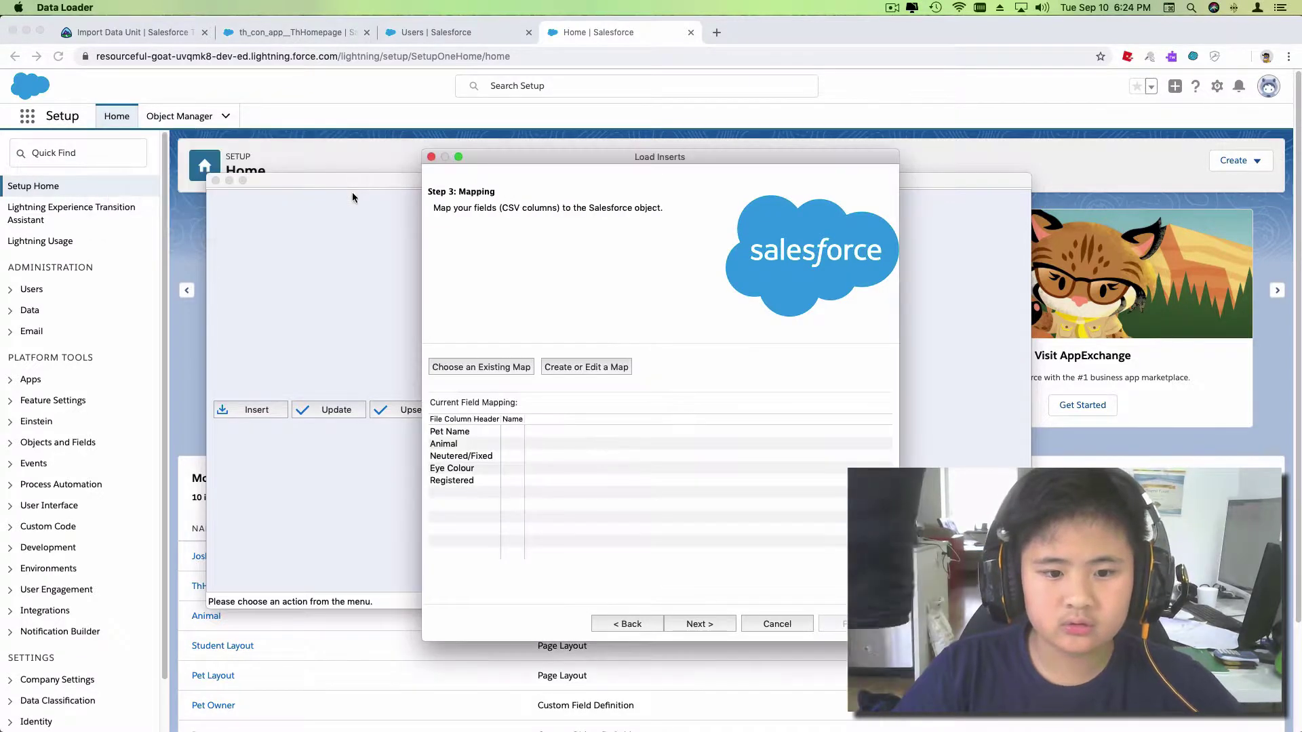
Map Animal, Eye Colour, Name, Neutered/Fixed and Registered; save as Pet Sheet 2 in SOWN VIDEOS.
{"action": "left_click", "coordinate": [566, 368]}
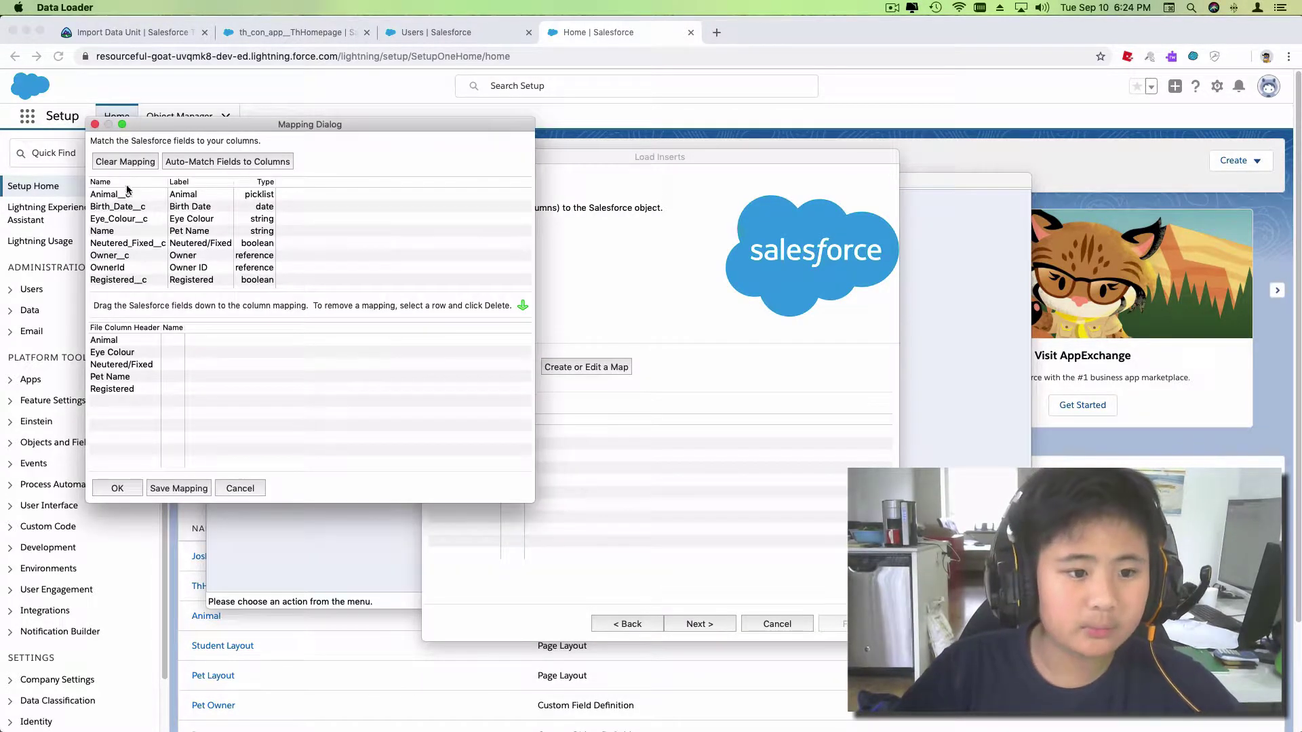
{"action": "left_click_drag", "start_coordinate": [127, 194], "coordinate": [215, 340]}
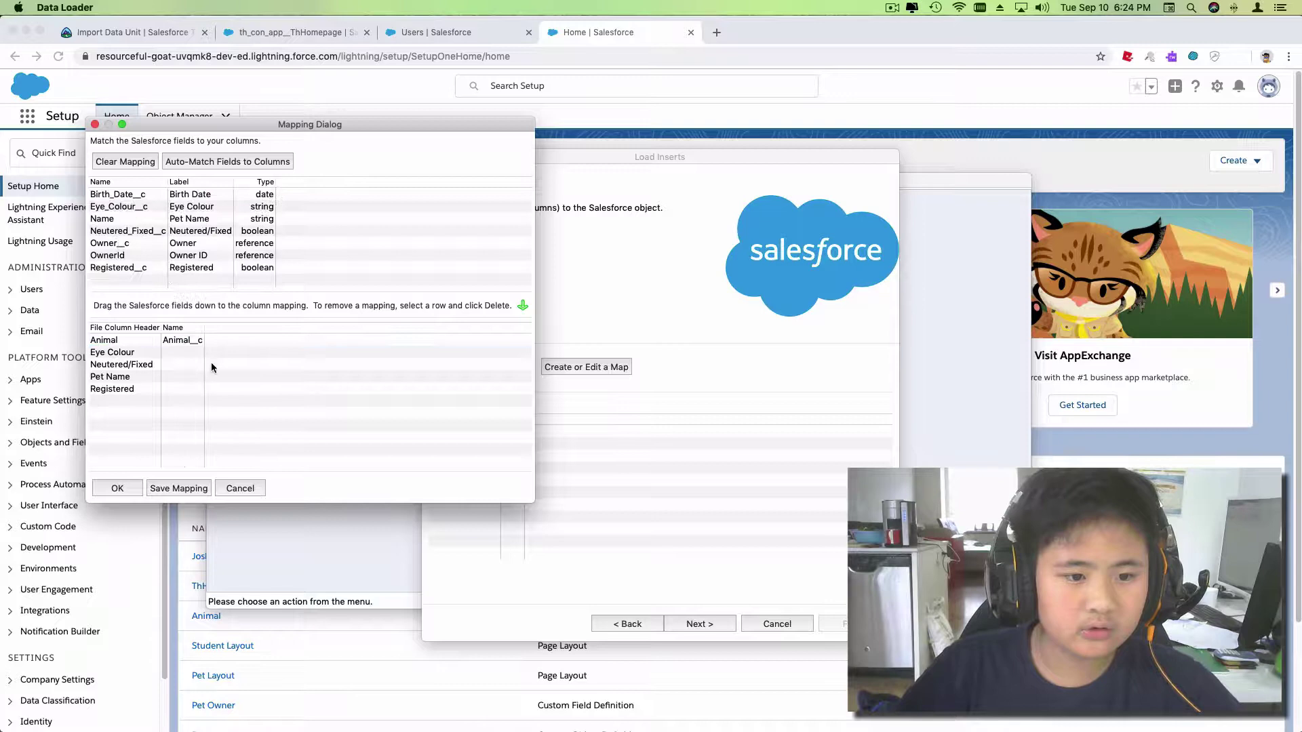
{"action": "left_click", "coordinate": [185, 194]}
{"action": "mouse_move", "coordinate": [194, 206]}
{"action": "left_mouse_down"}
{"action": "mouse_move", "coordinate": [197, 352]}
{"action": "mouse_move", "coordinate": [262, 385]}
{"action": "mouse_move", "coordinate": [205, 364]}
{"action": "left_mouse_up"}
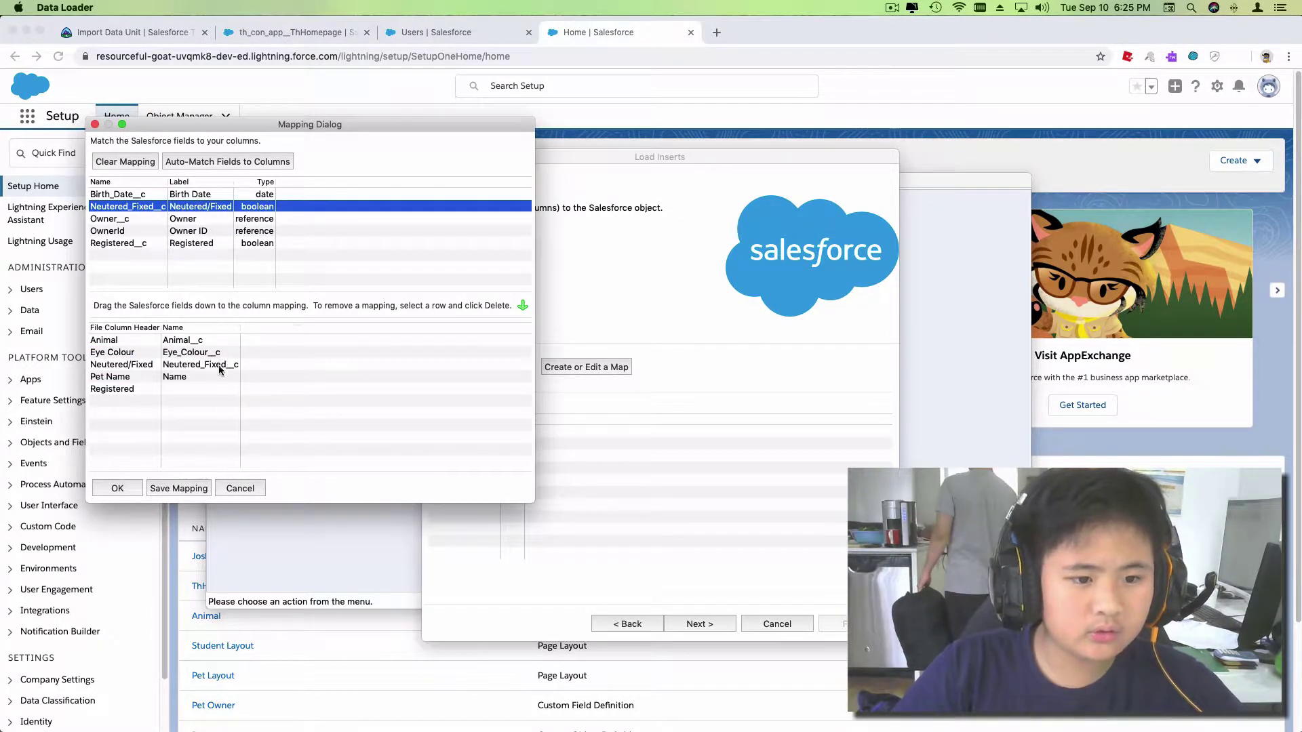
{"action": "left_click_drag", "start_coordinate": [184, 230], "coordinate": [204, 395]}
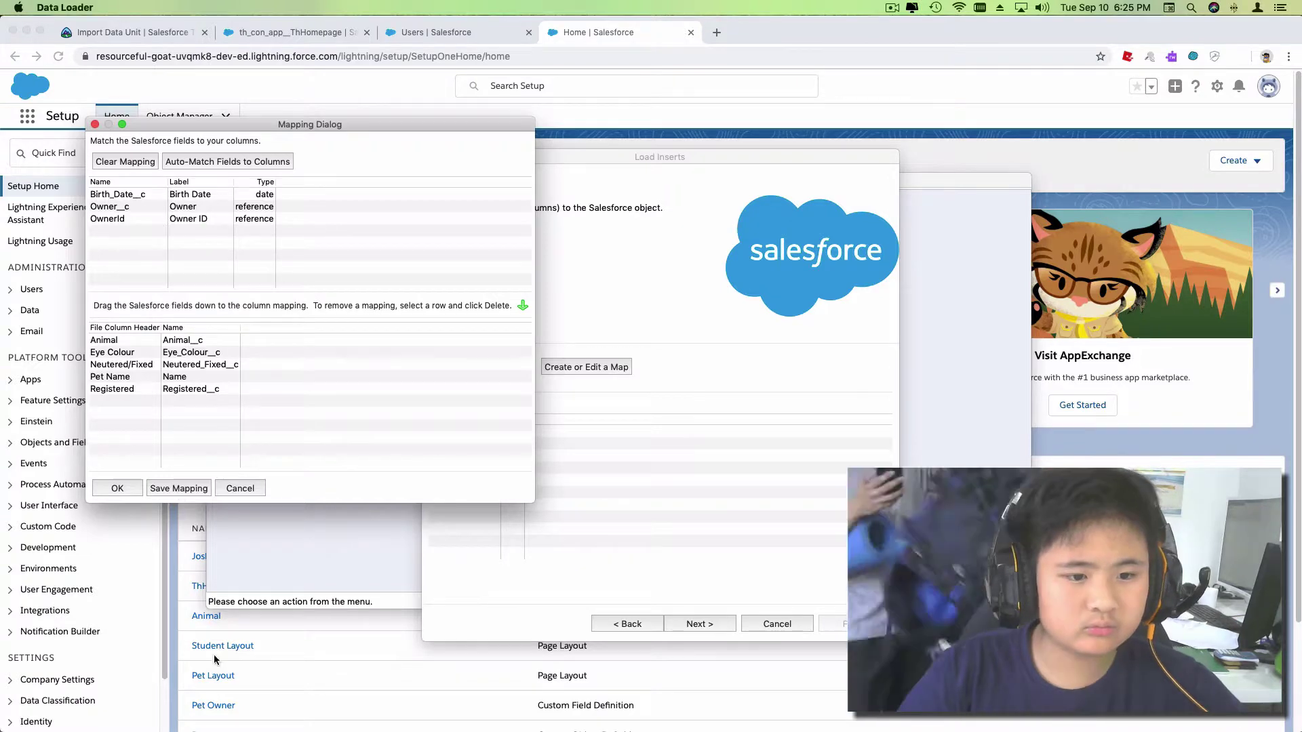
{"action": "left_click", "coordinate": [178, 489]}
{"action": "type", "text": "Pet Sheet"}
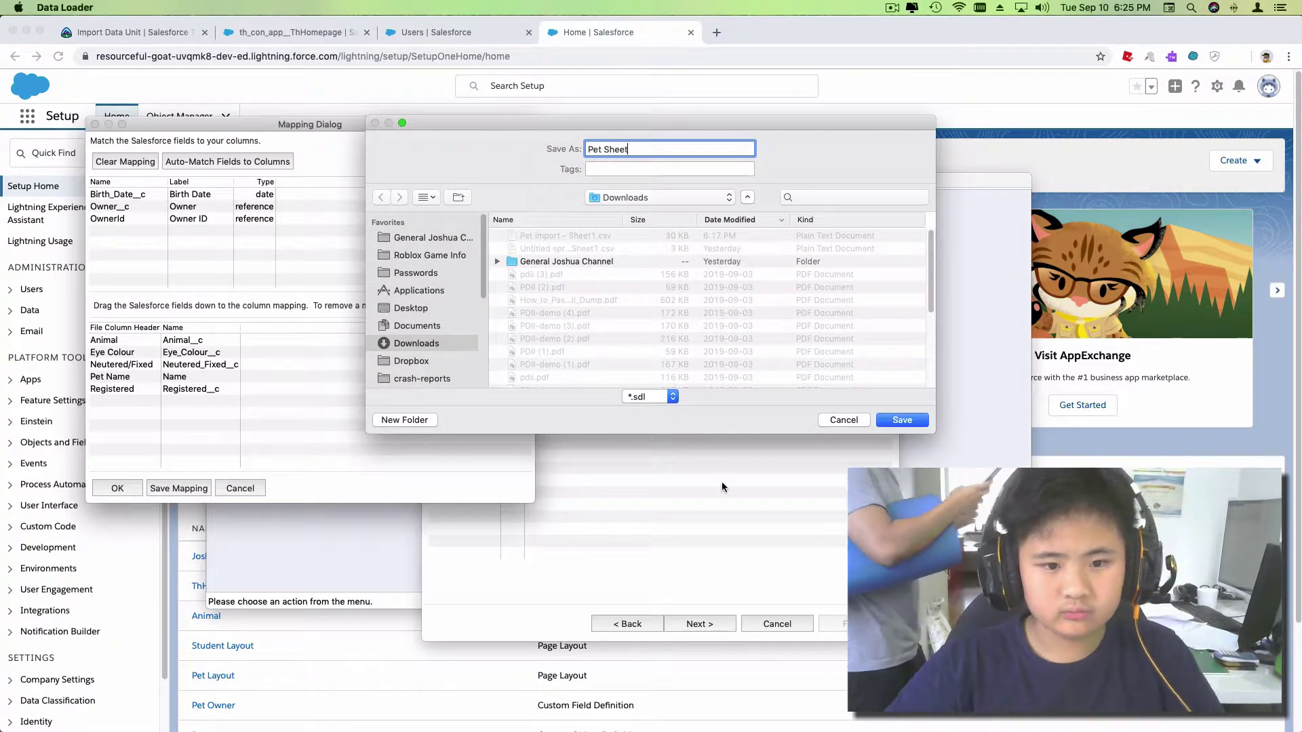
{"action": "scroll", "coordinate": [421, 305], "scroll_direction": "down", "scroll_amount": 3}
{"action": "left_click", "coordinate": [424, 247]}
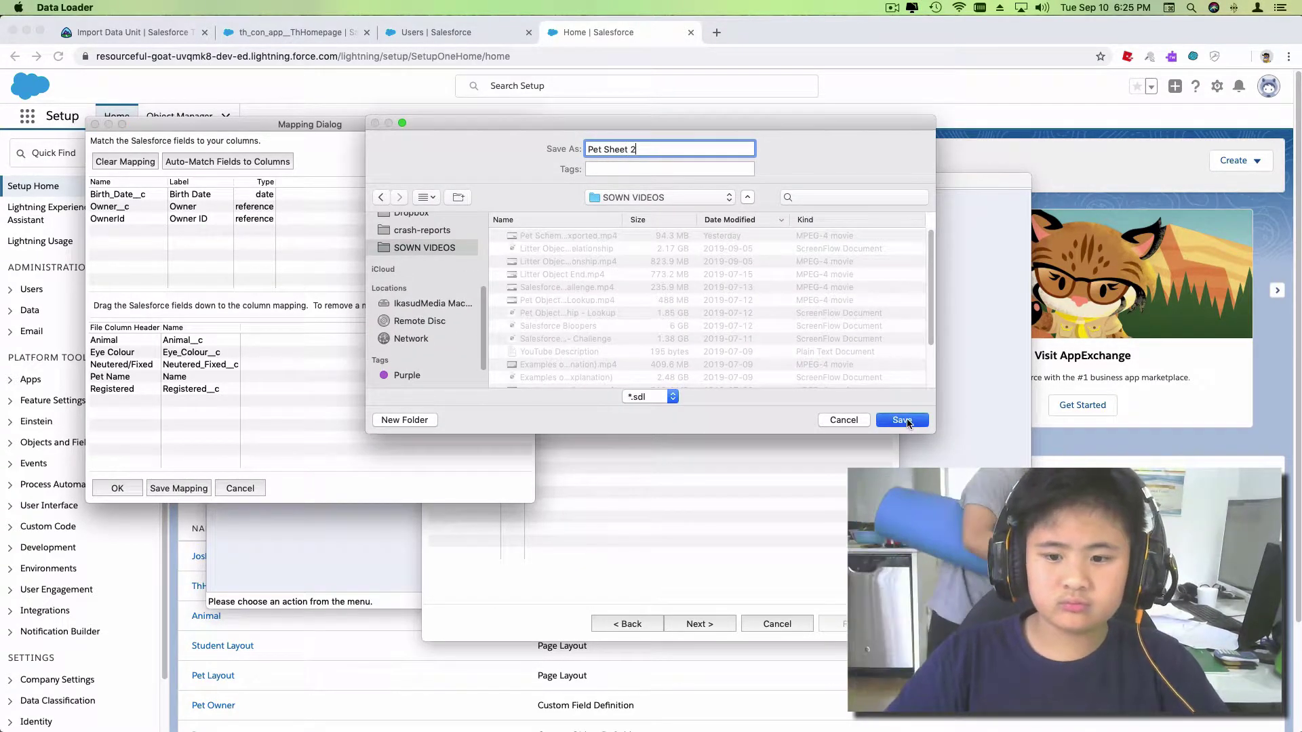
{"action": "key", "text": "Return"}
Apply the mapping, set SOWN VIDEOS as the results folder, and confirm the 1000-record insert.
{"action": "left_click", "coordinate": [118, 488]}
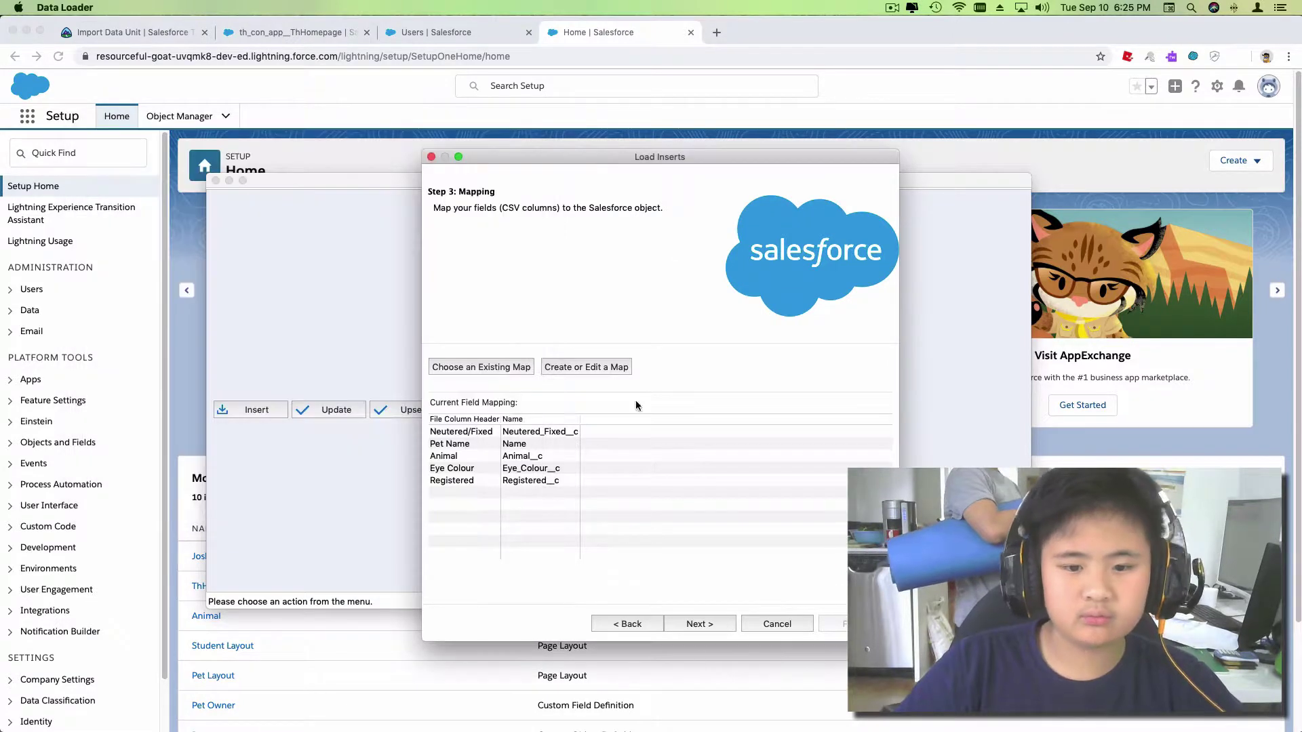
{"action": "left_click", "coordinate": [699, 626]}
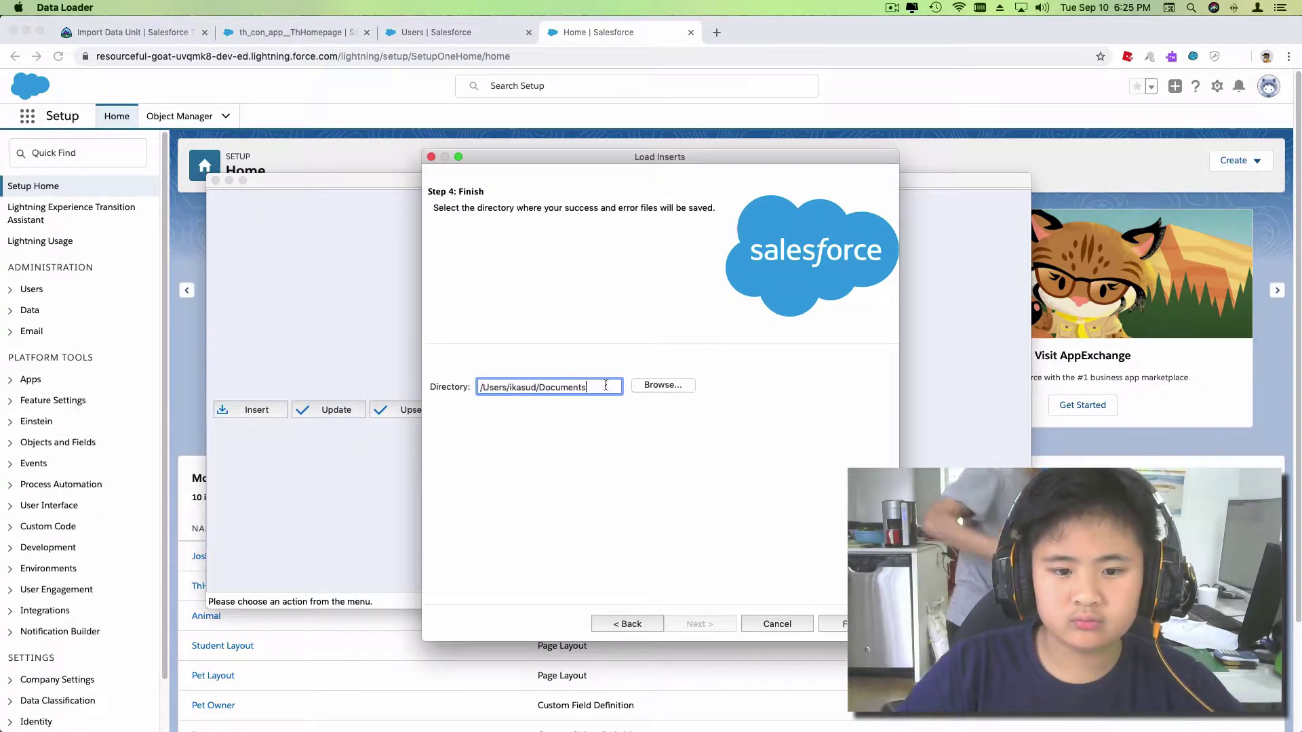
{"action": "left_click", "coordinate": [662, 385]}
{"action": "scroll", "coordinate": [447, 285], "scroll_direction": "down", "scroll_amount": 2}
{"action": "left_click", "coordinate": [439, 320]}
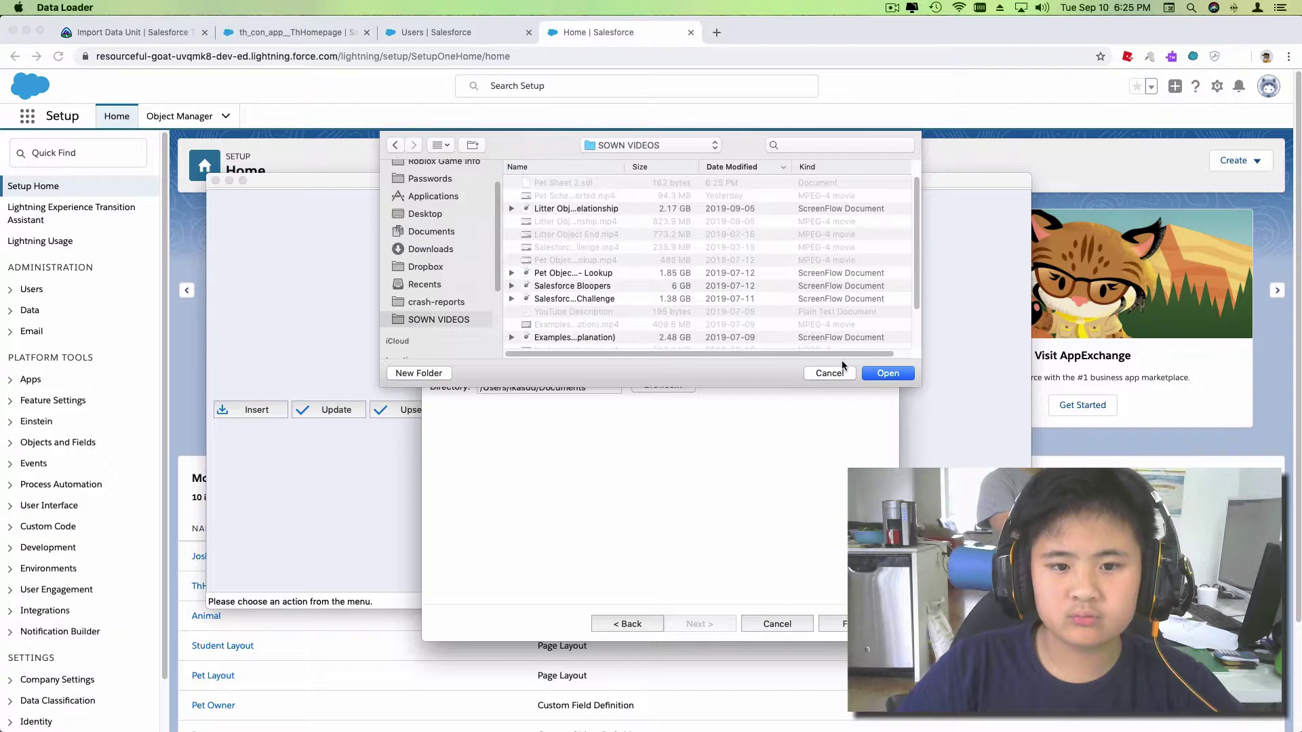
{"action": "key", "text": "Return"}
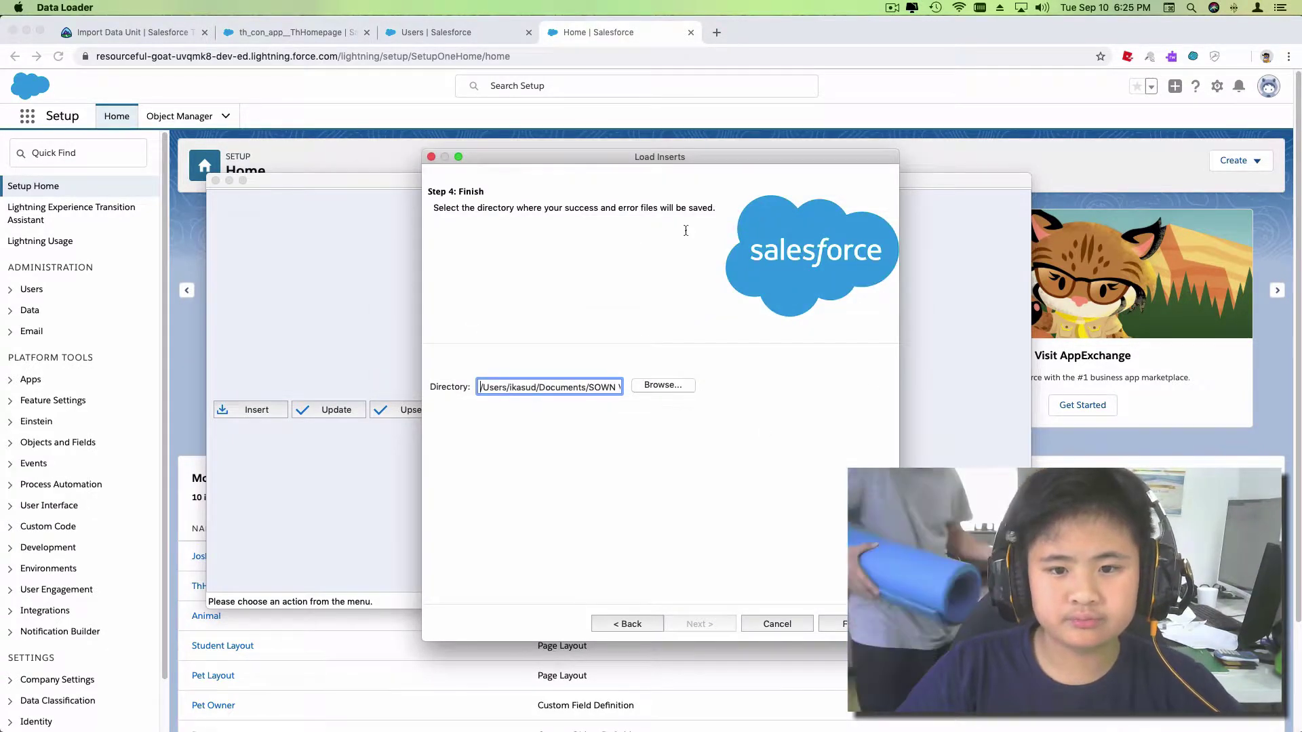
{"action": "left_click", "coordinate": [848, 623]}
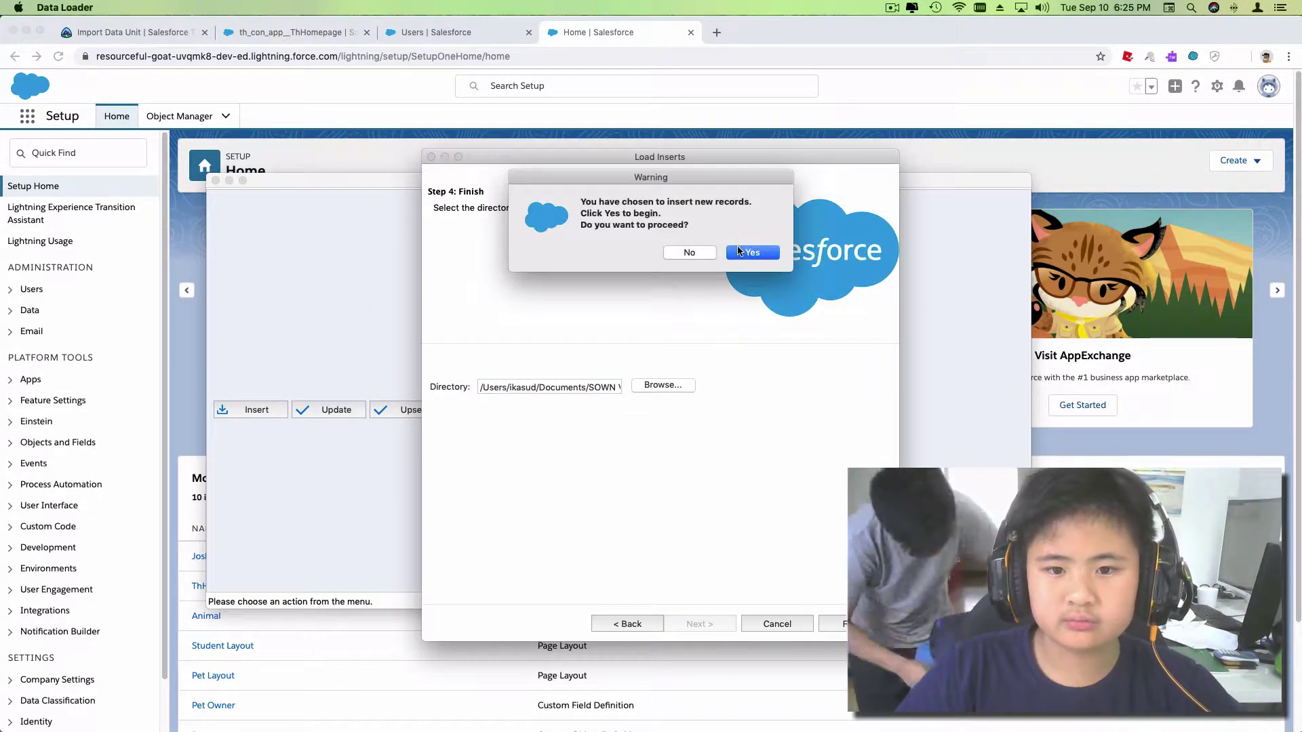
{"action": "left_click", "coordinate": [751, 252]}
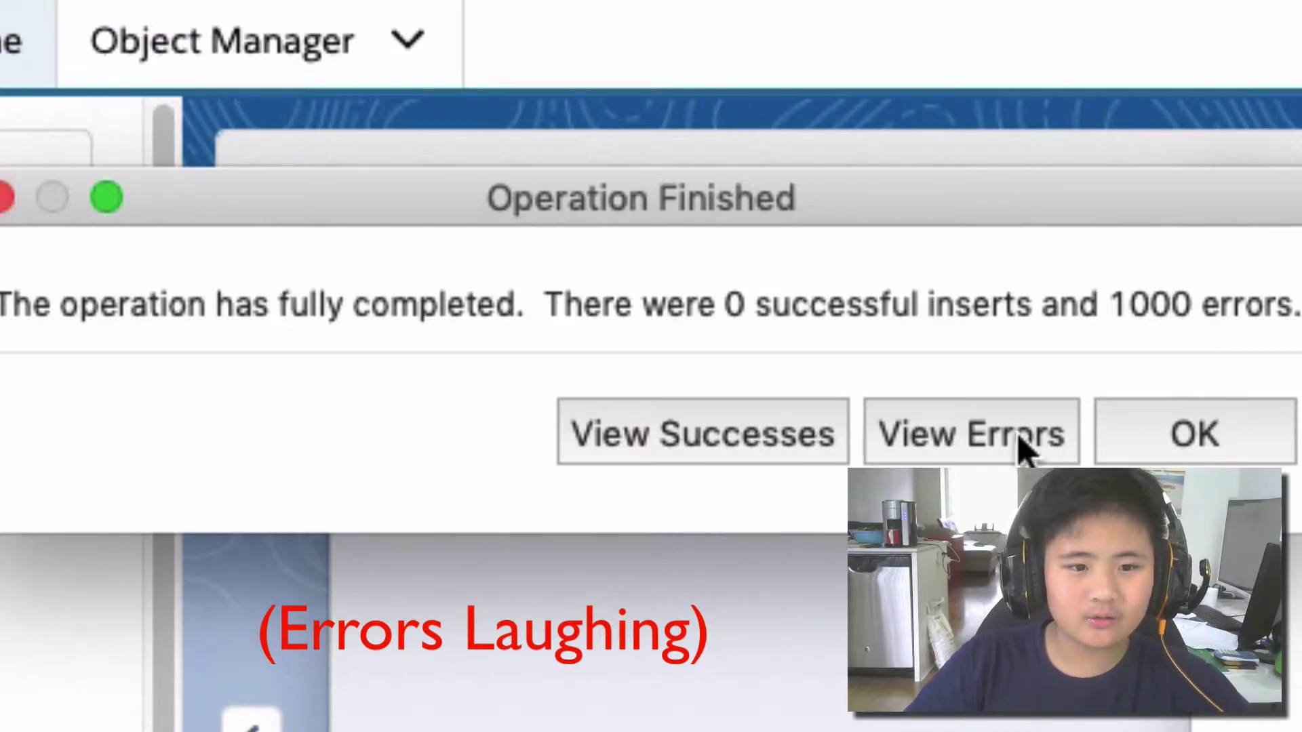
Read the widened error file showing missing Owner__c on every row, then dismiss the completion message.
{"action": "left_click", "coordinate": [924, 448]}
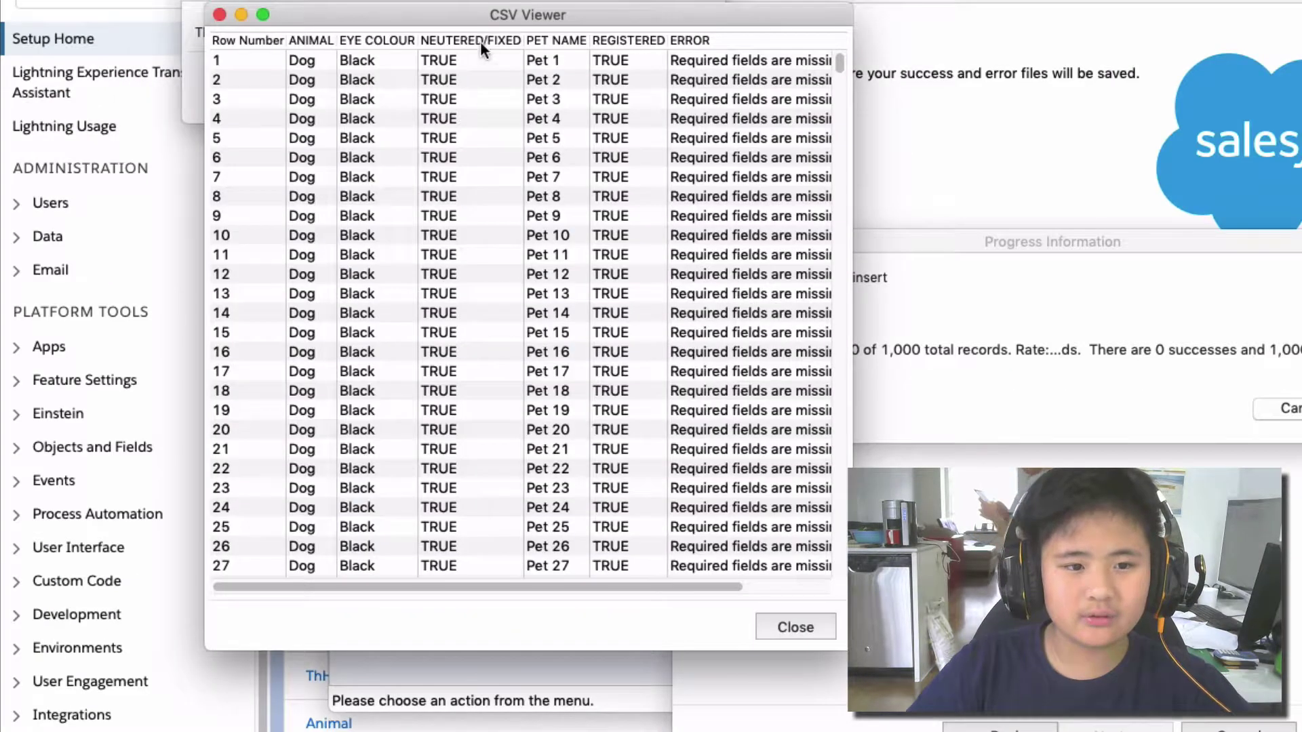
{"action": "left_click_drag", "start_coordinate": [497, 15], "coordinate": [629, 52]}
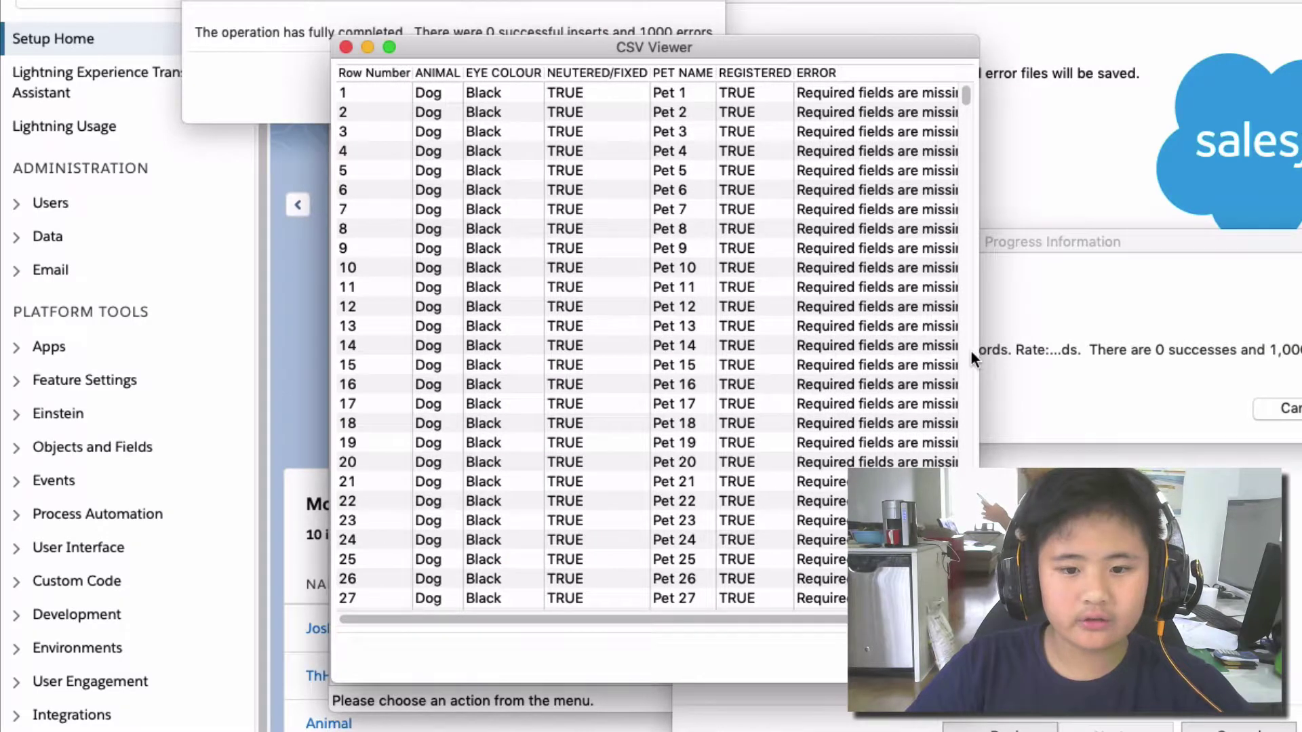
{"action": "left_click_drag", "start_coordinate": [975, 351], "coordinate": [1297, 335]}
{"action": "scroll", "coordinate": [980, 318], "scroll_direction": "down", "scroll_amount": 5}
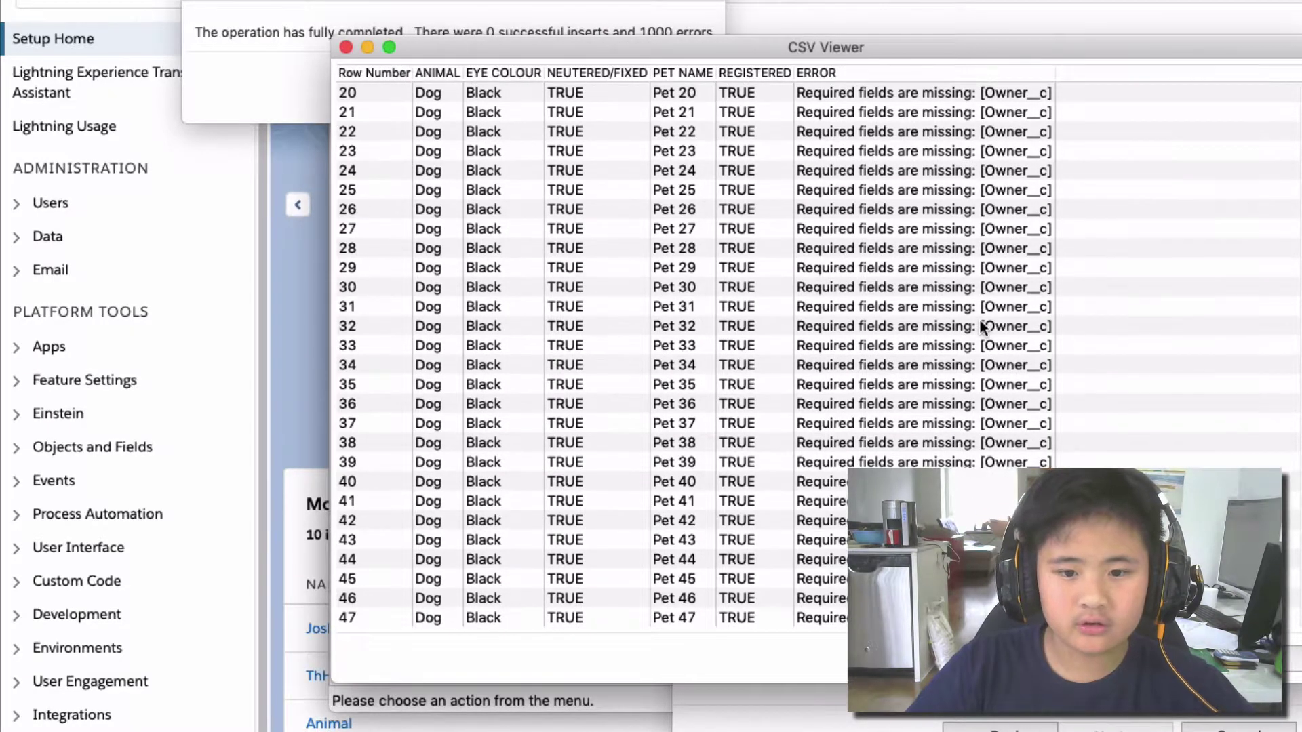
{"action": "scroll", "coordinate": [979, 318], "scroll_direction": "up", "scroll_amount": 5}
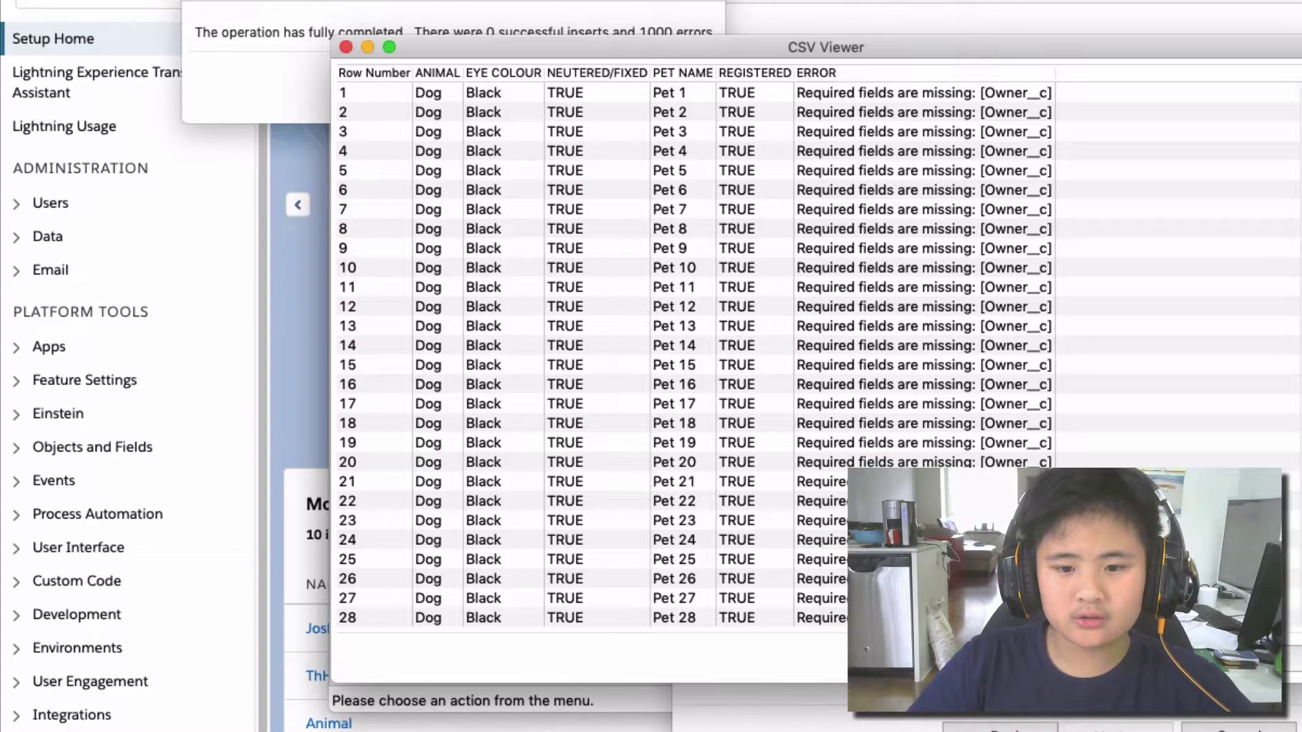
{"action": "key", "text": "super+w"}
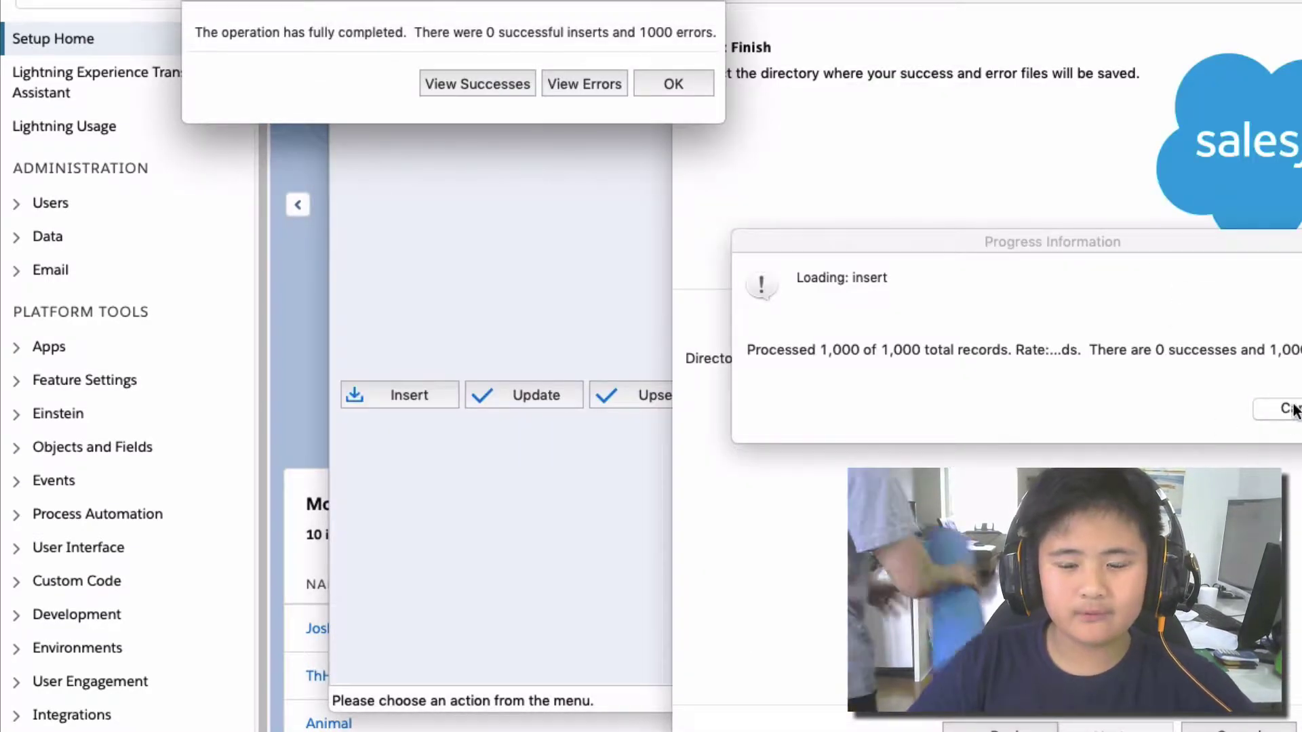
{"action": "left_click", "coordinate": [671, 82]}
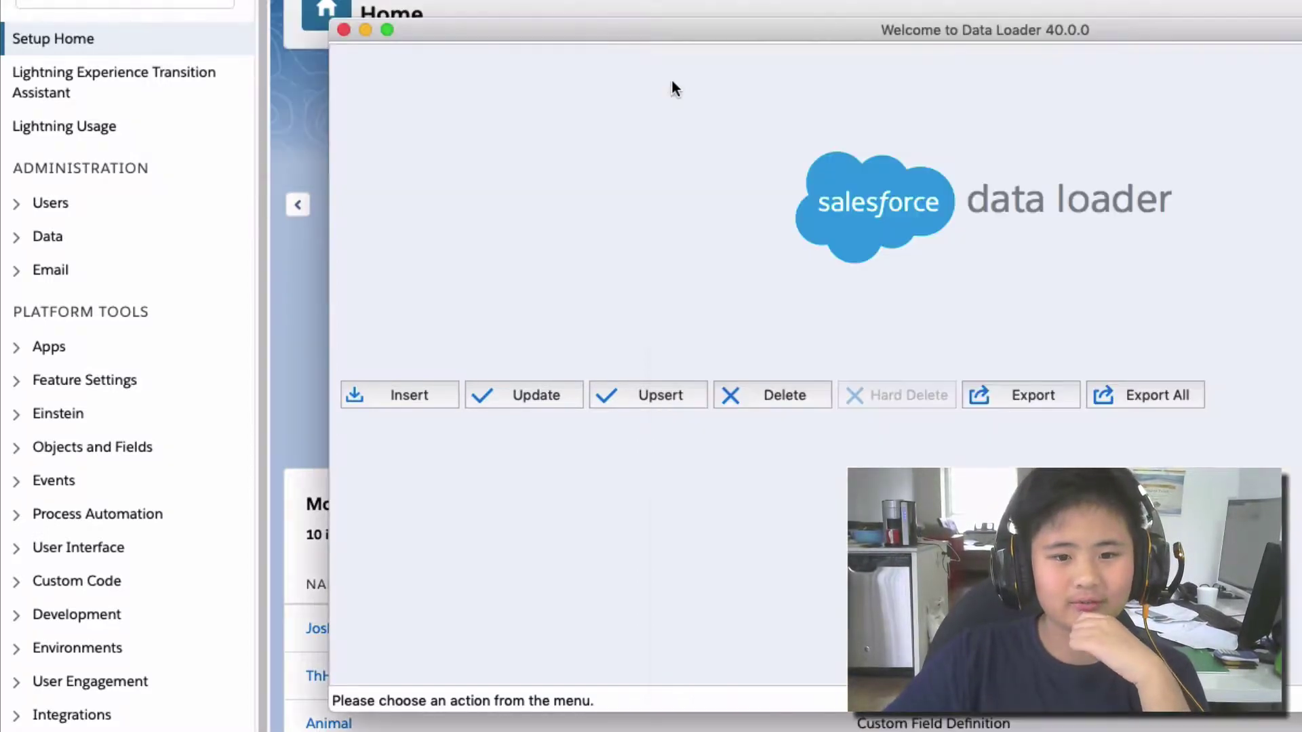
Close Data Loader, add an 'Owner' header in F1, and fill the owner name down column F.
{"action": "left_click", "coordinate": [345, 31]}
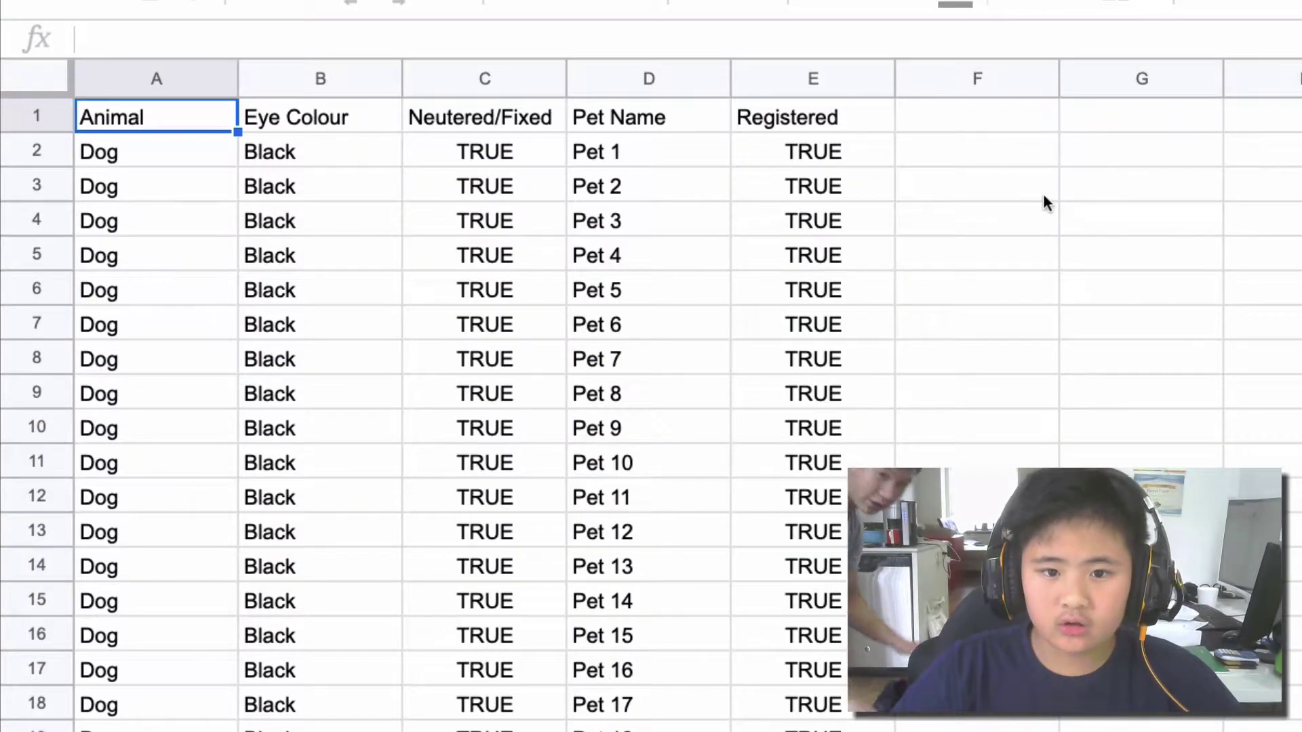
{"action": "left_click", "coordinate": [975, 113]}
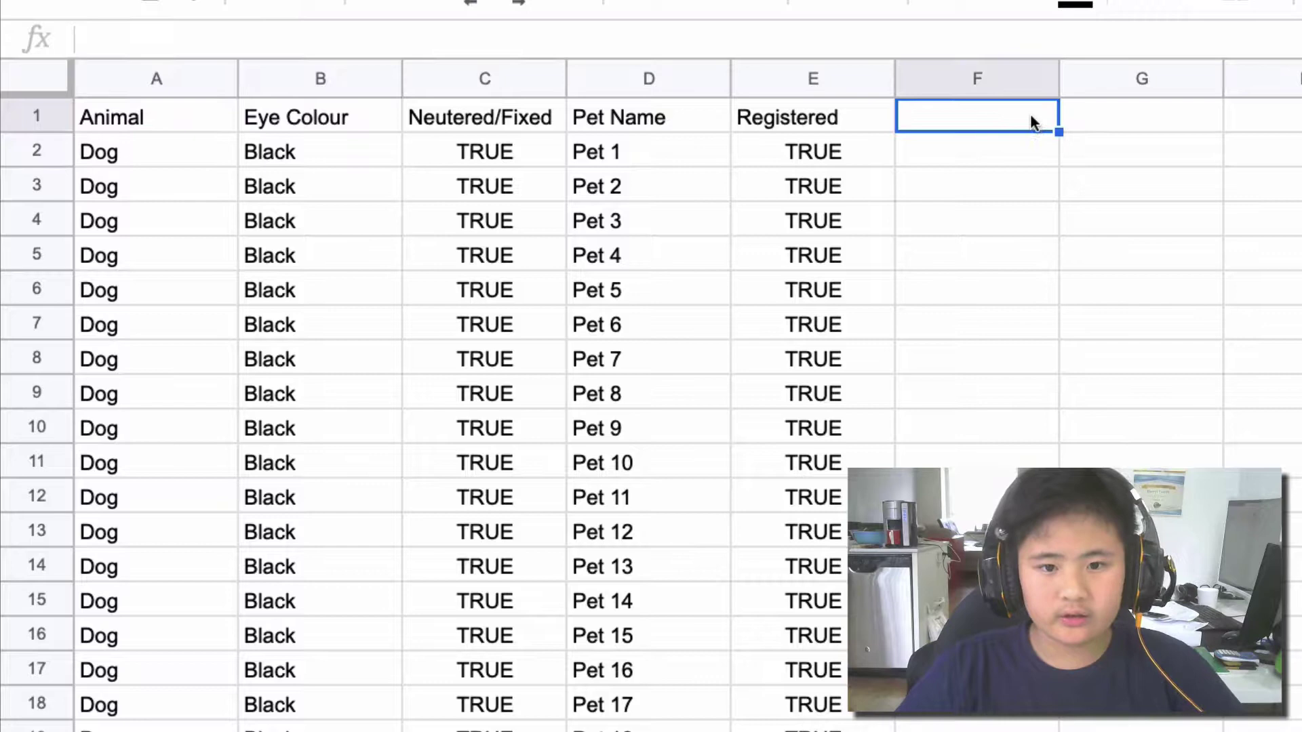
{"action": "type", "text": "Owne"}
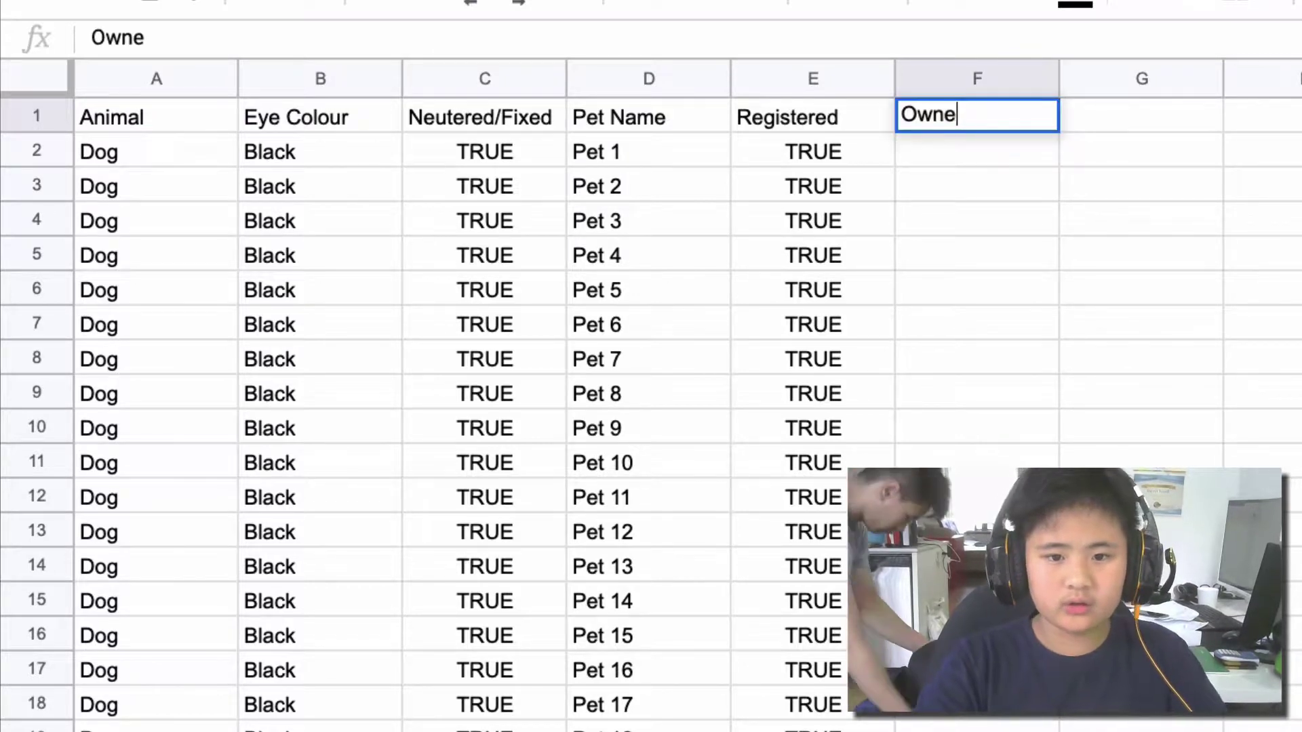
{"action": "type", "text": "r"}
{"action": "left_click", "coordinate": [1008, 163]}
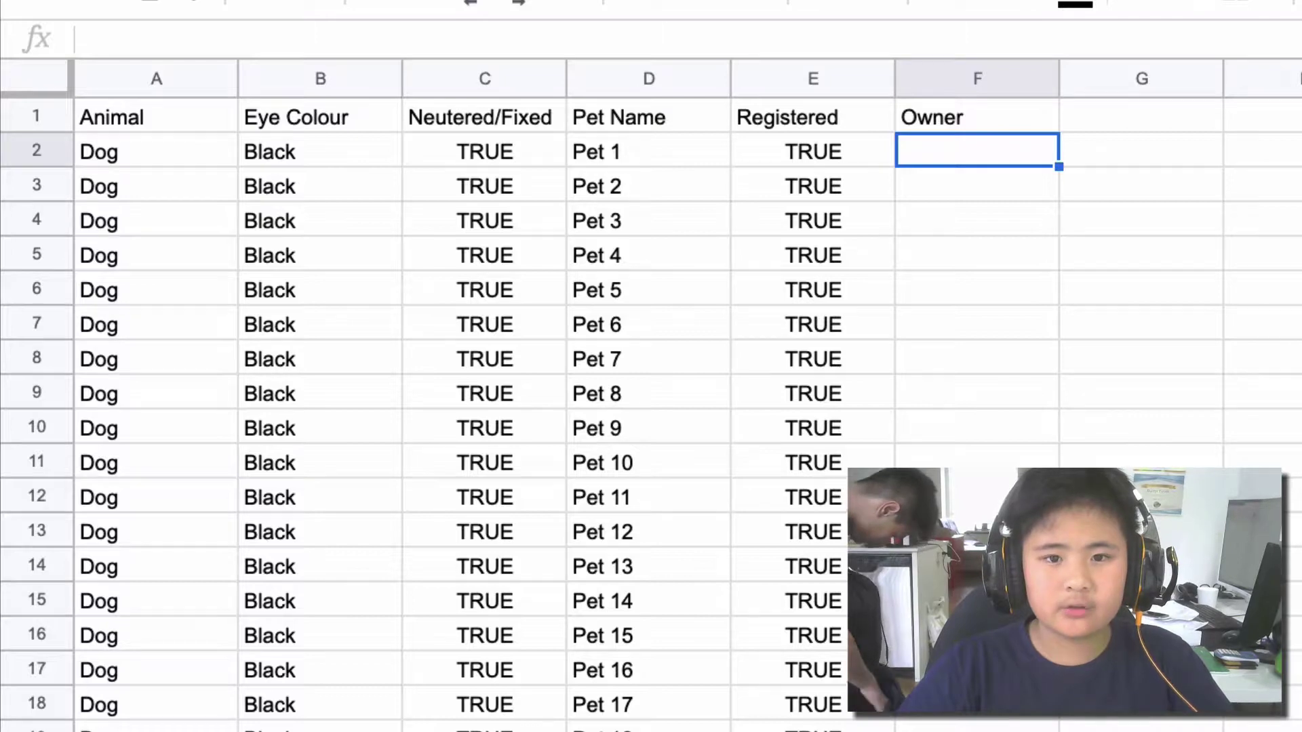
{"action": "left_click", "coordinate": [1032, 117]}
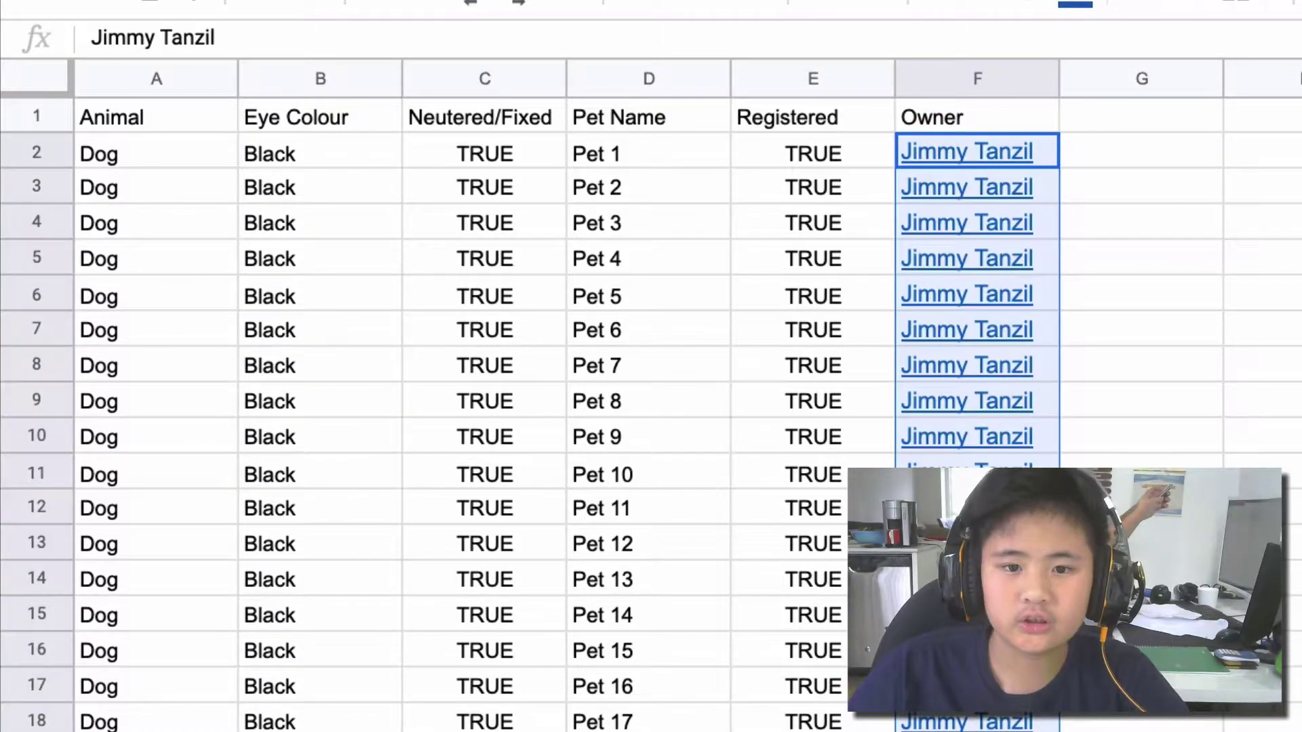
{"action": "left_click", "coordinate": [1257, 224]}
{"action": "left_click", "coordinate": [1075, 158]}
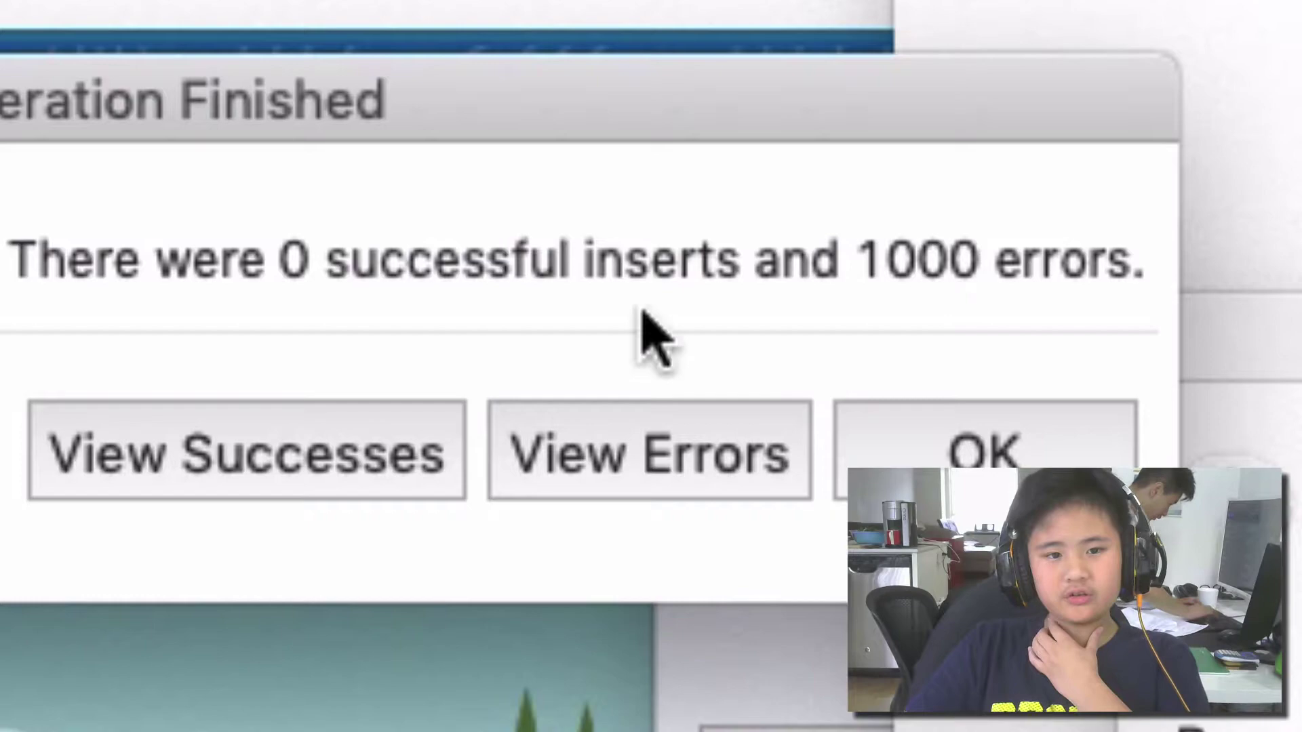
Open View Errors from the Operation Finished dialog for the 1000 failed pet rows.
{"action": "left_click", "coordinate": [636, 466]}
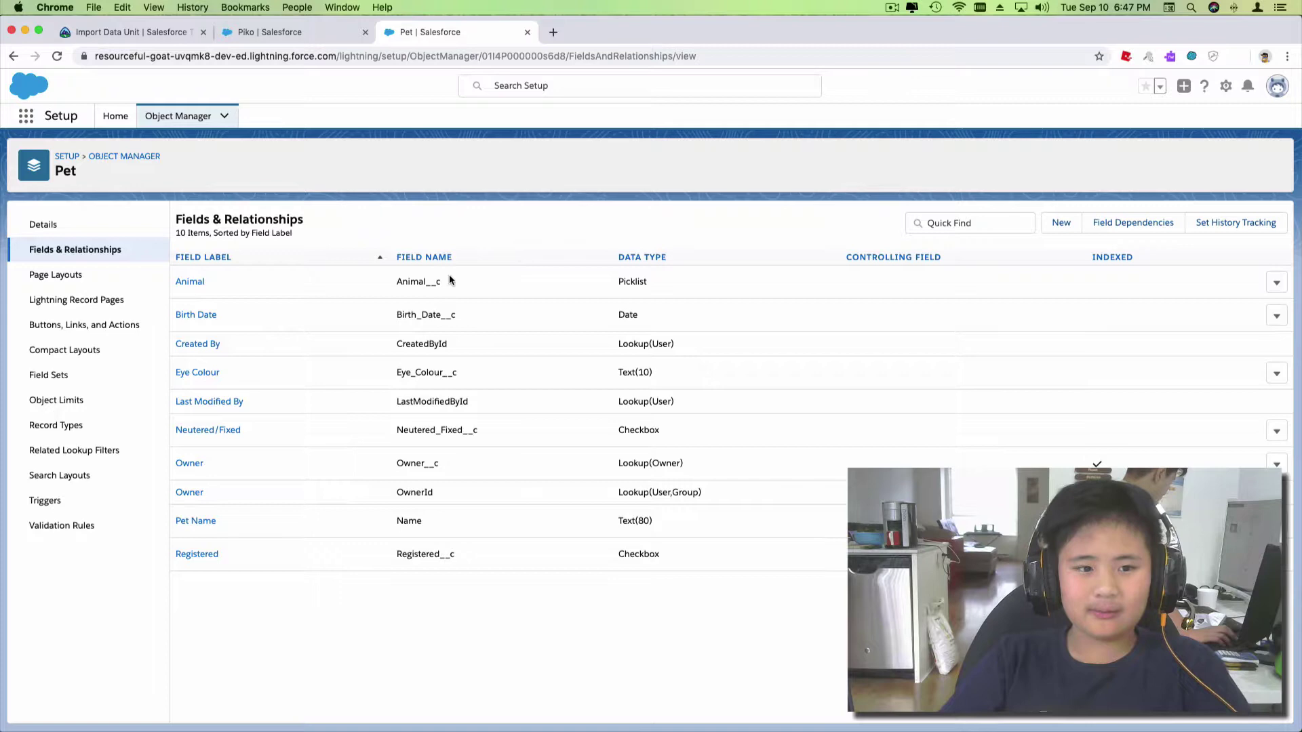
Inspect the Owner field on the Piko pet record, then return to the Pet field list.
{"action": "left_click", "coordinate": [269, 28]}
{"action": "left_click", "coordinate": [474, 36]}
{"action": "left_click", "coordinate": [275, 33]}
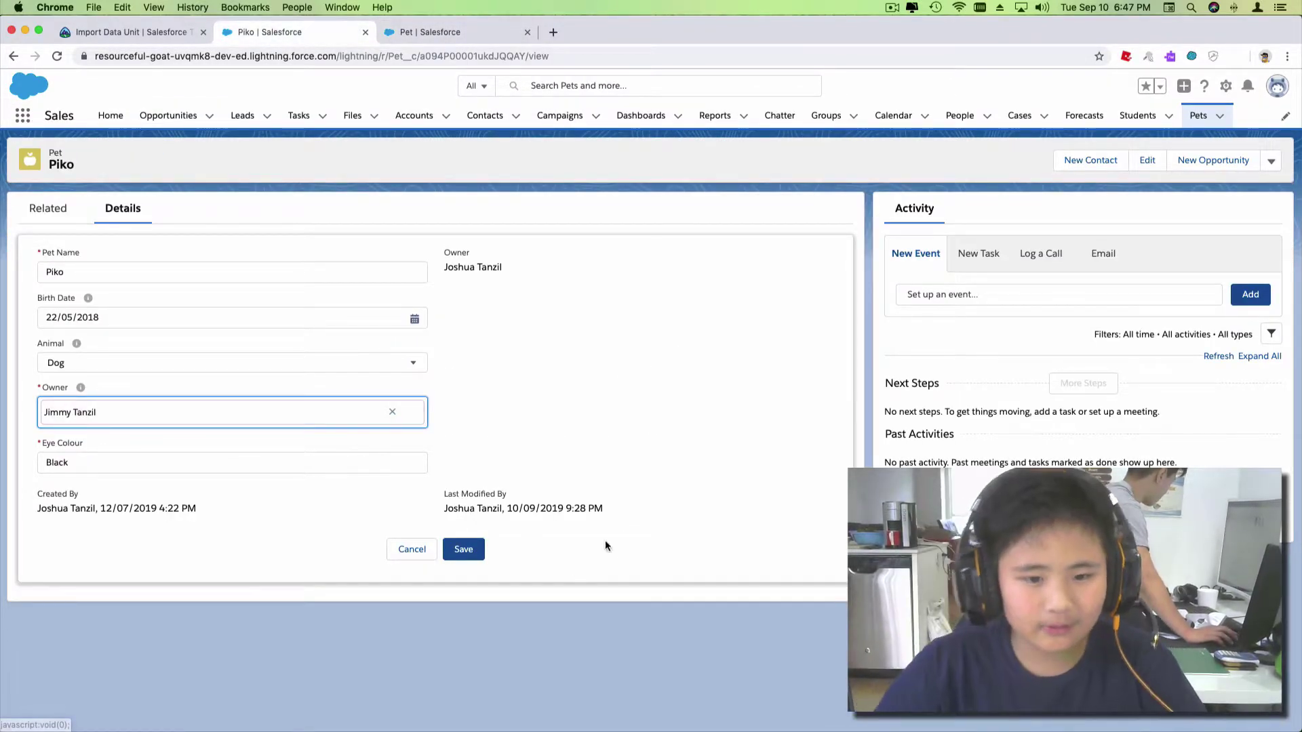
{"action": "left_click", "coordinate": [422, 32]}
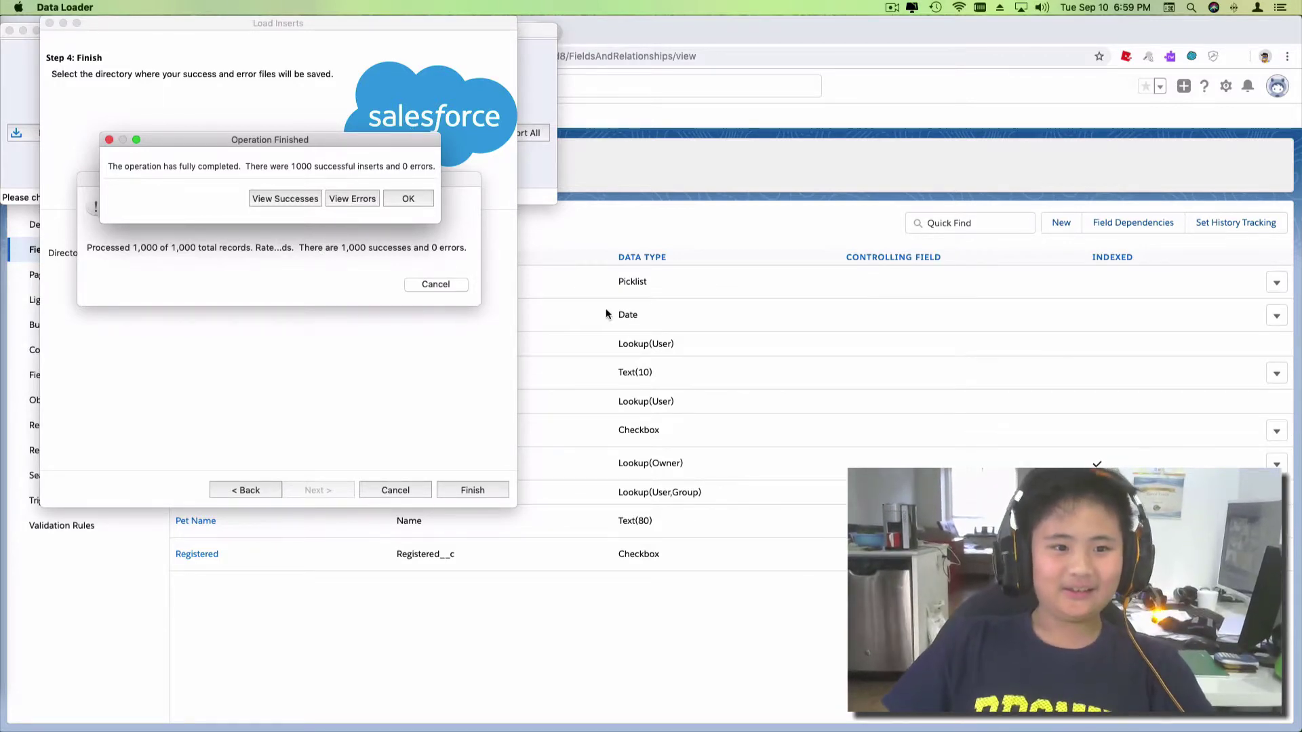
Open the 1000 successful pet records with their new IDs, then close the viewer.
{"action": "left_click", "coordinate": [290, 199]}
{"action": "left_click_drag", "start_coordinate": [315, 154], "coordinate": [460, 141]}
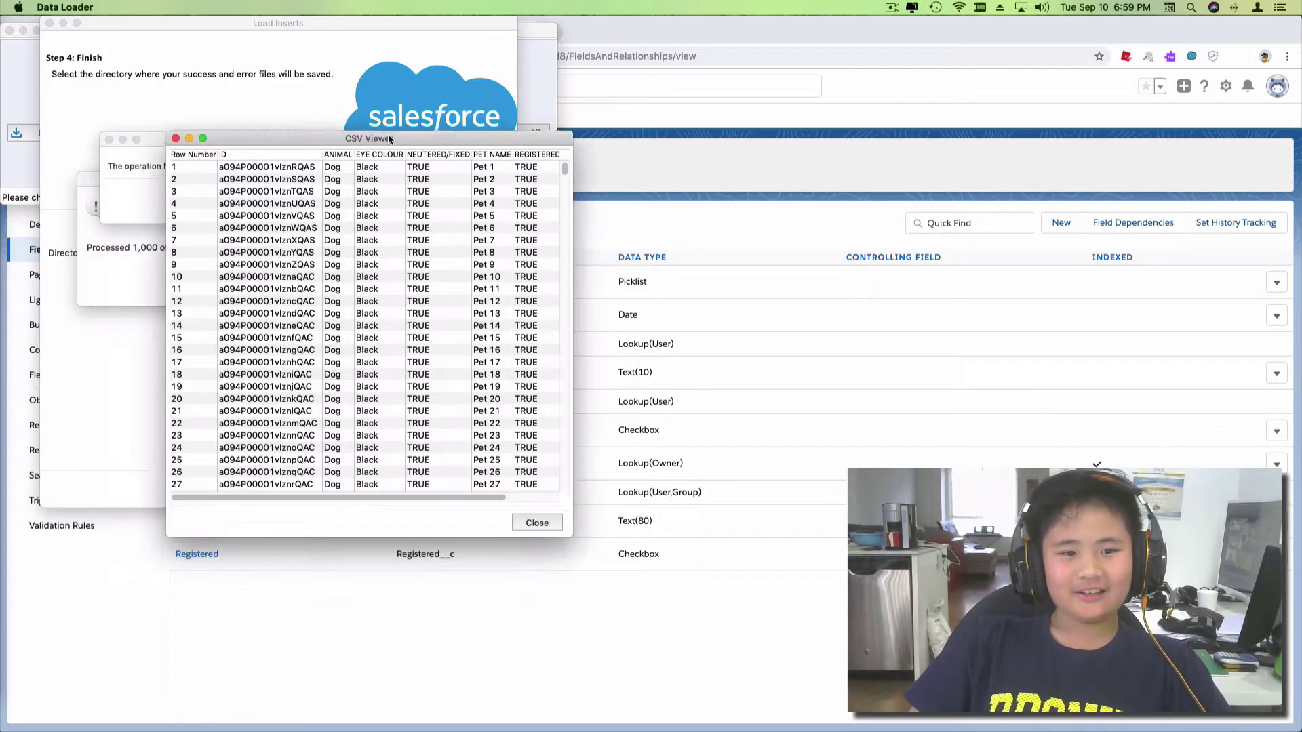
{"action": "scroll", "coordinate": [479, 341], "scroll_direction": "down", "scroll_amount": 3}
{"action": "scroll", "coordinate": [480, 341], "scroll_direction": "down", "scroll_amount": 10}
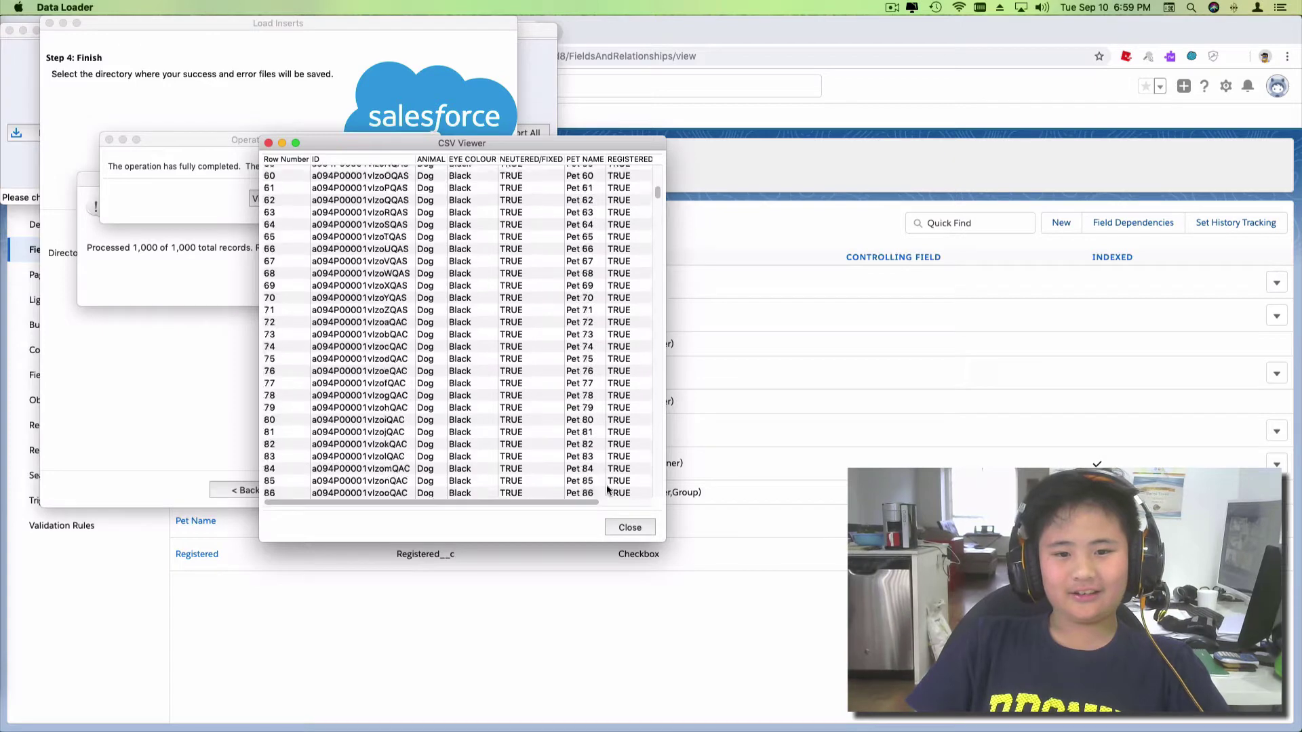
{"action": "scroll", "coordinate": [520, 388], "scroll_direction": "down", "scroll_amount": 10}
{"action": "scroll", "coordinate": [559, 428], "scroll_direction": "down", "scroll_amount": 10}
{"action": "scroll", "coordinate": [602, 474], "scroll_direction": "down", "scroll_amount": 15}
{"action": "scroll", "coordinate": [601, 474], "scroll_direction": "down", "scroll_amount": 10}
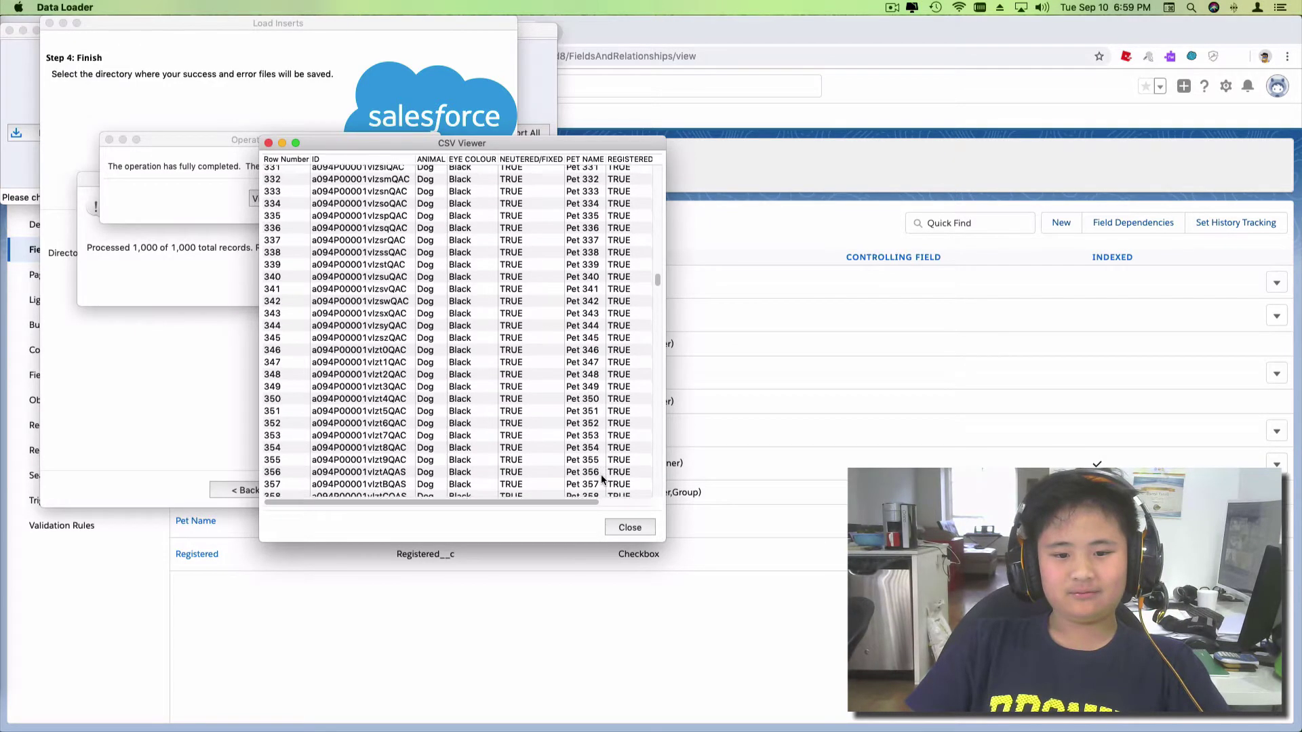
{"action": "scroll", "coordinate": [602, 475], "scroll_direction": "down", "scroll_amount": 15}
{"action": "scroll", "coordinate": [602, 474], "scroll_direction": "down", "scroll_amount": 10}
{"action": "scroll", "coordinate": [601, 474], "scroll_direction": "down", "scroll_amount": 10}
{"action": "scroll", "coordinate": [601, 474], "scroll_direction": "down", "scroll_amount": 10}
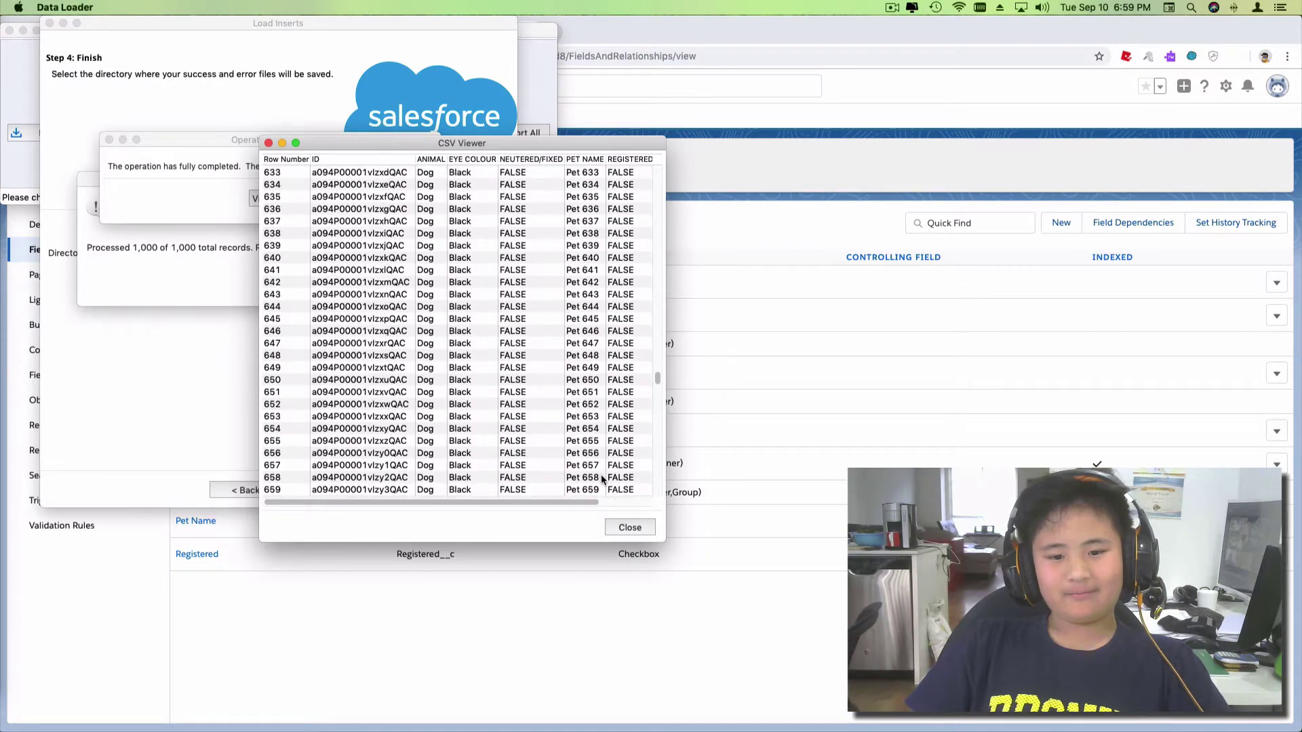
{"action": "scroll", "coordinate": [601, 474], "scroll_direction": "down", "scroll_amount": 15}
{"action": "scroll", "coordinate": [602, 474], "scroll_direction": "down", "scroll_amount": 10}
{"action": "scroll", "coordinate": [601, 474], "scroll_direction": "down", "scroll_amount": 10}
{"action": "scroll", "coordinate": [602, 475], "scroll_direction": "down", "scroll_amount": 10}
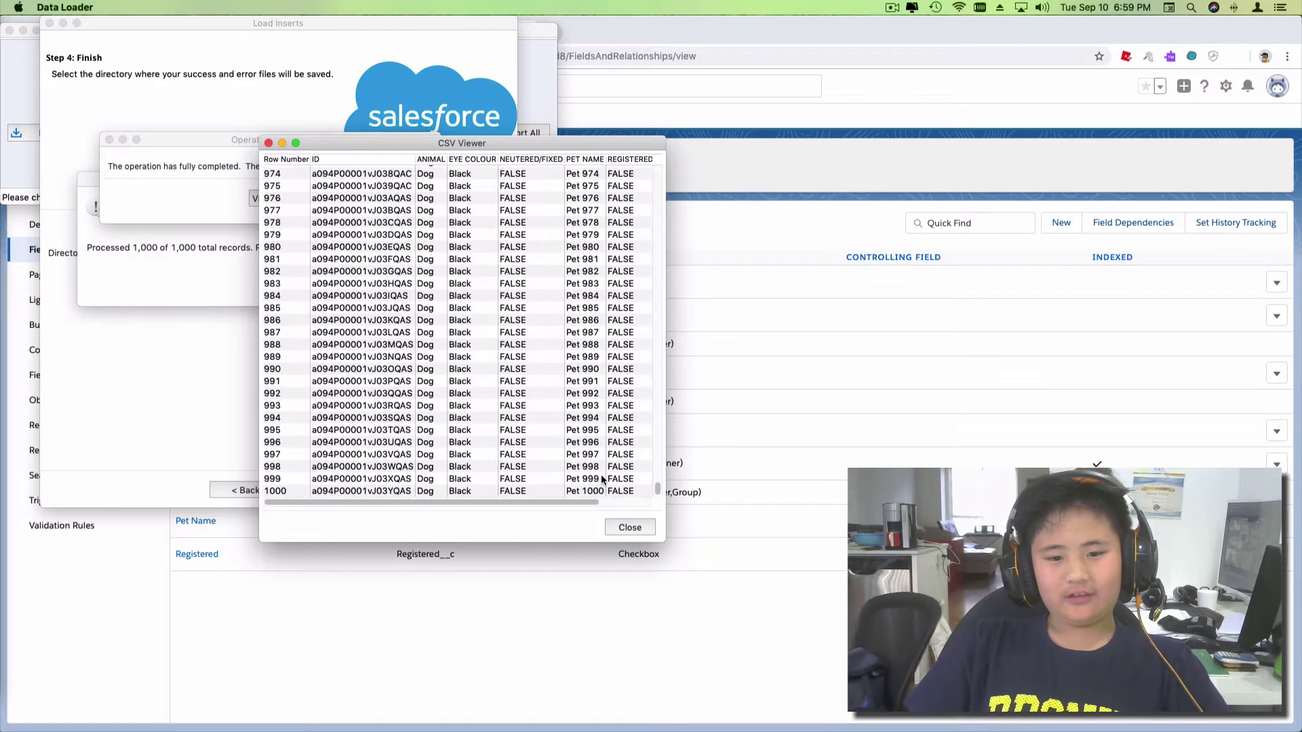
{"action": "left_click", "coordinate": [629, 527]}
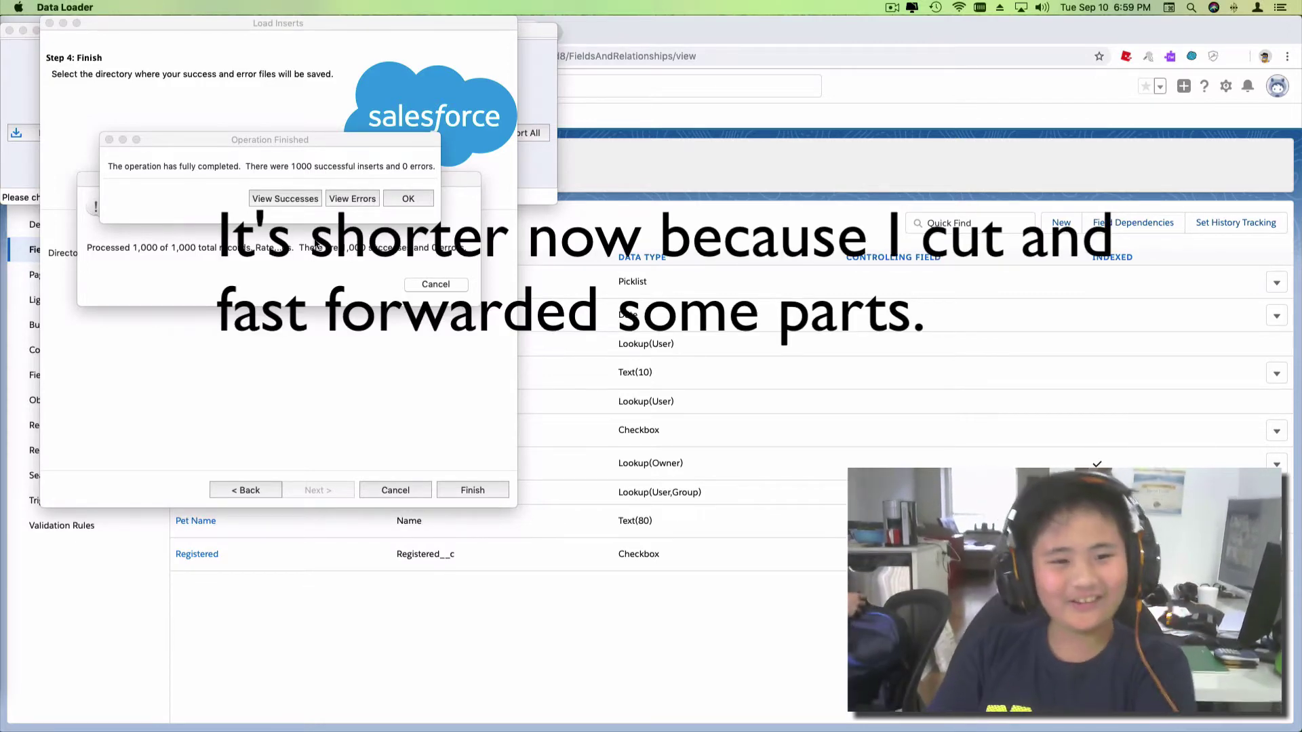
Dismiss the insert results, quit Data Loader, and go back to the previous Setup page.
{"action": "left_click", "coordinate": [408, 200]}
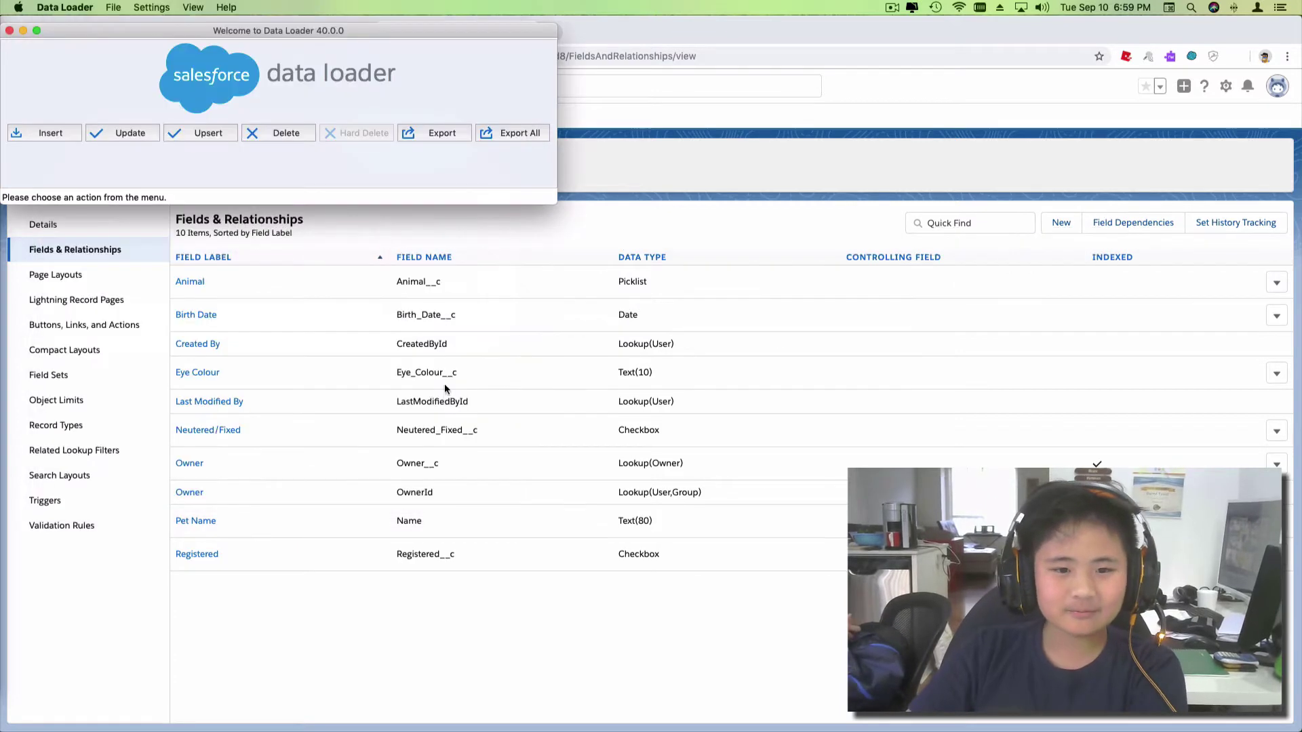
{"action": "left_click", "coordinate": [9, 32]}
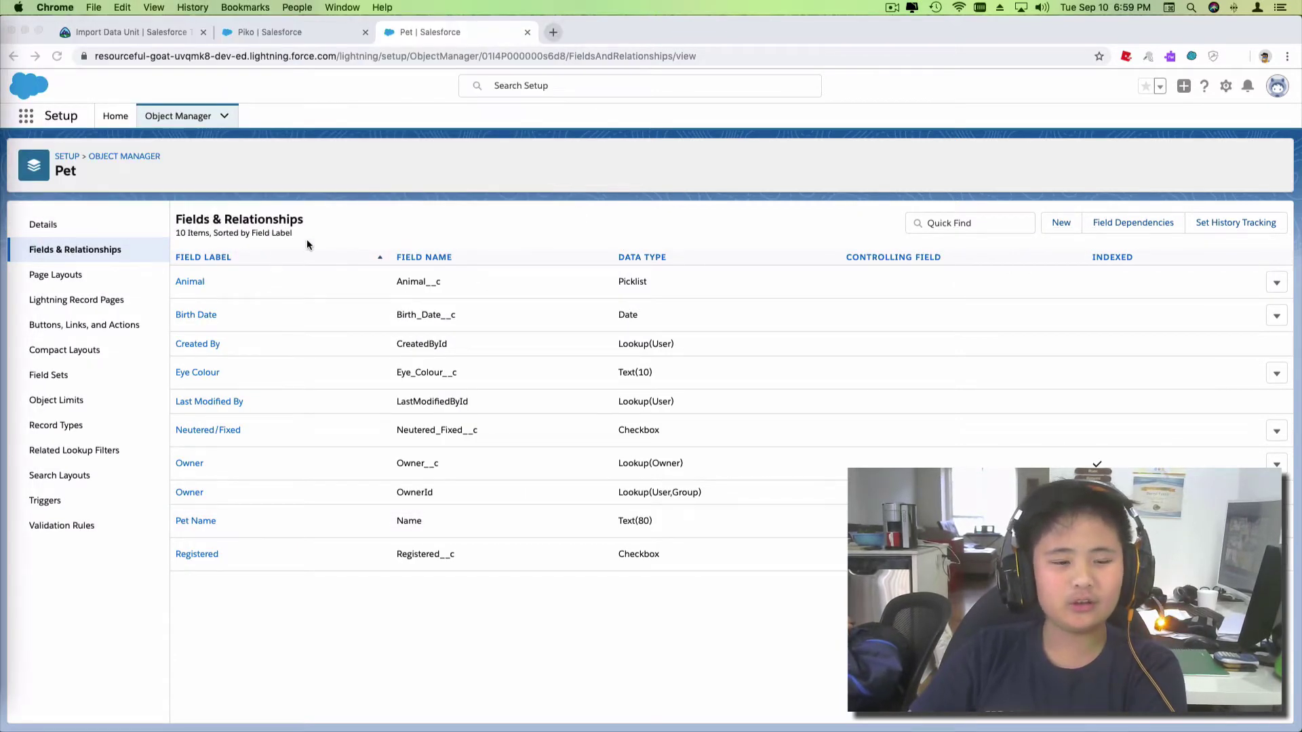
{"action": "left_click", "coordinate": [13, 57]}
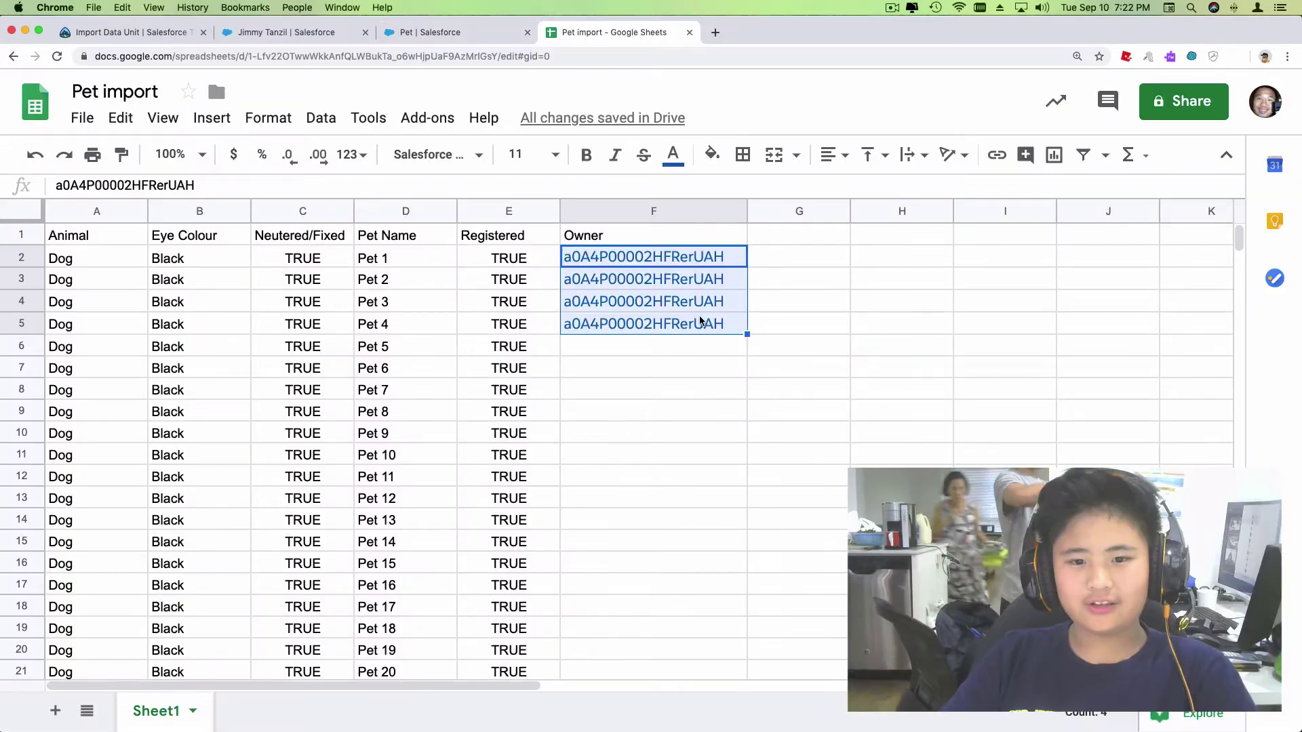
Clear the fourth Owner ID cell in column F.
{"action": "left_click", "coordinate": [716, 337]}
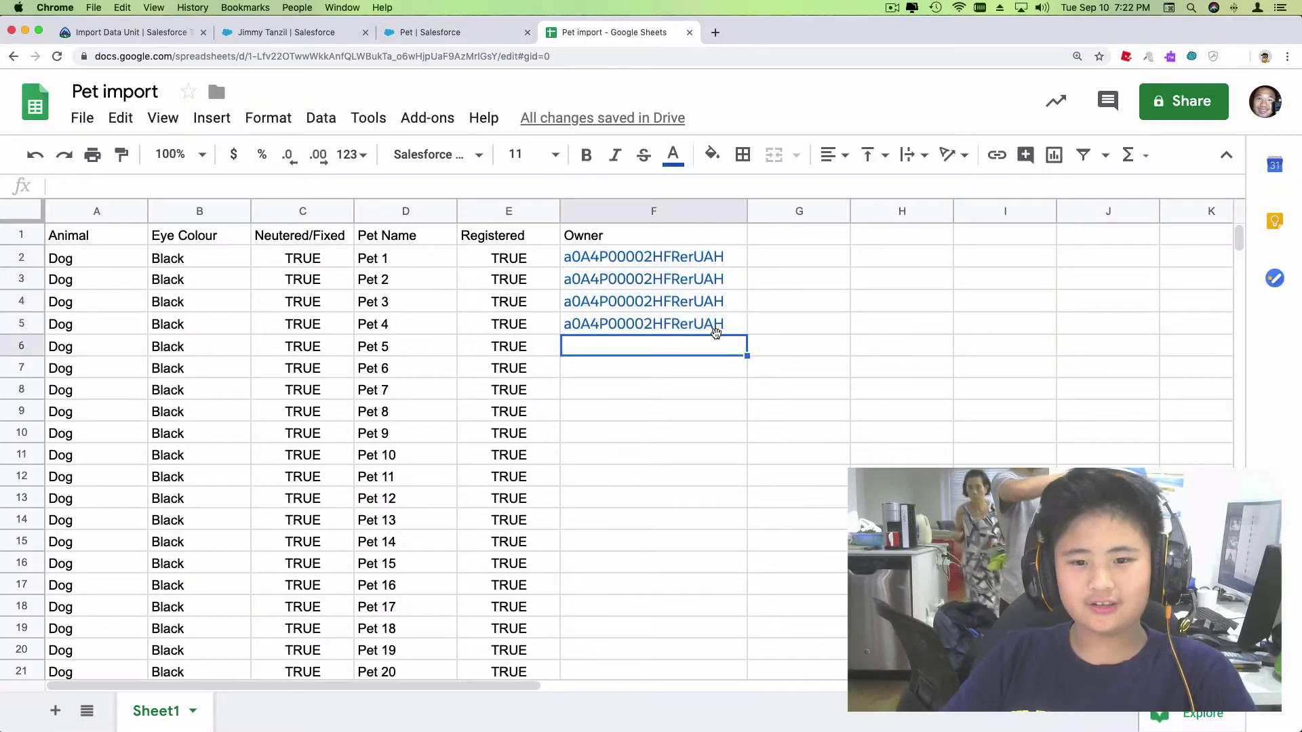
{"action": "left_click", "coordinate": [734, 326]}
{"action": "key", "text": "Delete"}
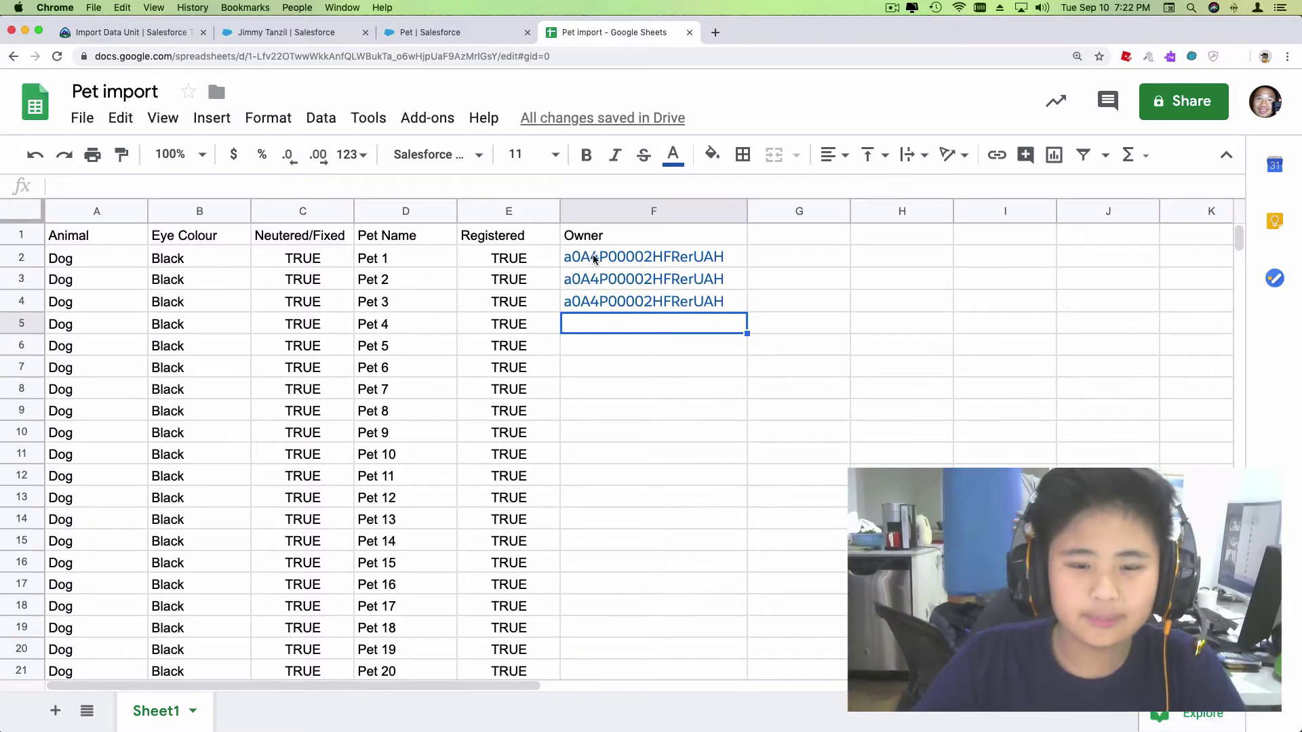
Copy the record ID from the owner linked to Piko and paste it into F5.
{"action": "left_click", "coordinate": [287, 32]}
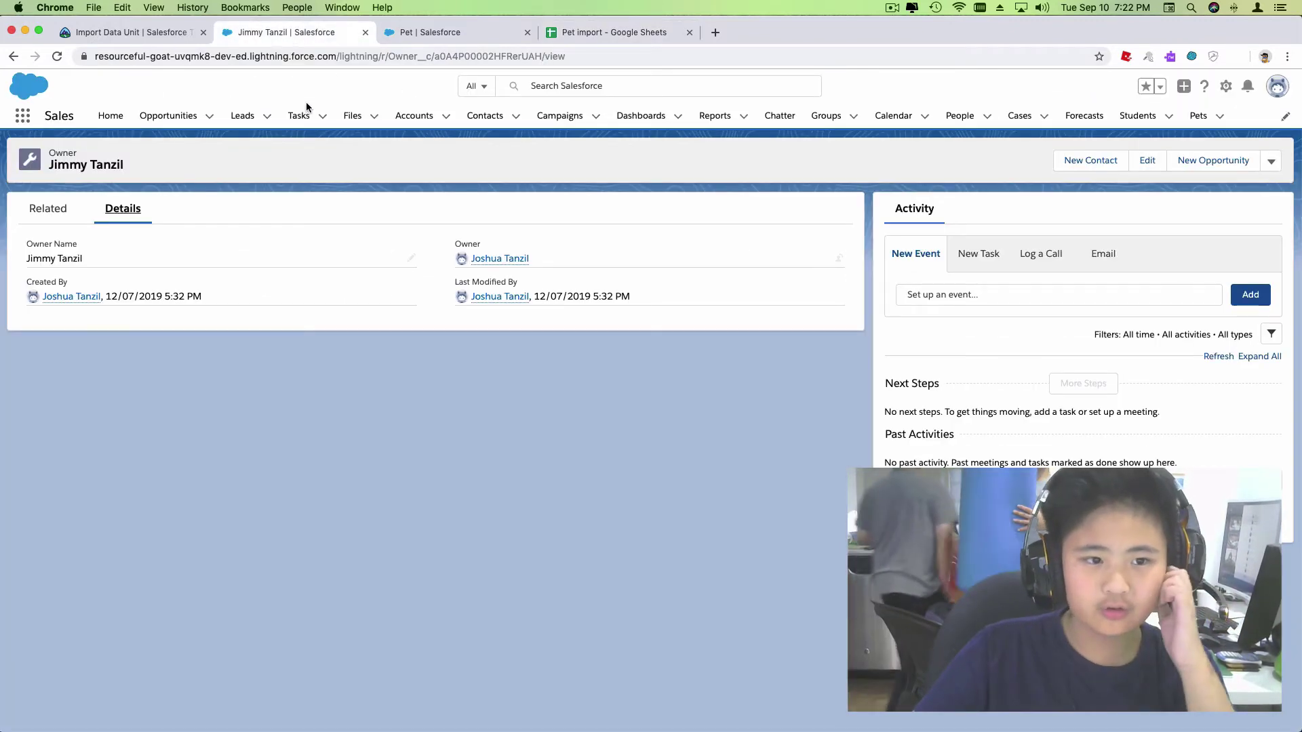
{"action": "left_click", "coordinate": [13, 57]}
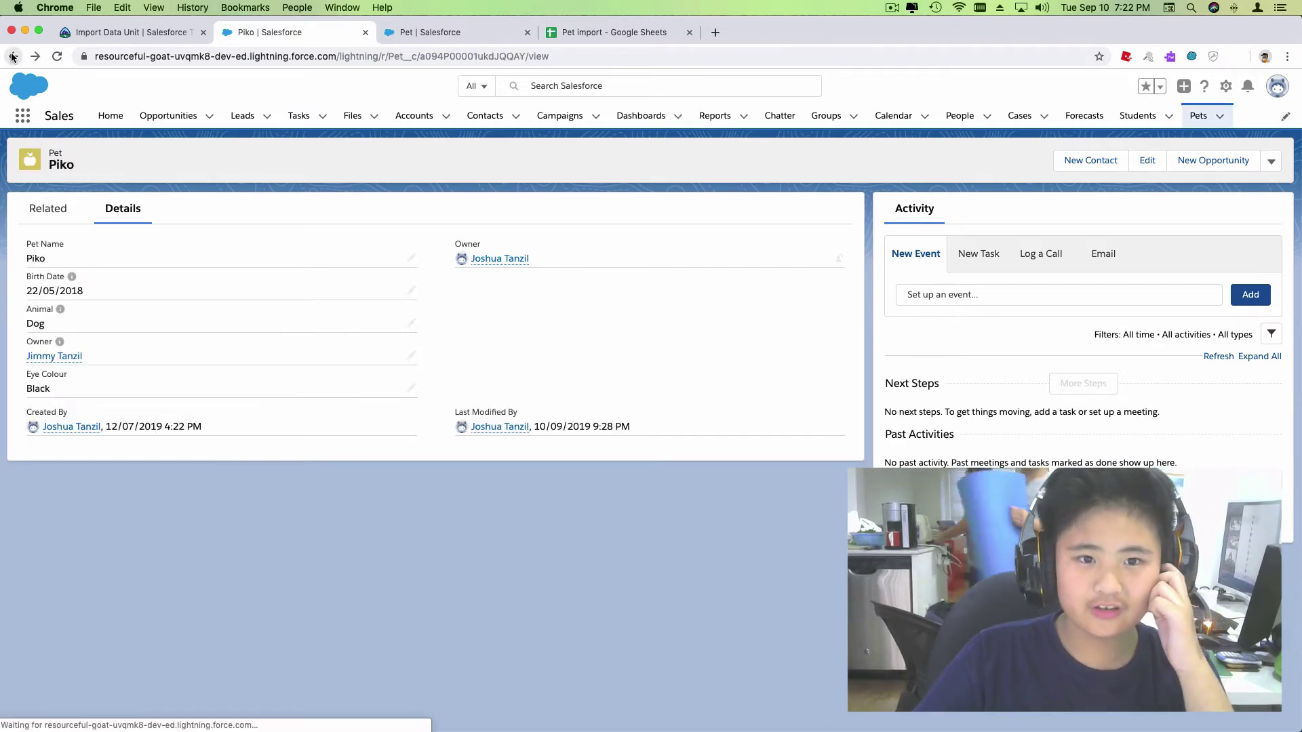
{"action": "left_click", "coordinate": [56, 358]}
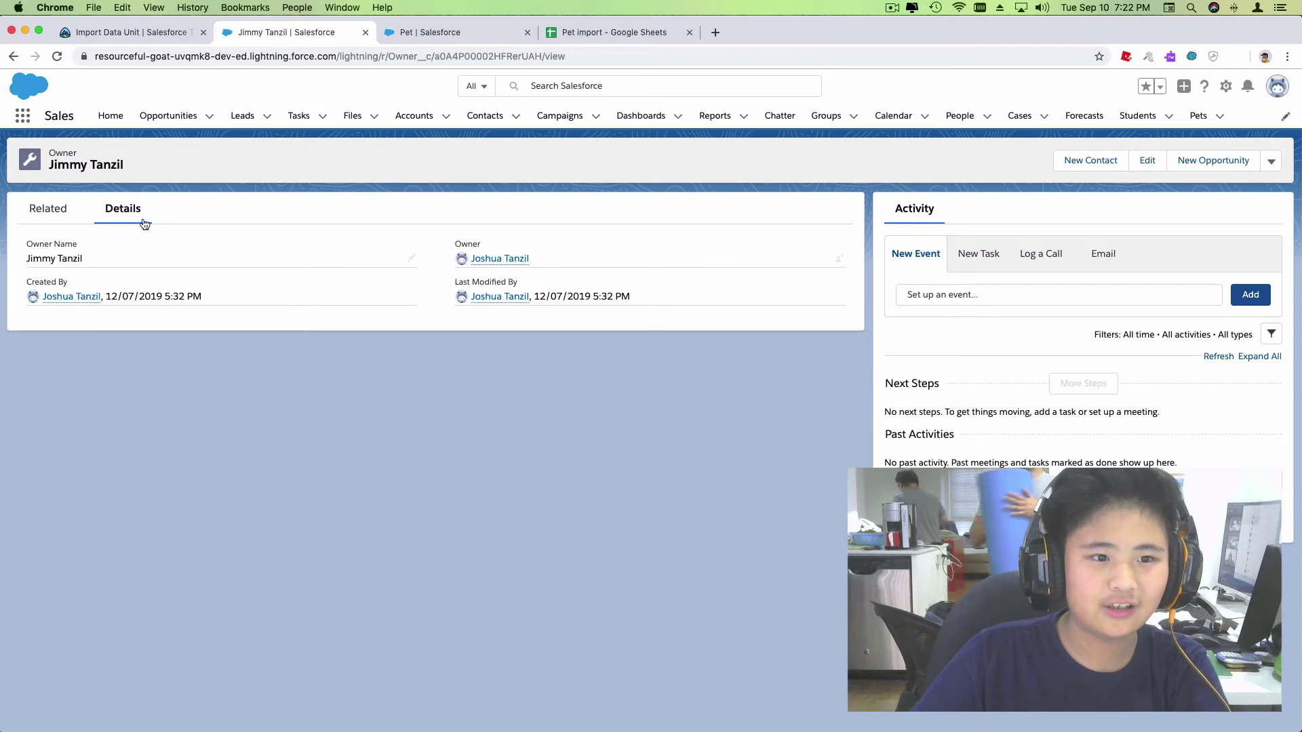
{"action": "left_click", "coordinate": [466, 57]}
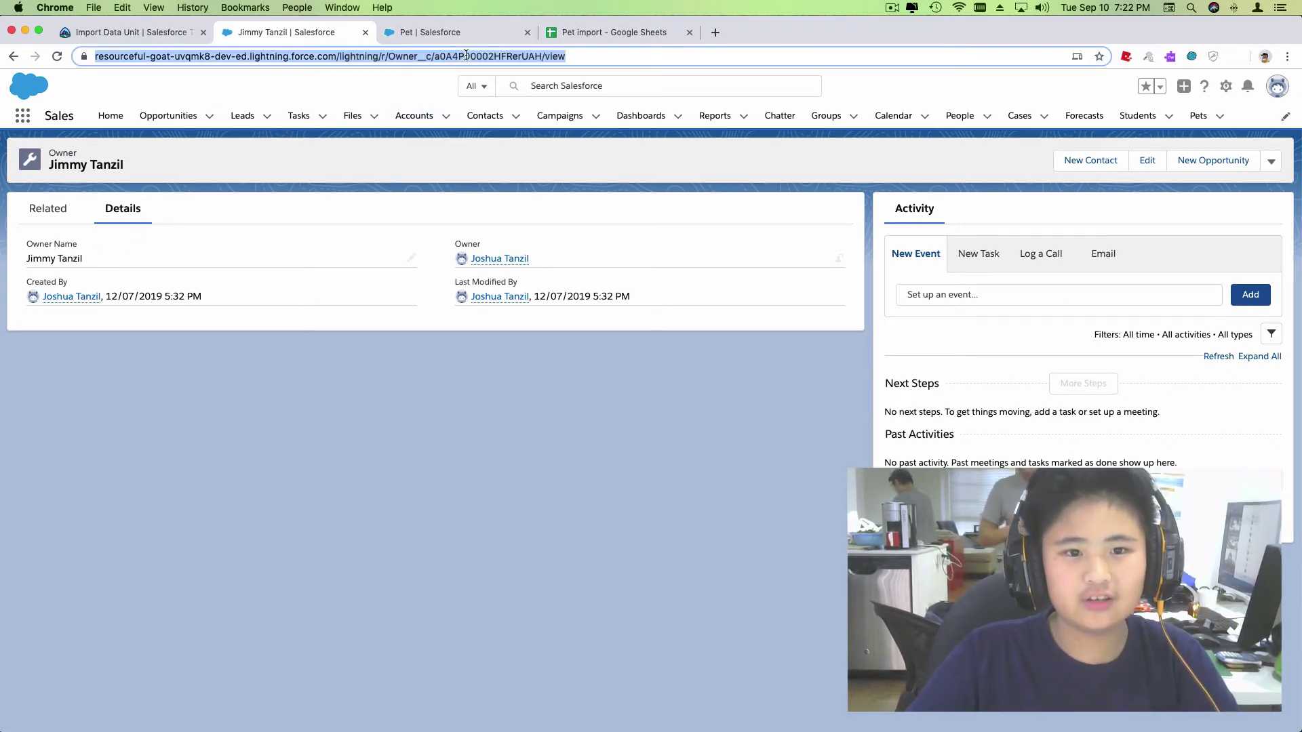
{"action": "left_click", "coordinate": [464, 56]}
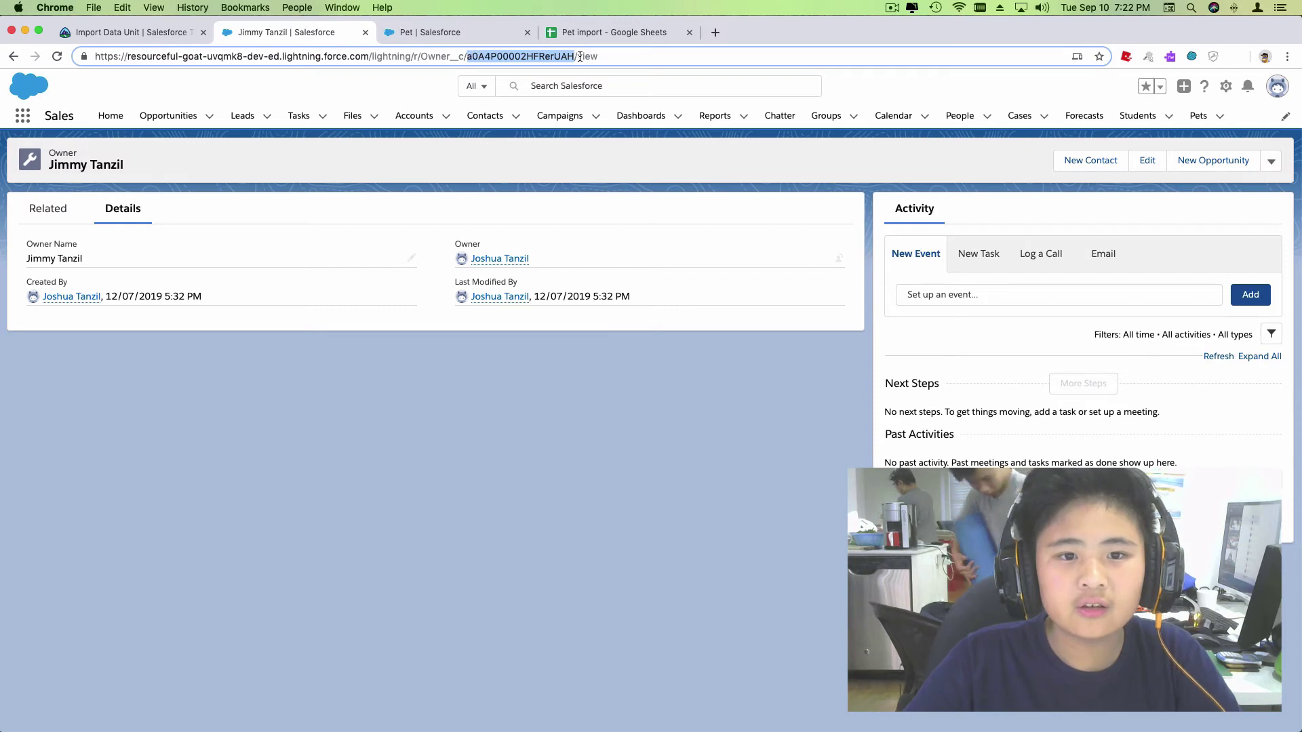
{"action": "left_click", "coordinate": [614, 30]}
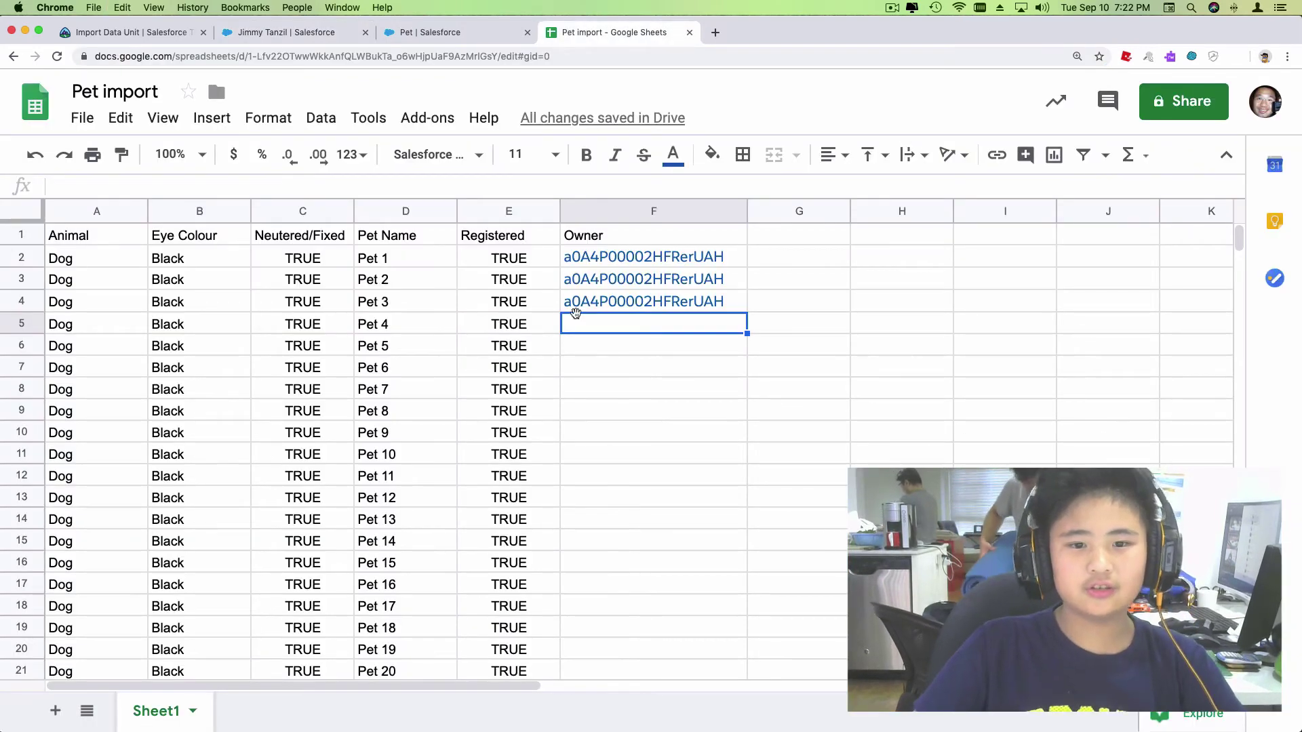
{"action": "type", "text": "a0A4P00002HFRerUAH"}
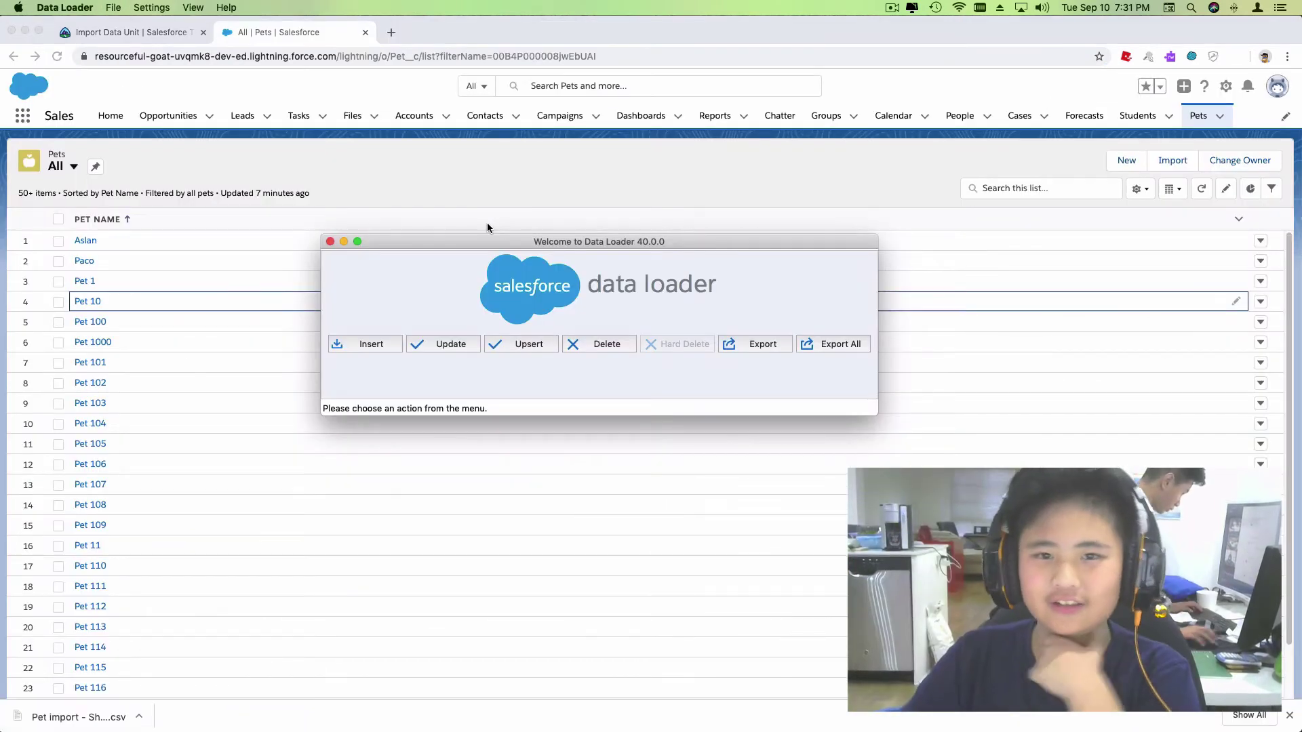